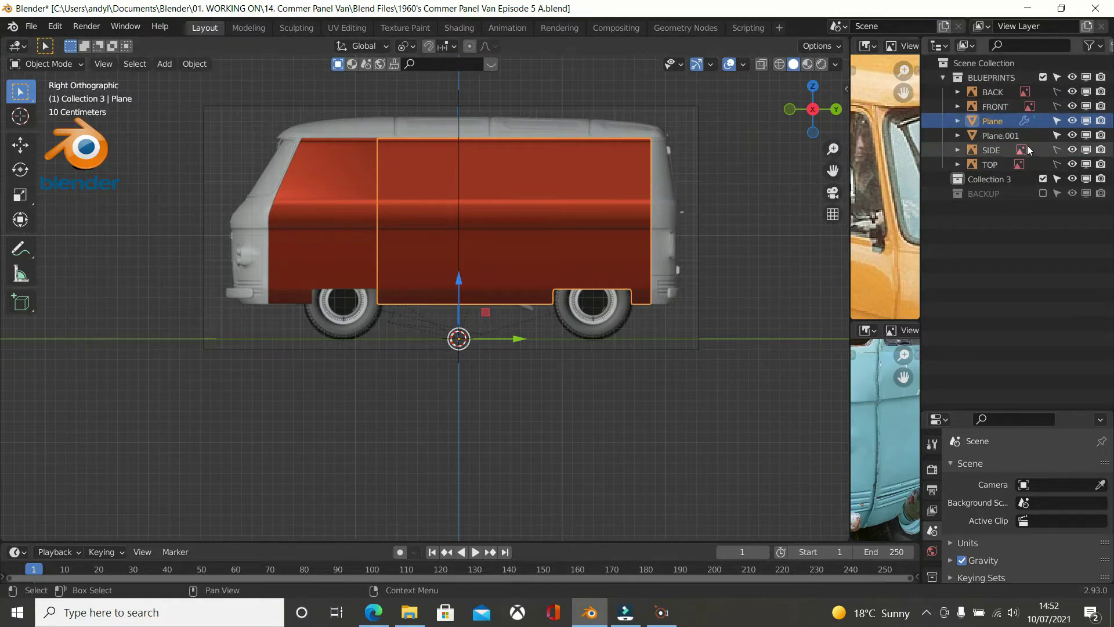
Delete the empty Collection 3 and add a new collection to the scene.
right_click(980, 180)
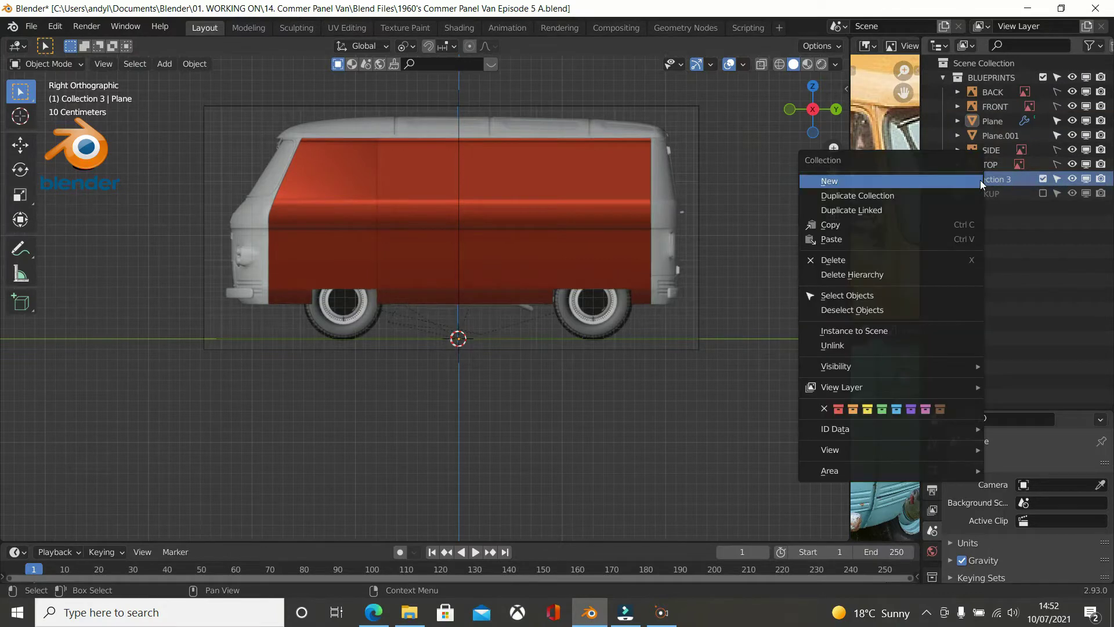
left_click(865, 260)
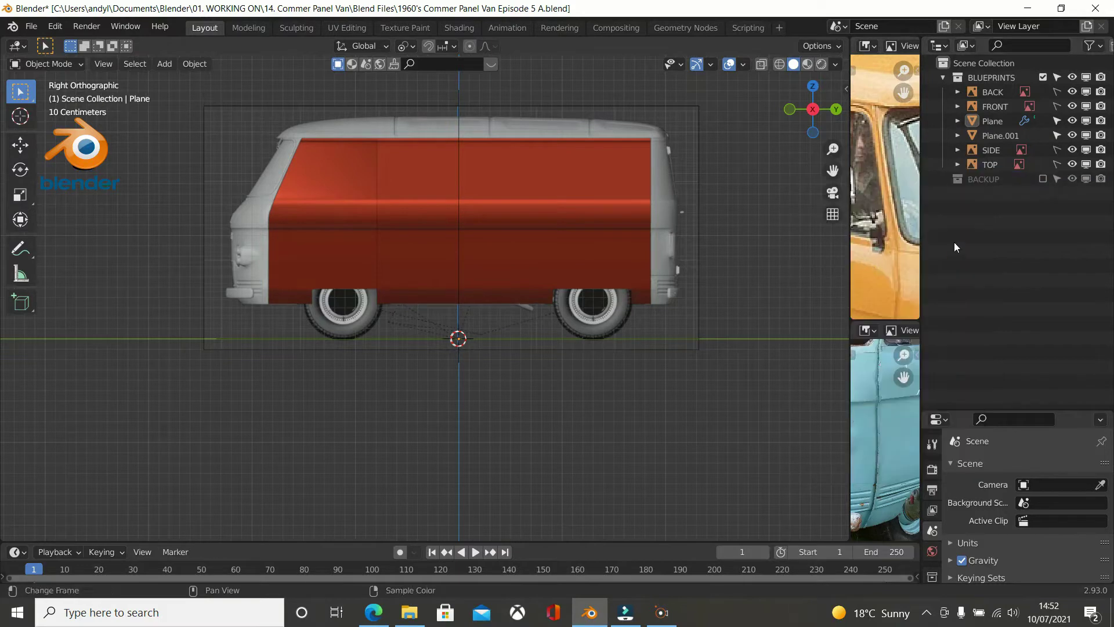
right_click(1006, 228)
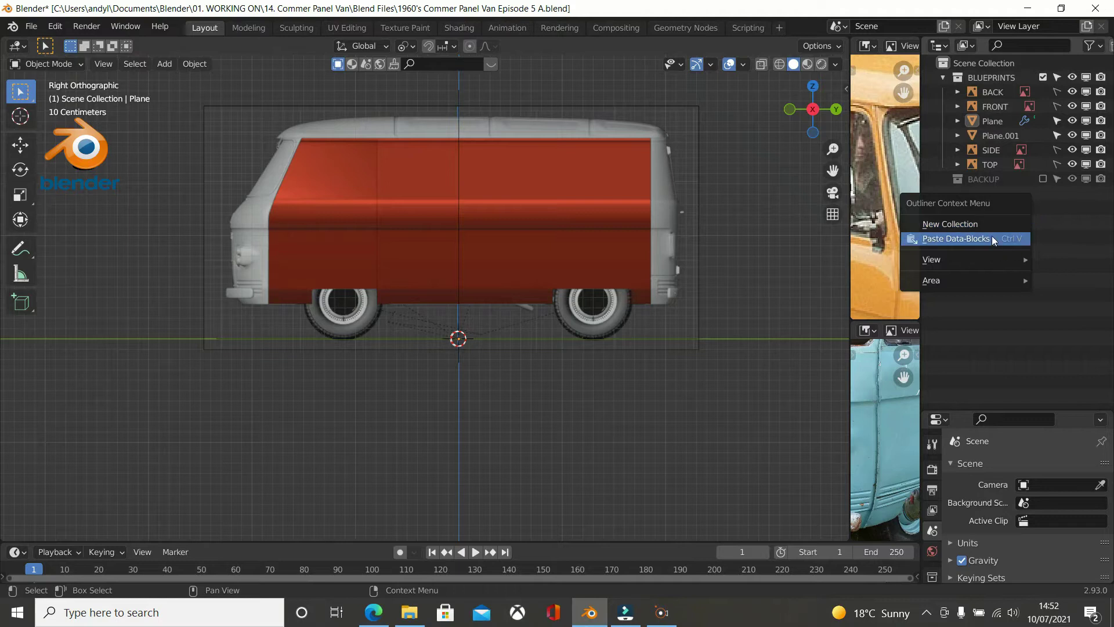
left_click(991, 227)
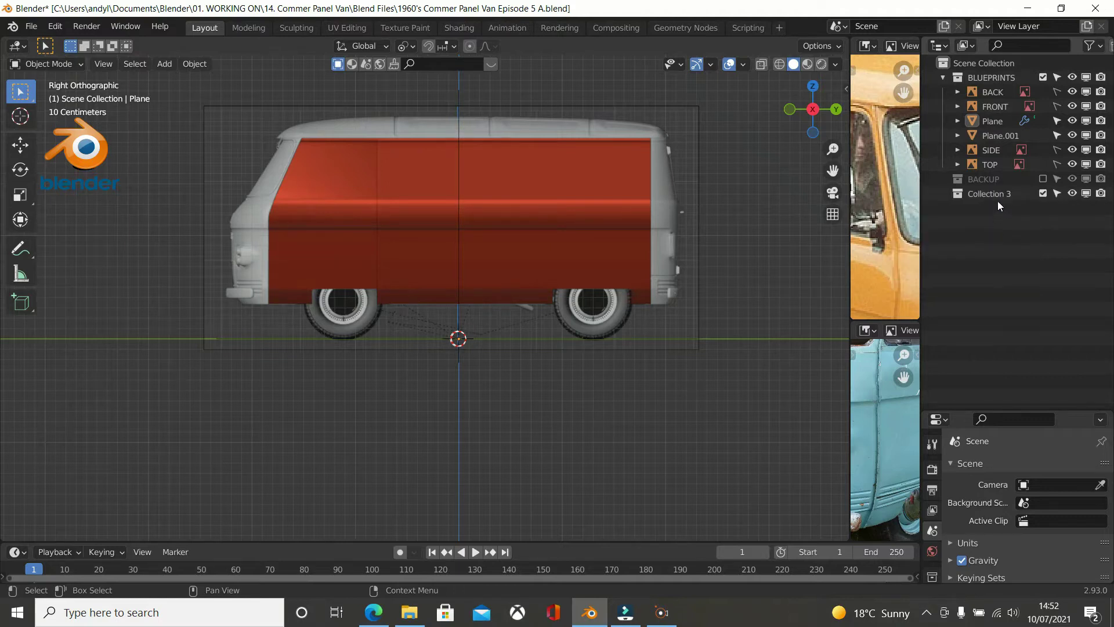
Rename the new collection as Guide Meshes.
left_click(998, 201)
double_click(997, 200)
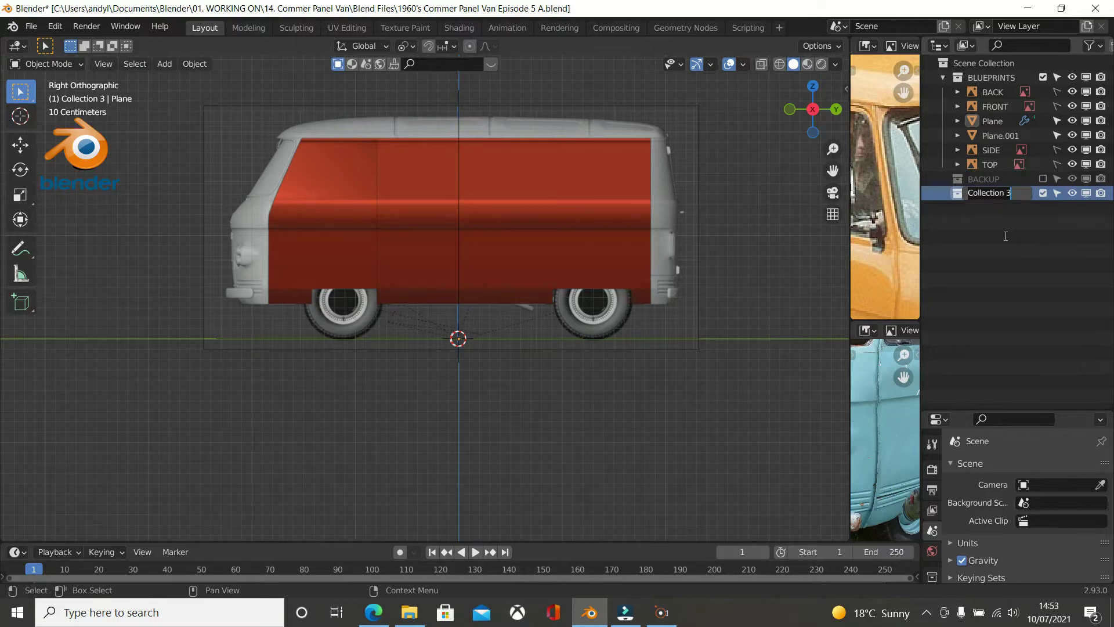
type("Guide Meshes#")
key("BackSpace")
key("Return")
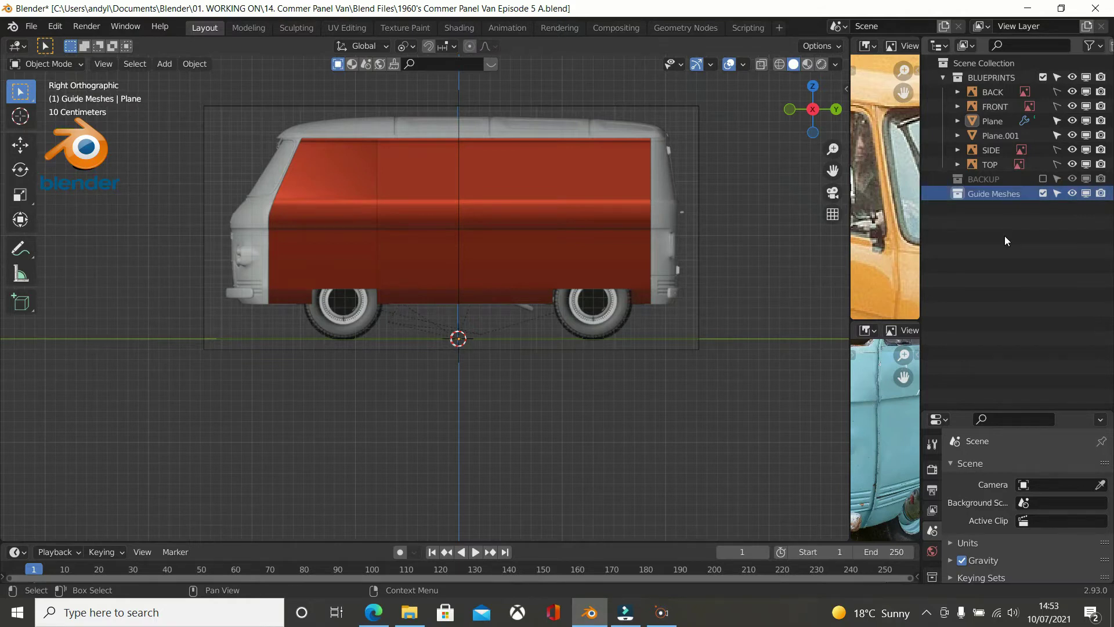
Rename the van's rear side panel mesh as Side Guide and move it out of the BLUEPRINTS collection.
left_click(554, 214)
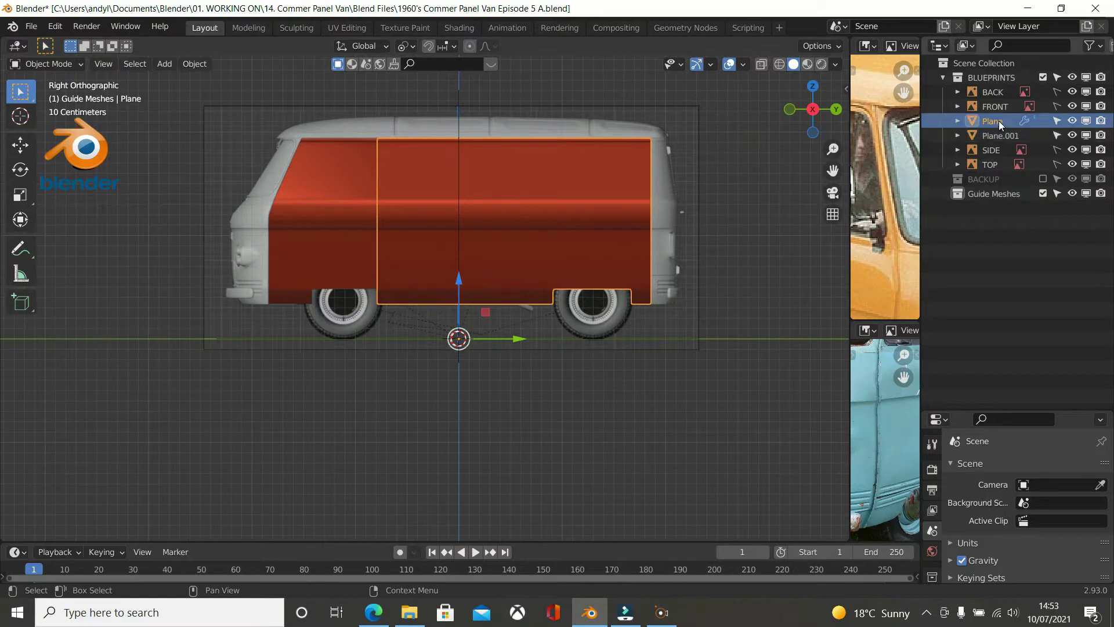
type("Side Guide")
key("Return")
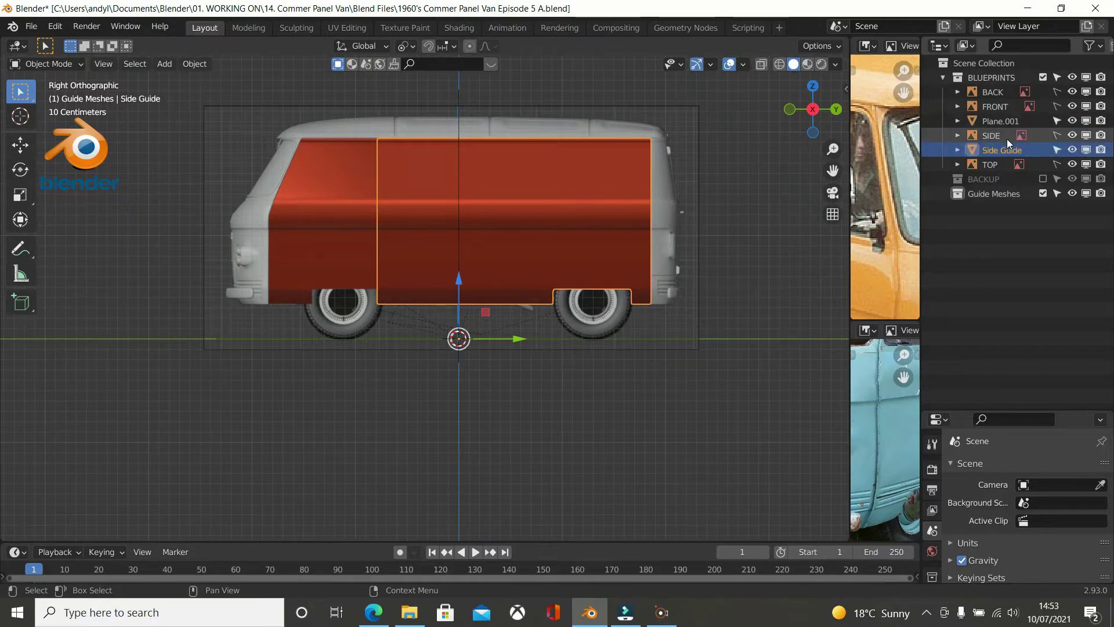
left_click_drag(1010, 152, 994, 203)
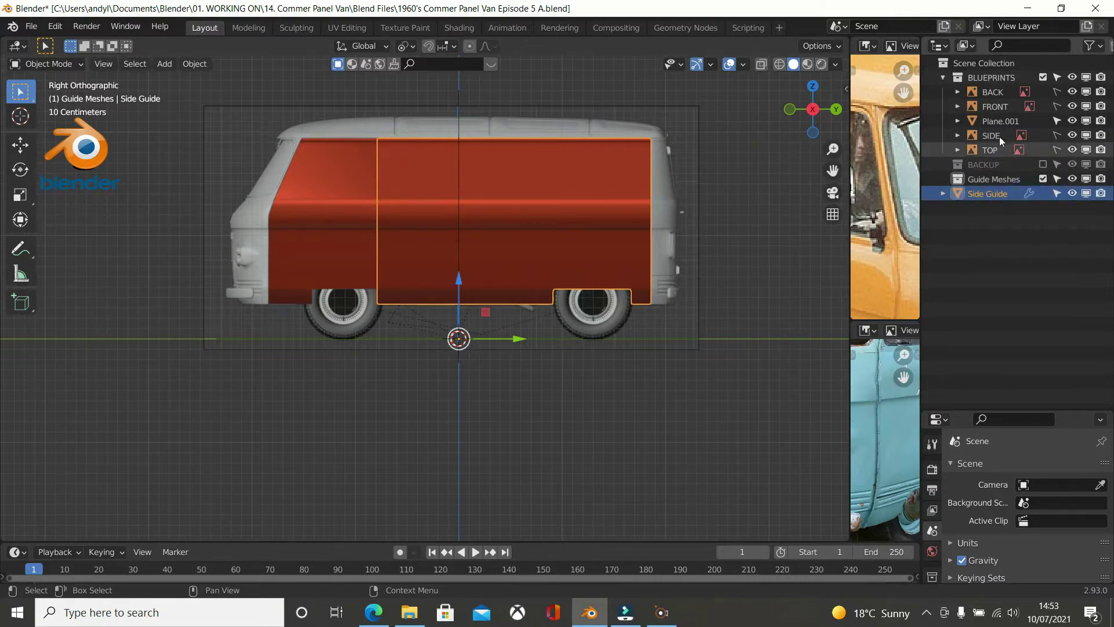
Rename the front door panel mesh, Plane.001, as Front Door Guide.
left_click(1004, 121)
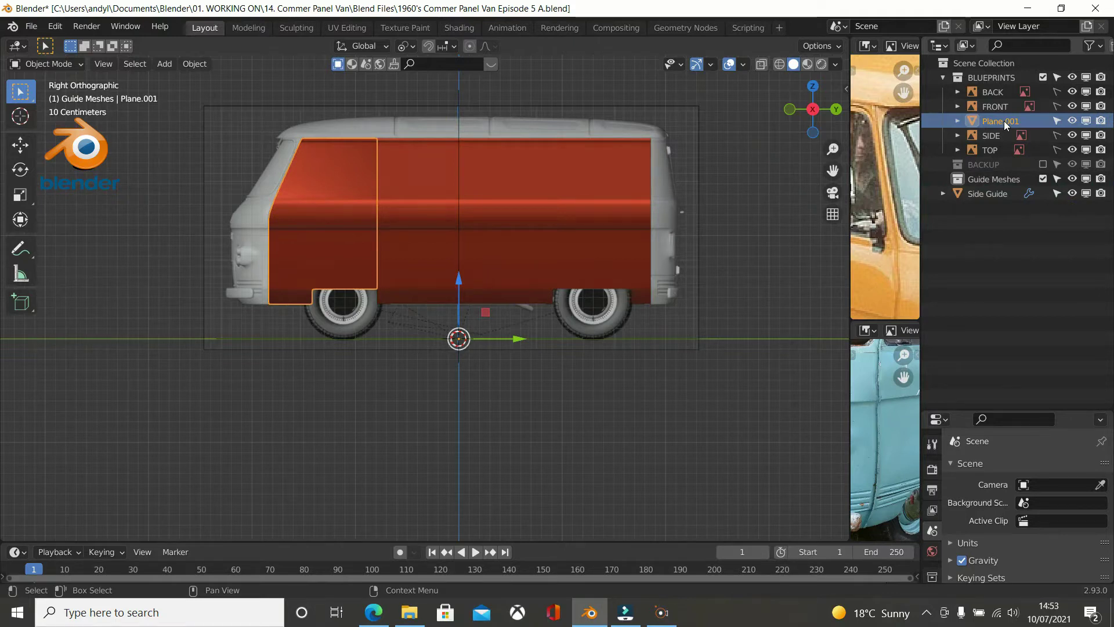
double_click(1000, 122)
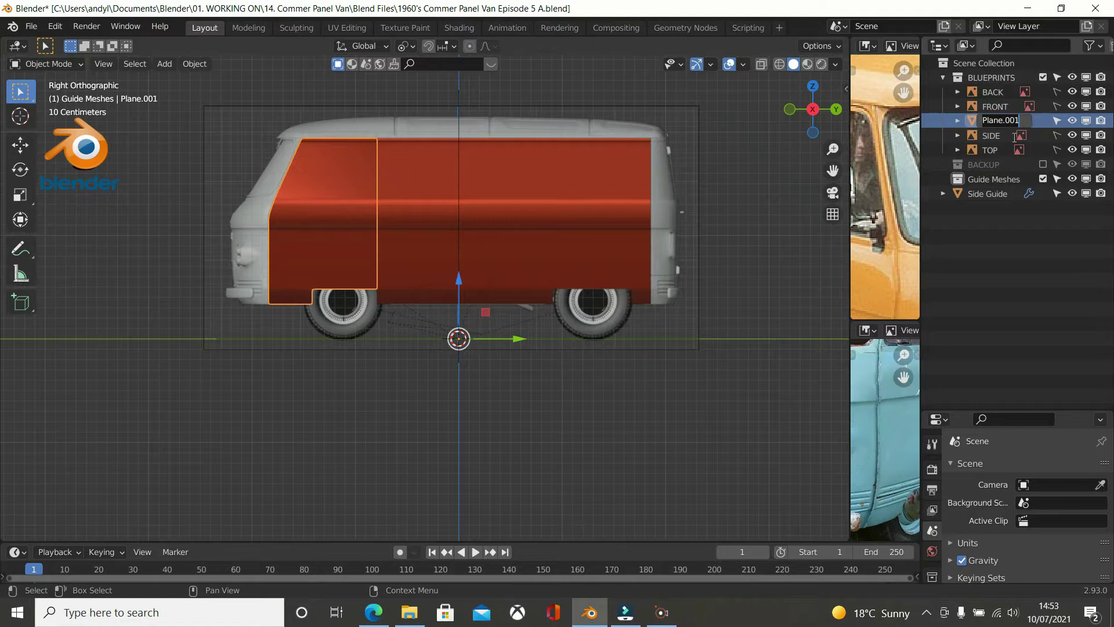
key("BackSpace")
type("Front")
type(" Door G")
type("uide")
key("Return")
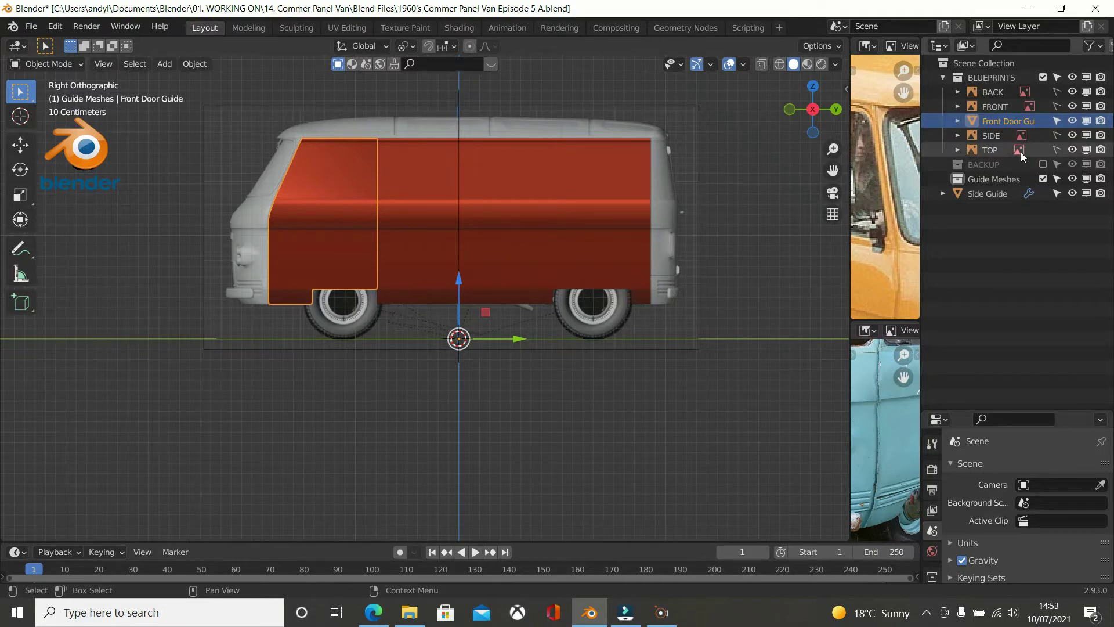
Move Front Door Guide and Side Guide into the Guide Meshes collection and toggle the collection's visibility off and on.
left_click_drag(1013, 128, 999, 166)
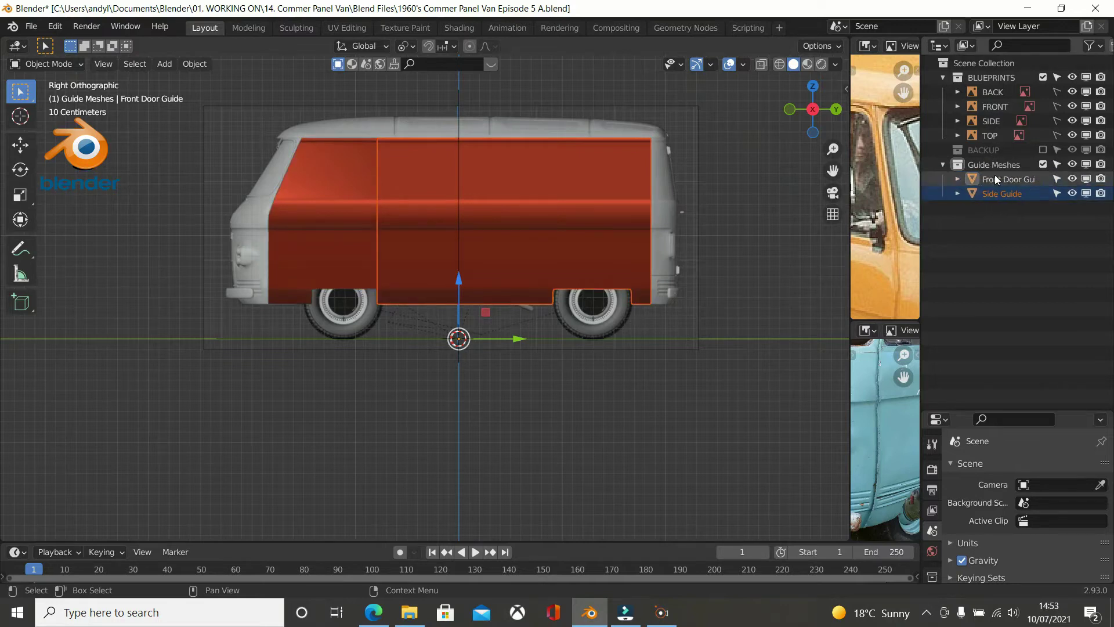
left_click(946, 168)
left_click(945, 168)
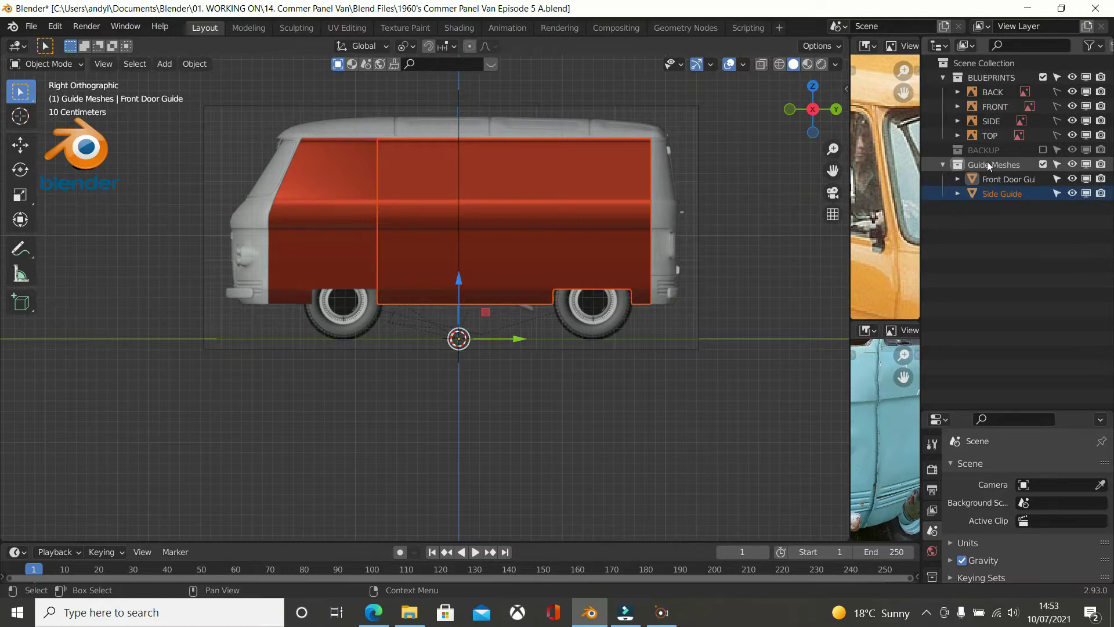
left_click(1072, 164)
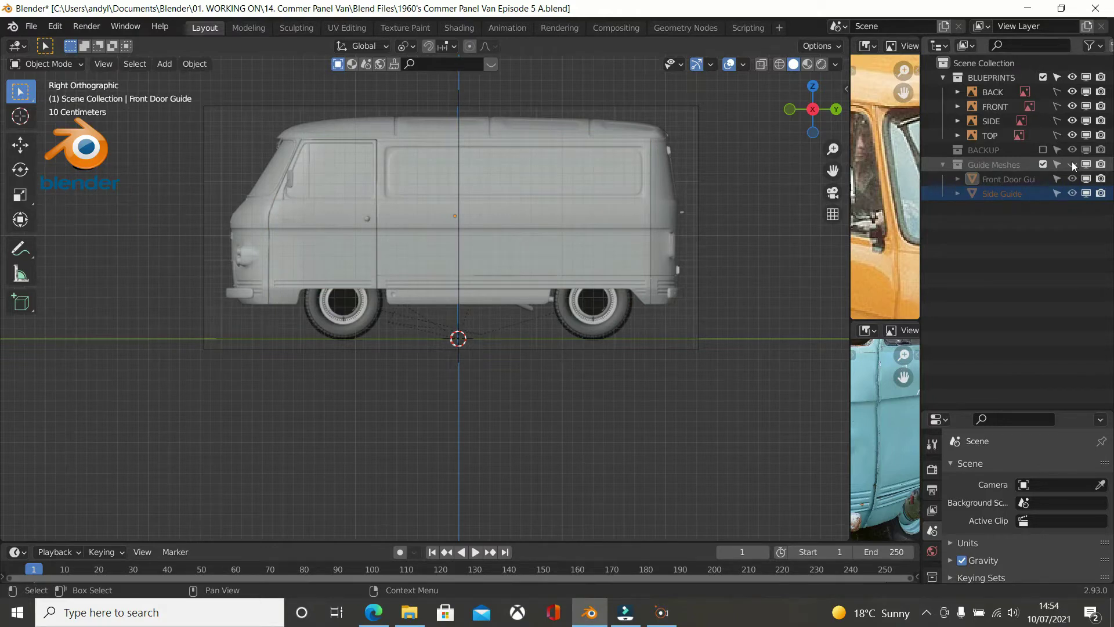
left_click(1071, 164)
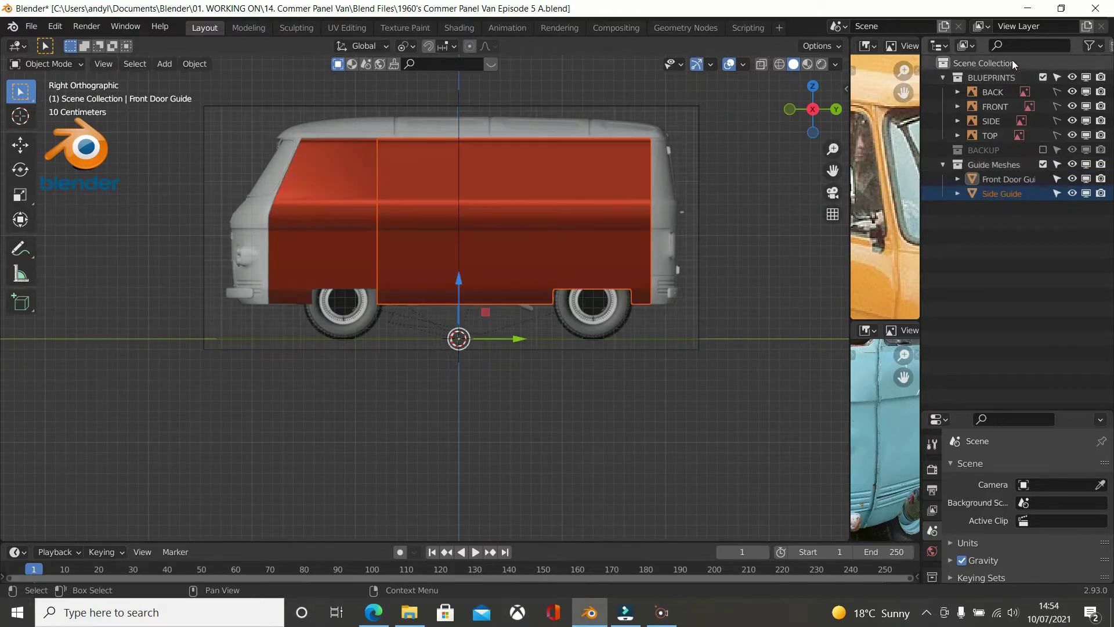
Select the Front Door Guide and enter Edit Mode on its mesh around the front edge.
left_click(318, 228)
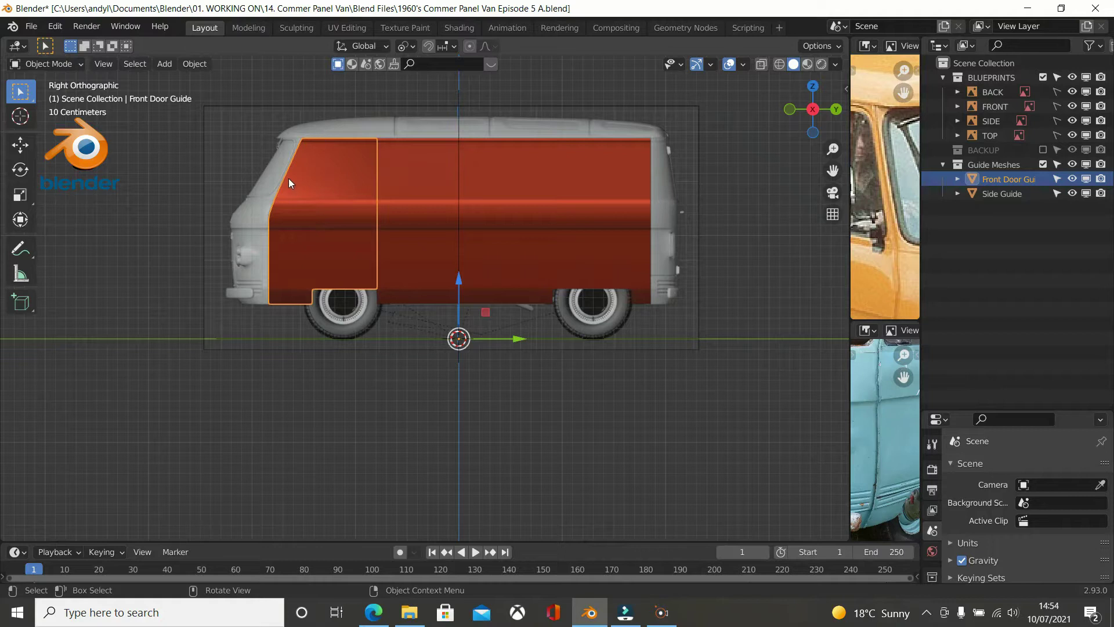
scroll(288, 192, "up", 3)
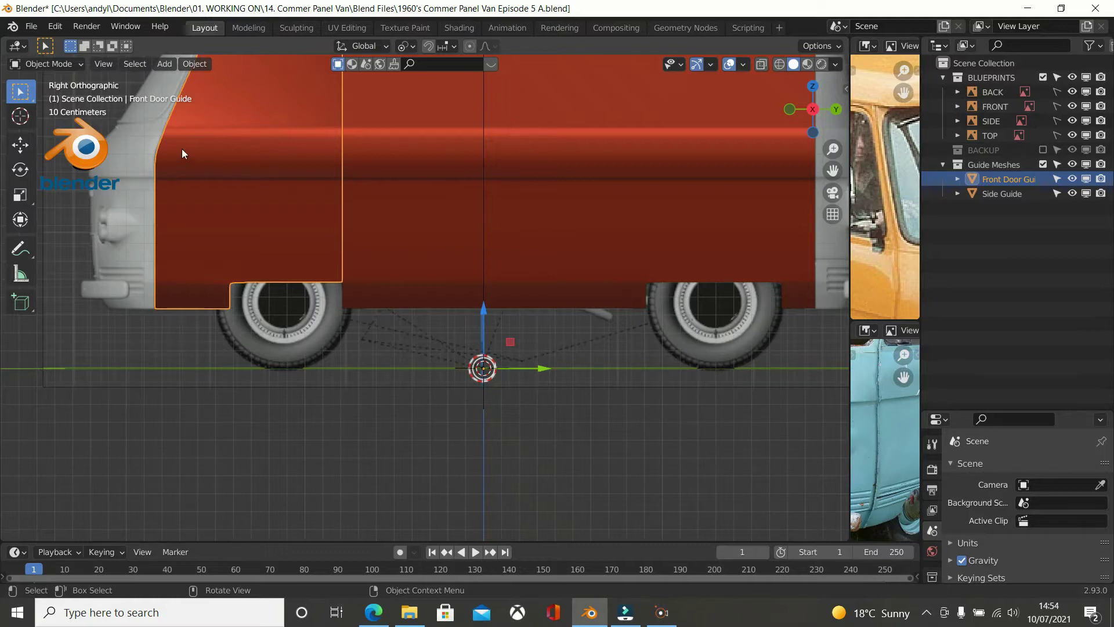
scroll(133, 132, "down", 2)
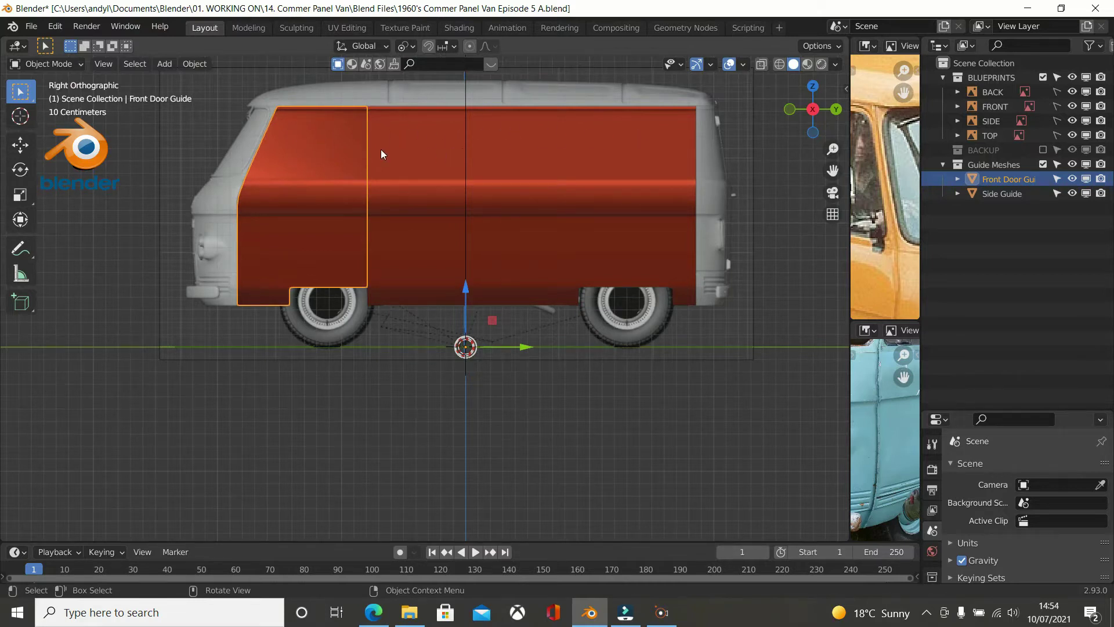
scroll(263, 188, "up", 2)
scroll(262, 185, "down", 1)
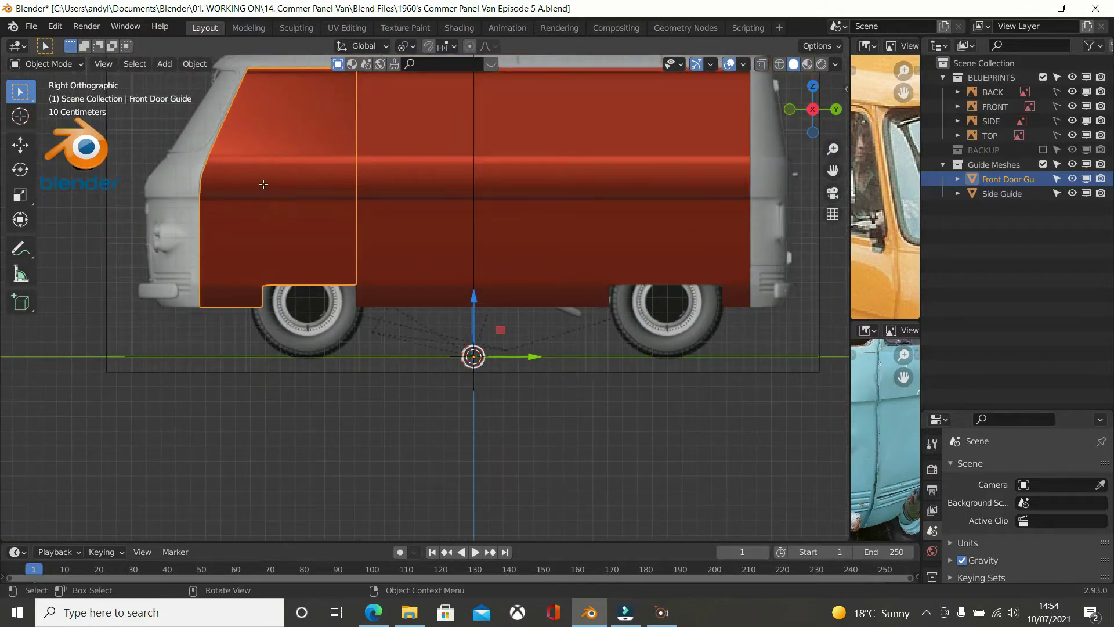
key("Tab")
scroll(264, 184, "up", 5)
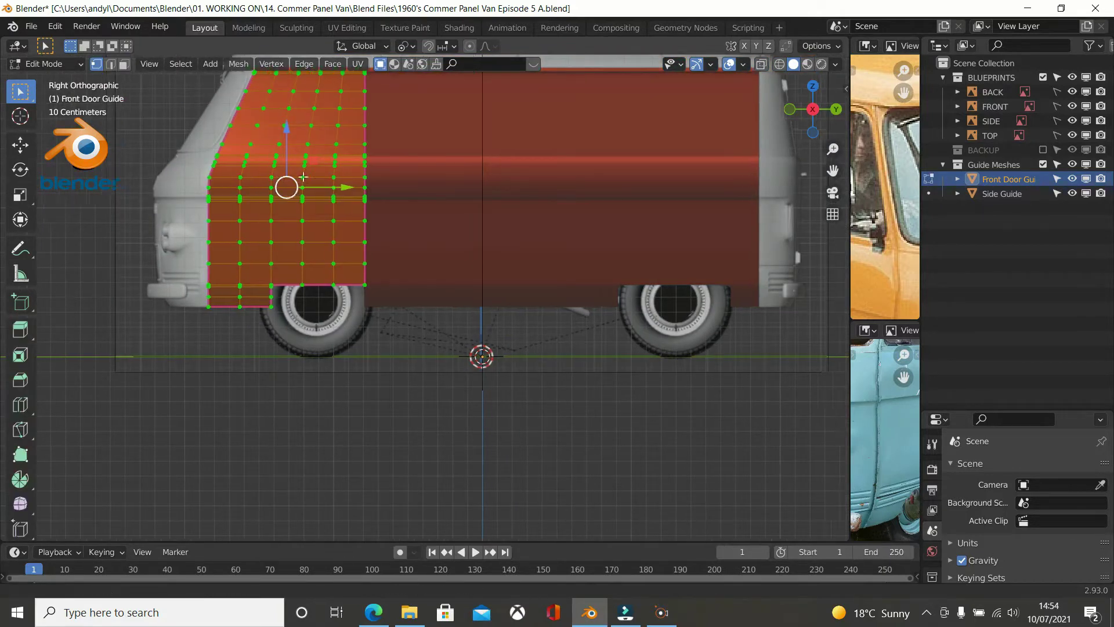
middle_click_drag(410, 197, 500, 439, "shift")
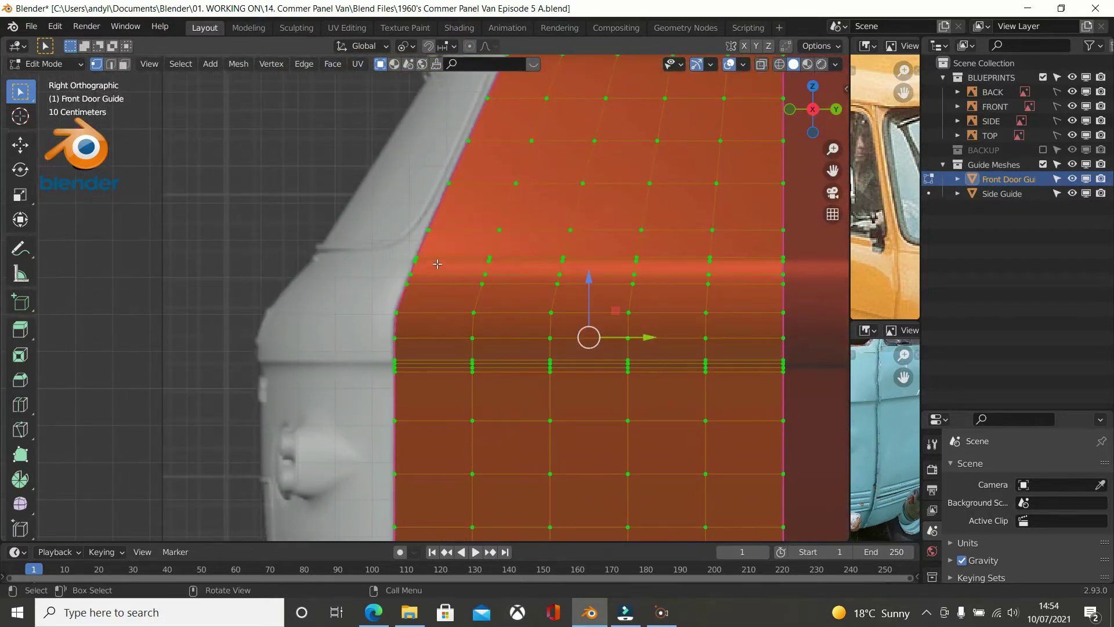
Duplicate the door guide's front edge vertices from the crease below the window down to the bottom corner and separate them into their own object.
left_click(416, 257)
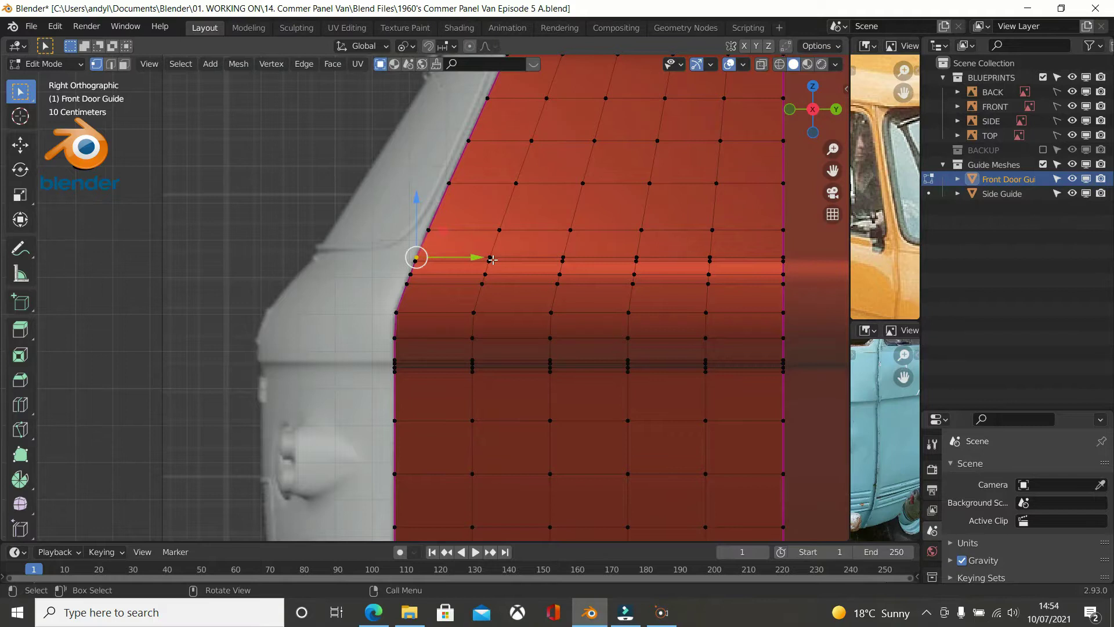
scroll(492, 259, "down", 2)
middle_click_drag(478, 261, 519, 140, "shift")
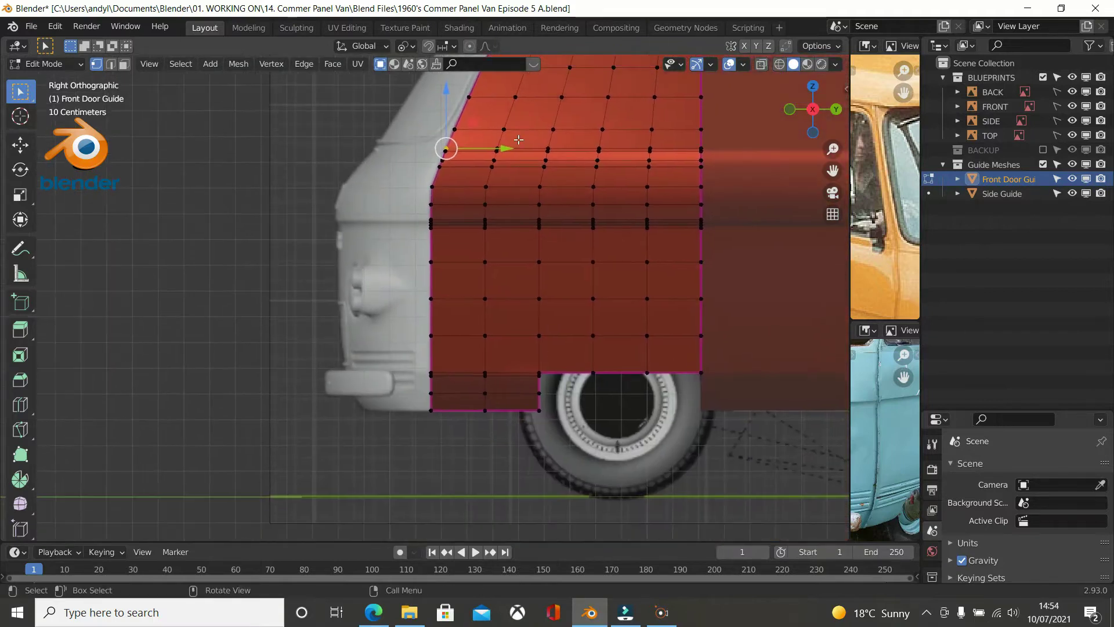
scroll(496, 221, "up", 2)
middle_click_drag(497, 266, 512, 164, "shift")
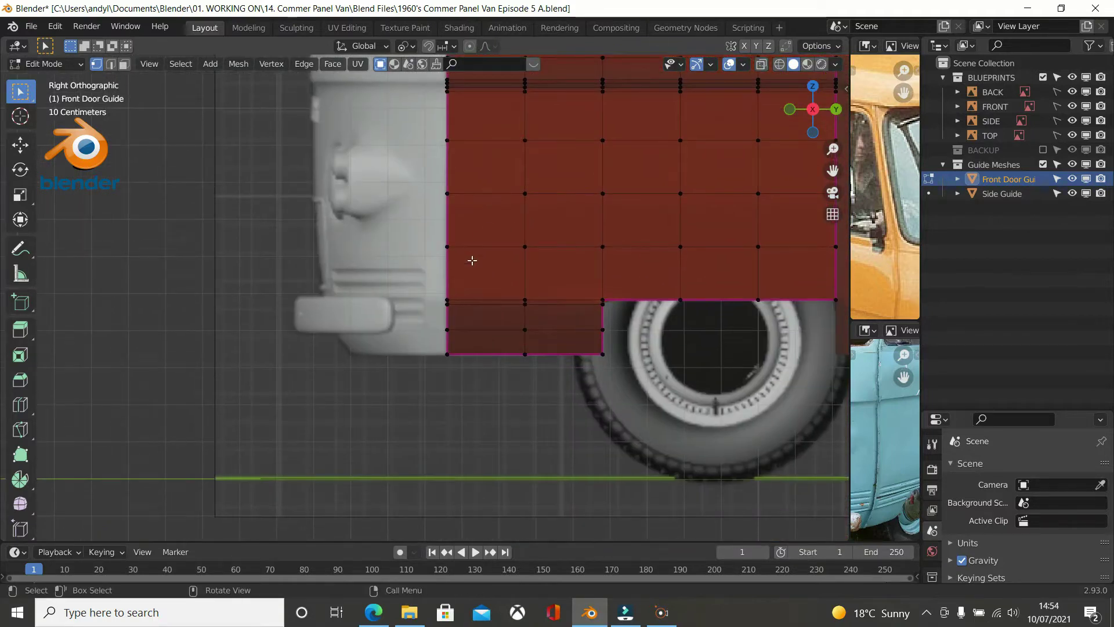
left_click(445, 361, "ctrl")
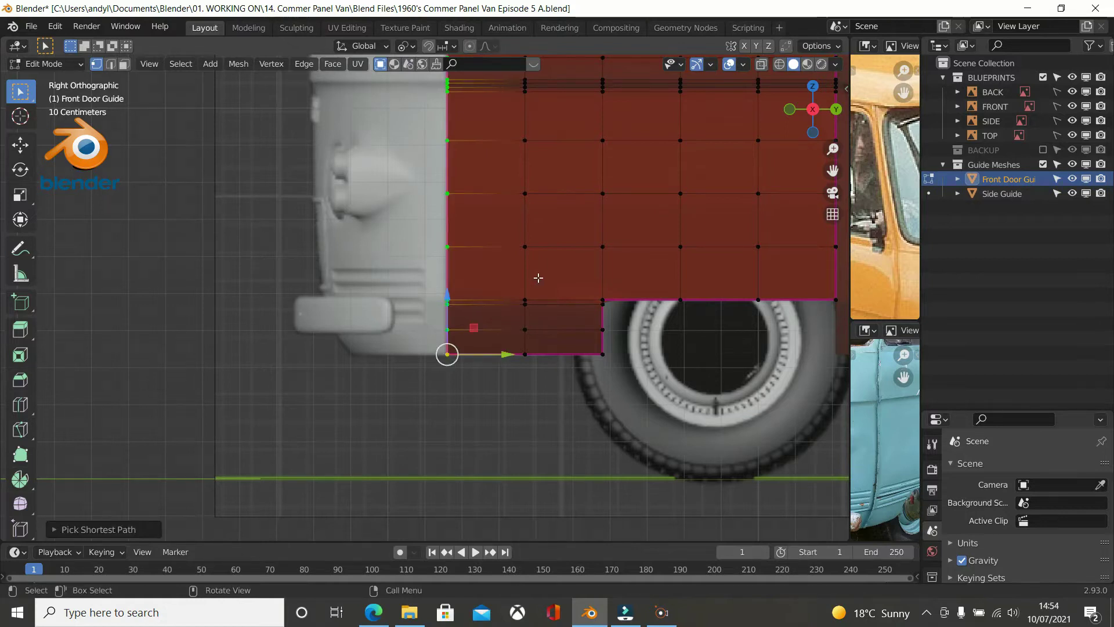
scroll(538, 278, "down", 4)
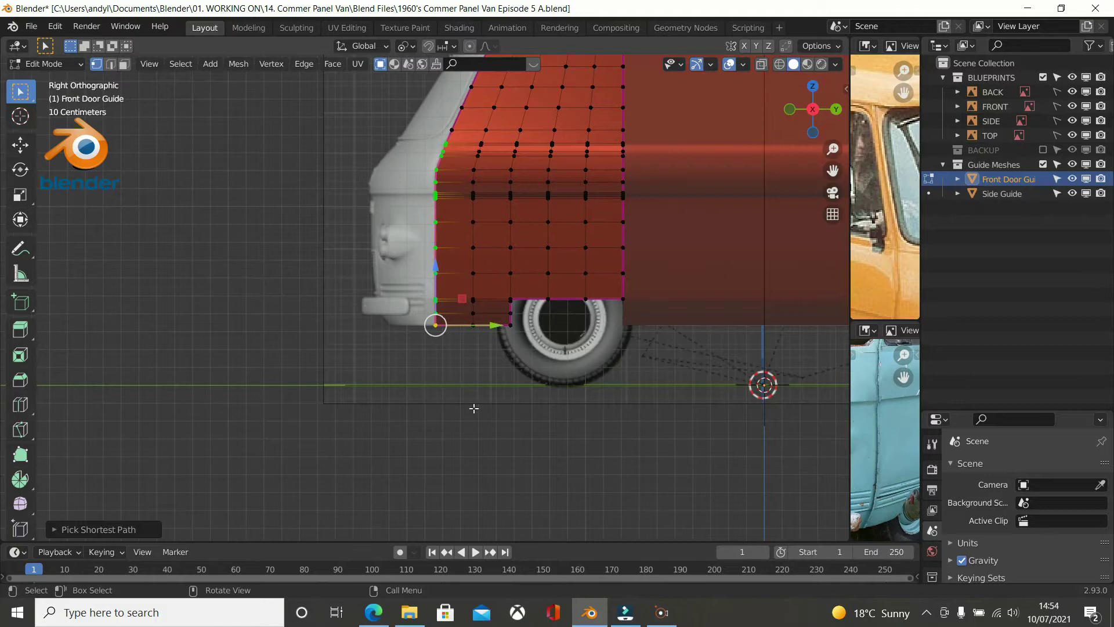
key("g")
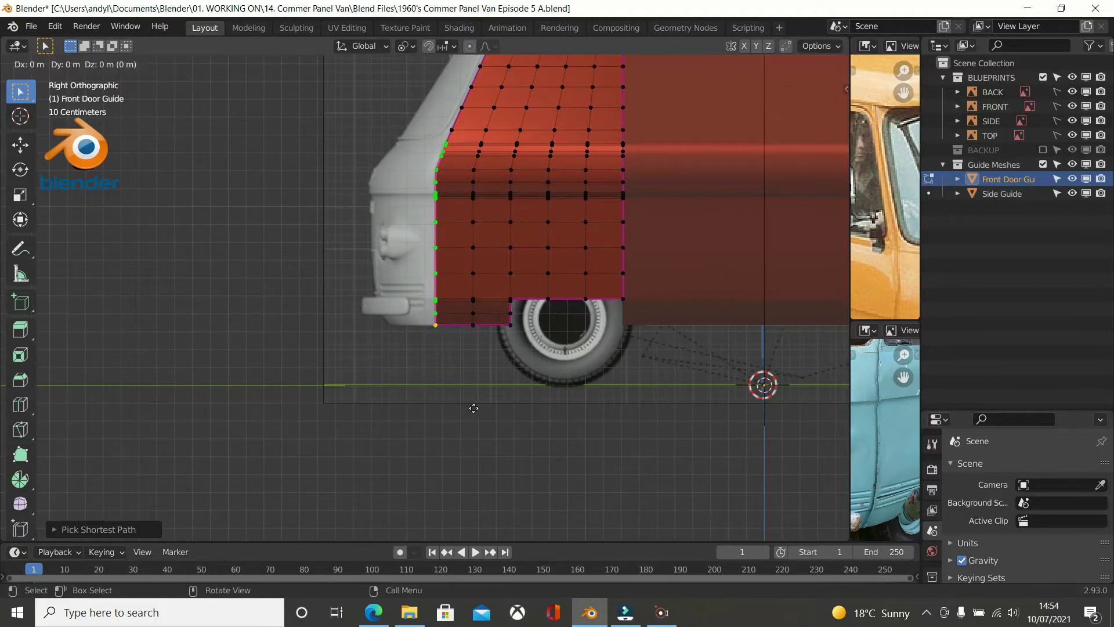
right_click(474, 407)
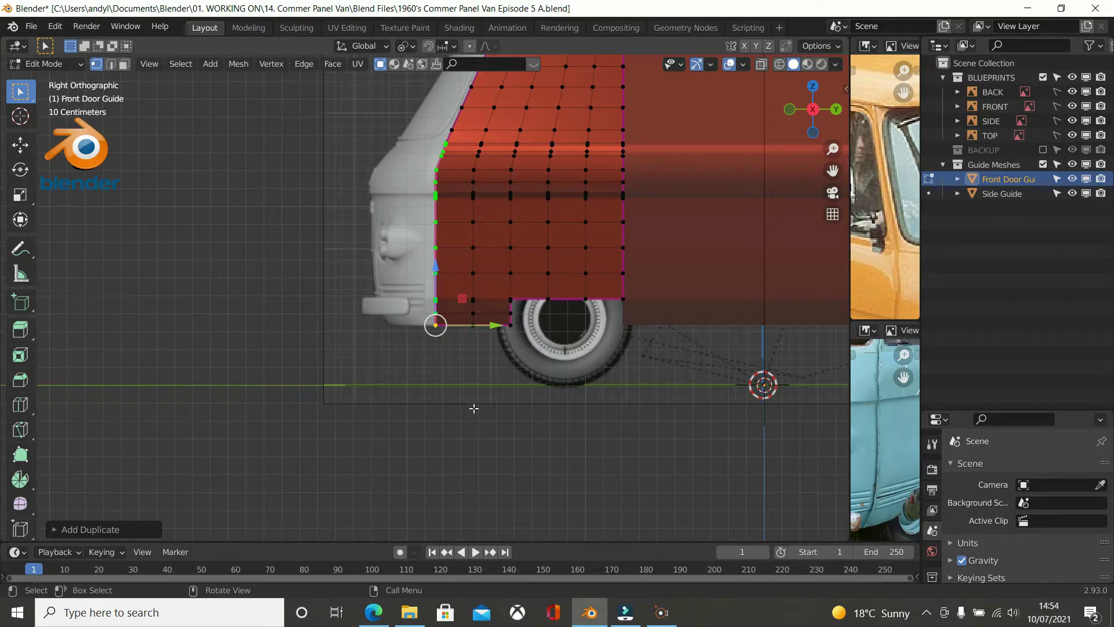
key("p")
left_click(473, 408)
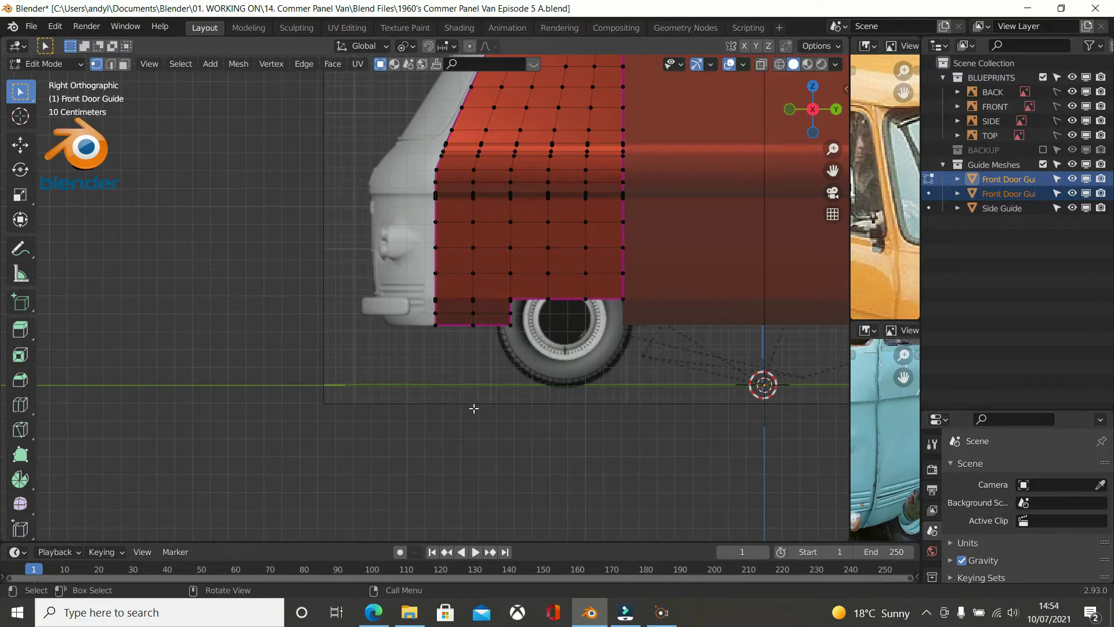
Leave the door mesh, select the separated front edge object and enter Edit Mode on it.
key("Tab")
left_click(440, 218)
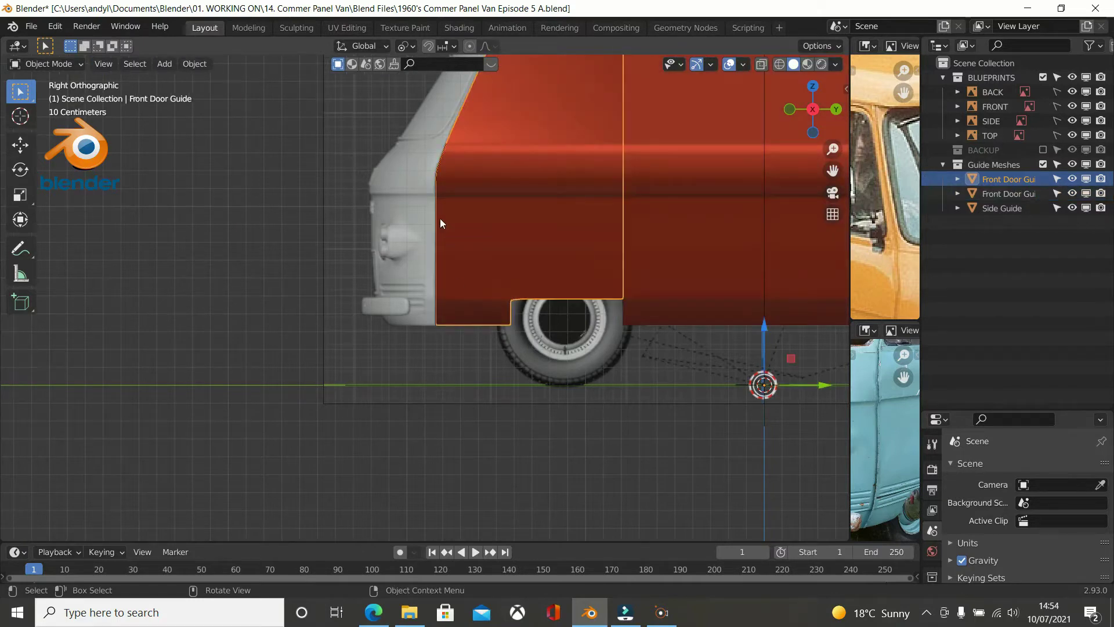
left_click(430, 218)
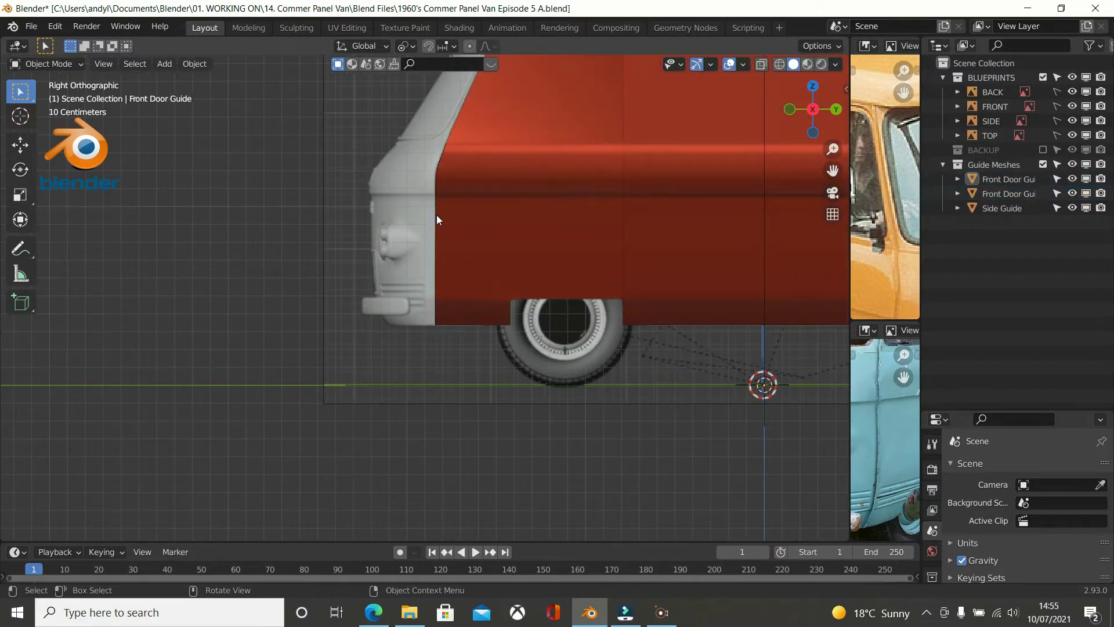
left_click(436, 216)
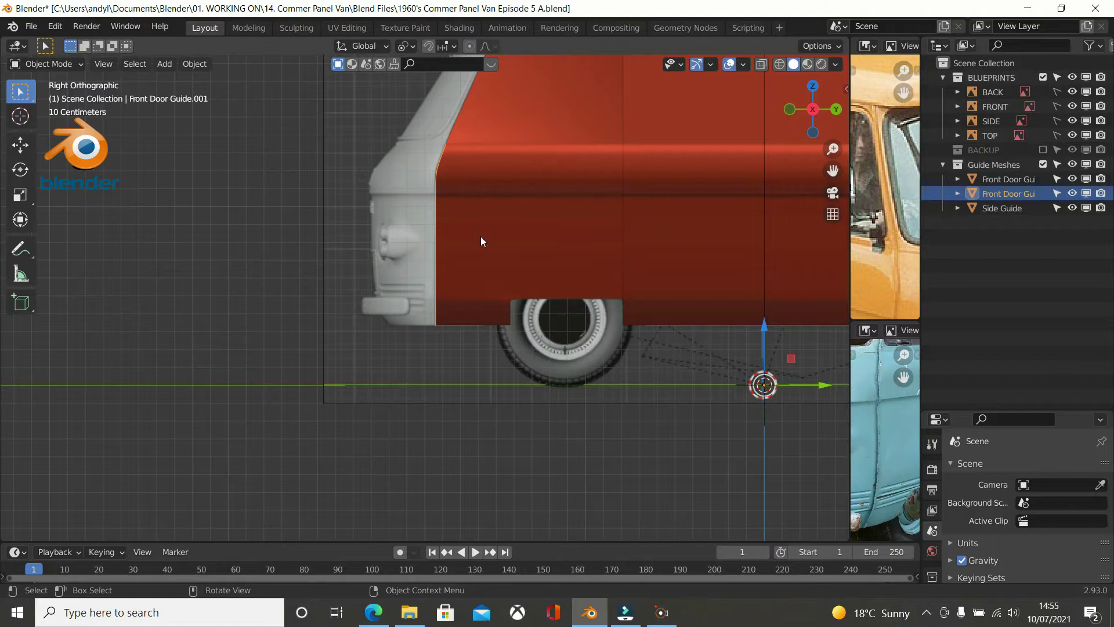
key("Tab")
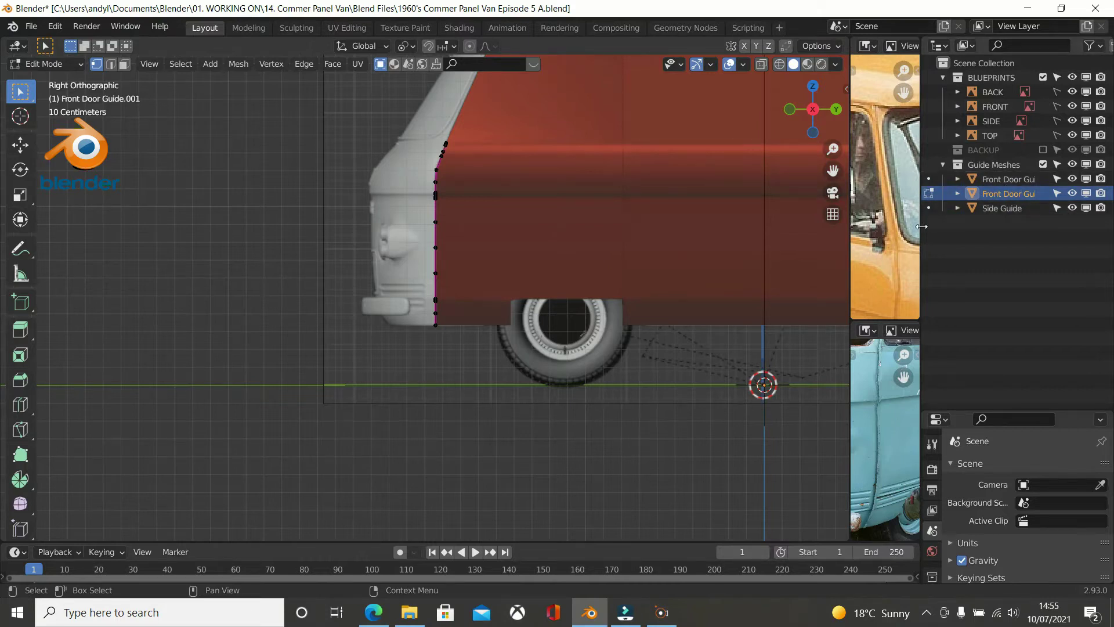
Rename the separated front edge object to Front Panel Guide and return to Object Mode.
double_click(993, 194)
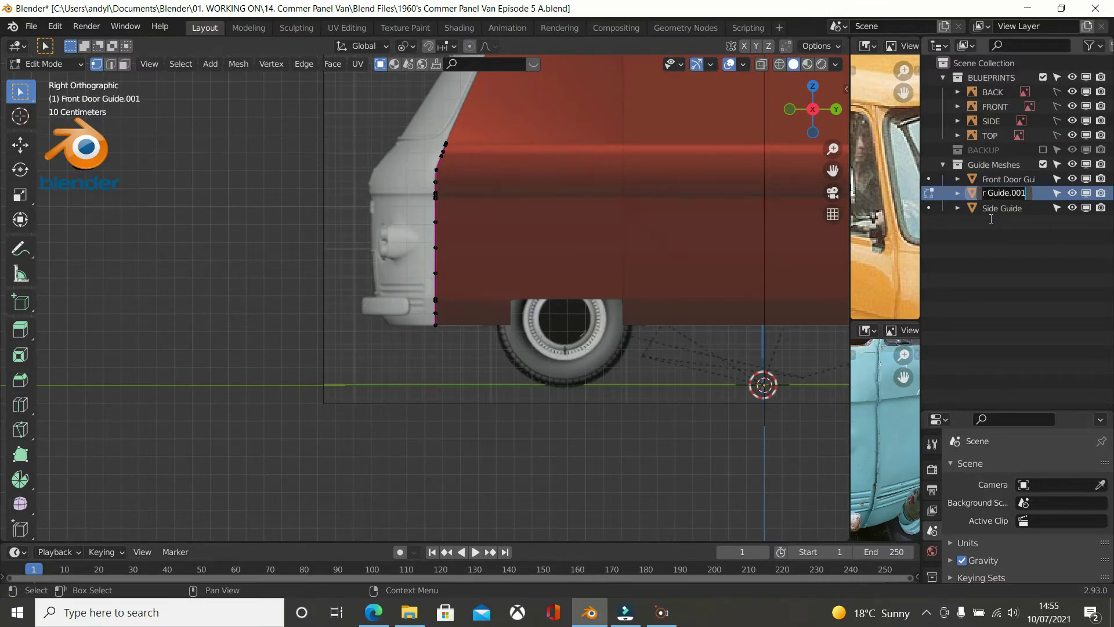
key("ctrl+a")
type("Fron")
type("t")
type(" Pane")
type("l Guid")
type("e")
key("Return")
scroll(454, 199, "down", 2)
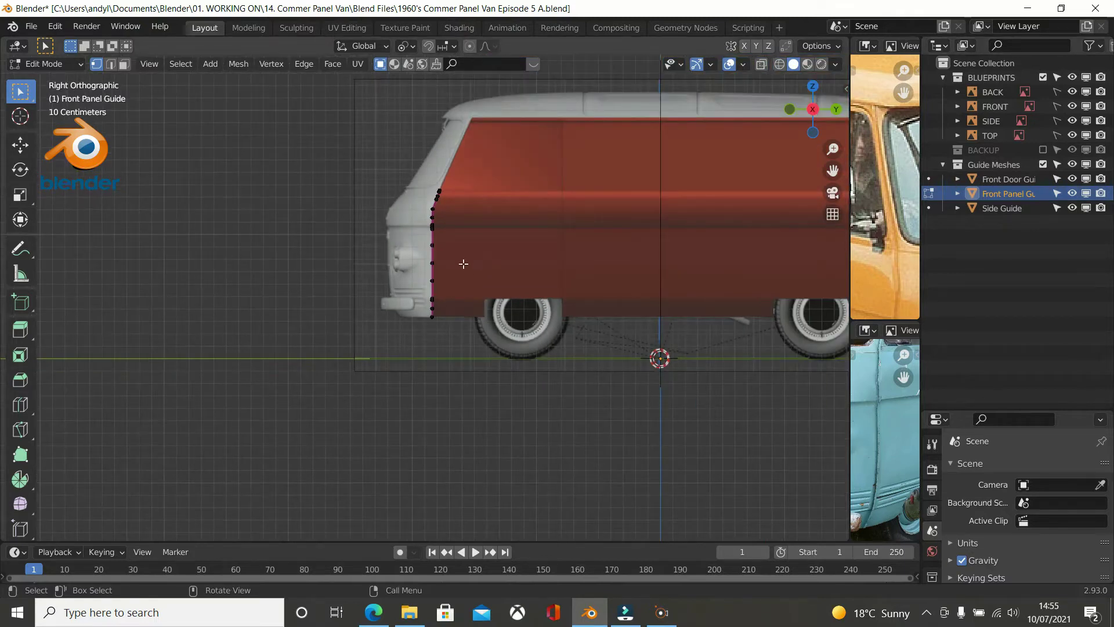
key("Tab")
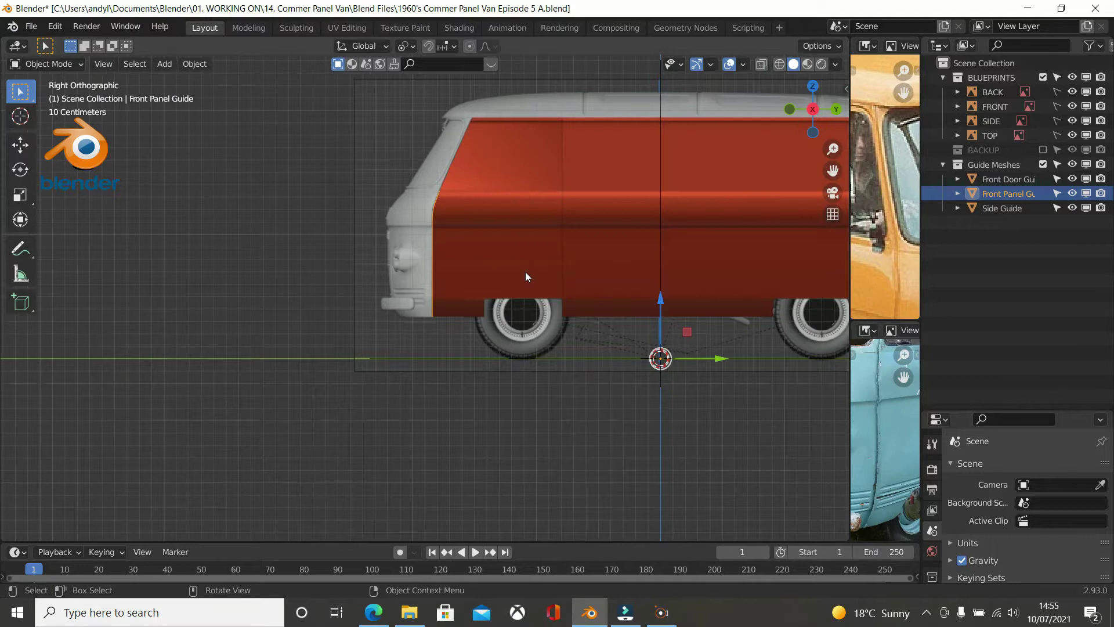
Inspect the Front Door Guide's mesh in Edit Mode and return to Object Mode.
left_click(526, 272)
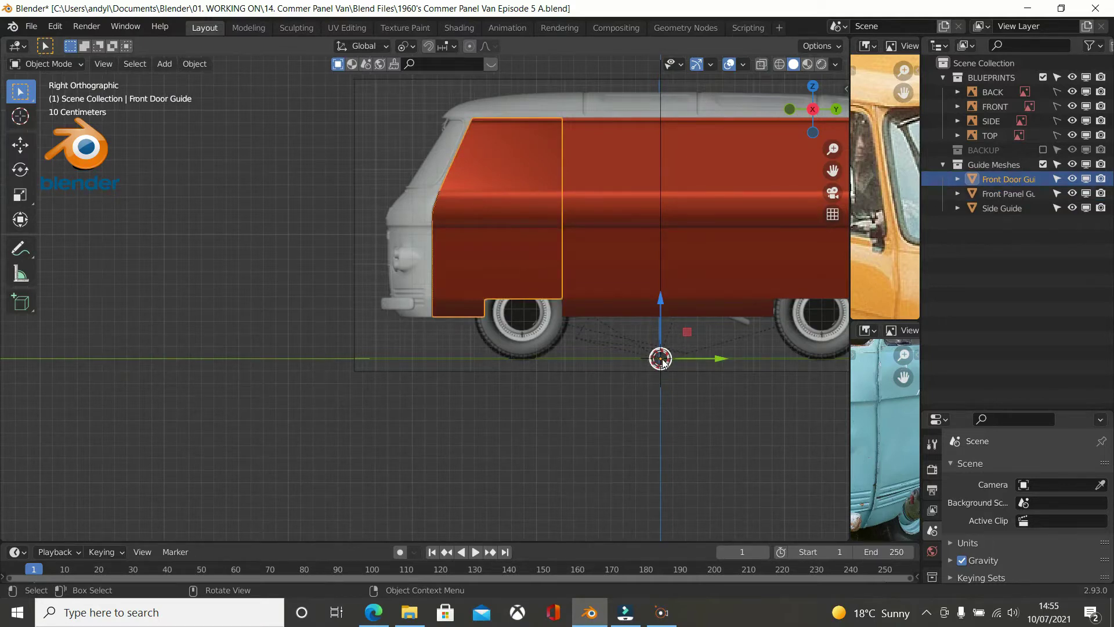
scroll(579, 345, "up", 3)
key("Tab")
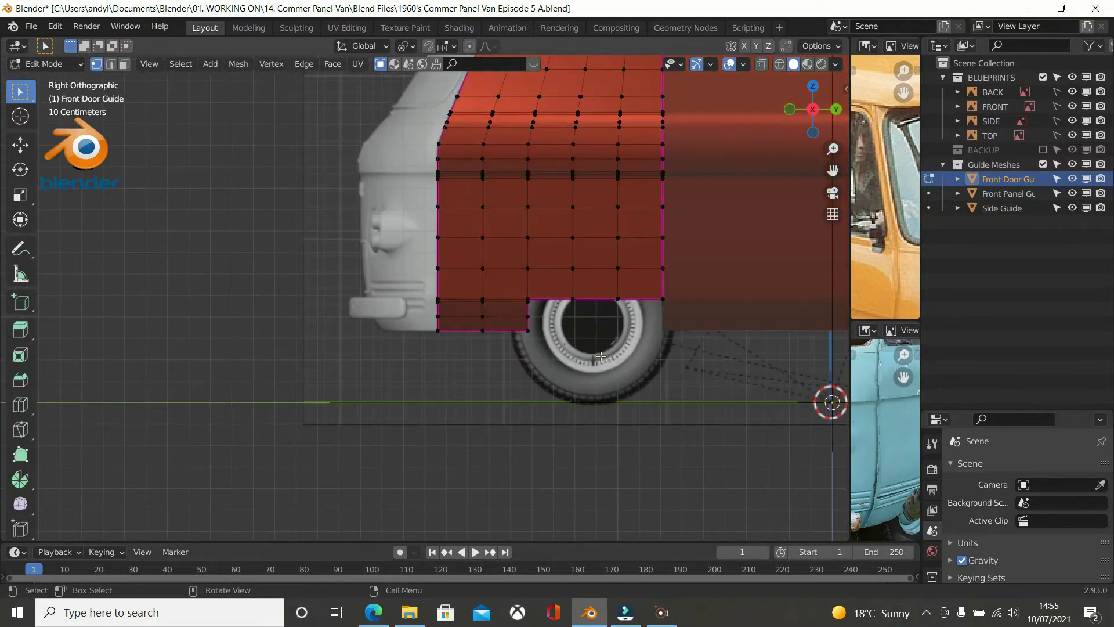
scroll(600, 356, "down", 2)
key("Tab")
left_click(194, 64)
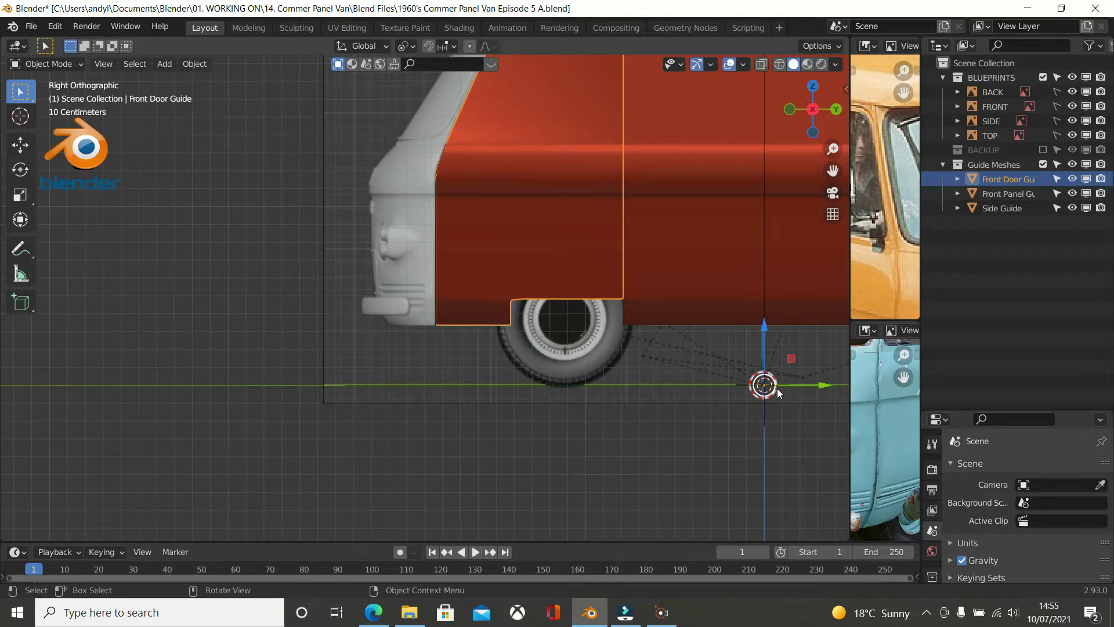
scroll(739, 317, "down", 1)
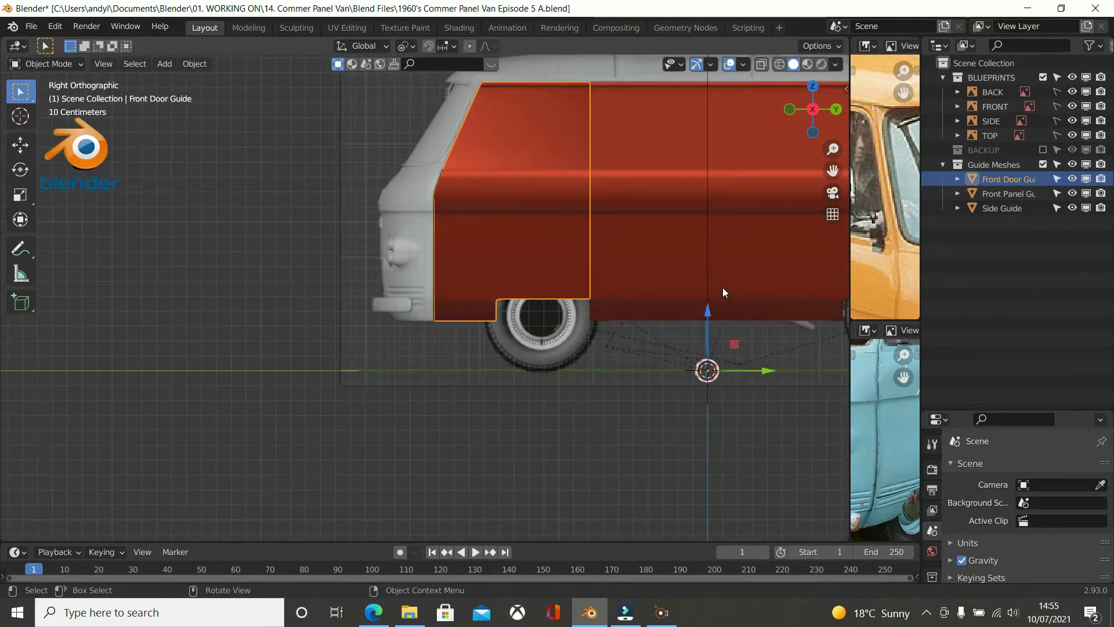
Select the Front Panel Guide, enter Edit Mode and select all its vertices, checking the edge from above and in perspective.
left_click(725, 302)
left_click(528, 244)
left_click(434, 234)
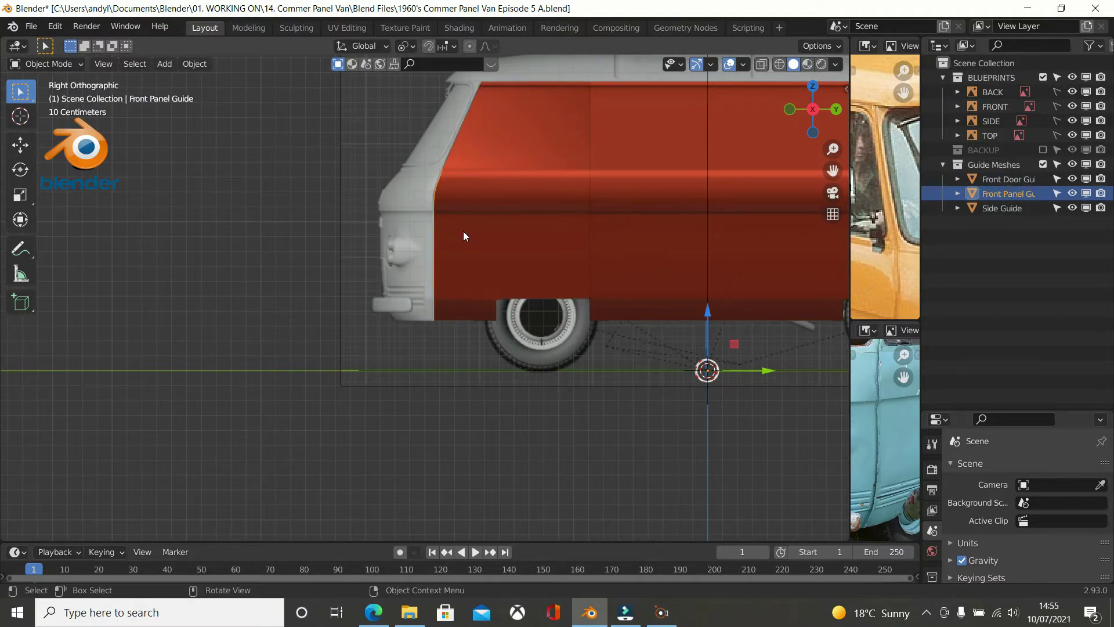
key("Tab")
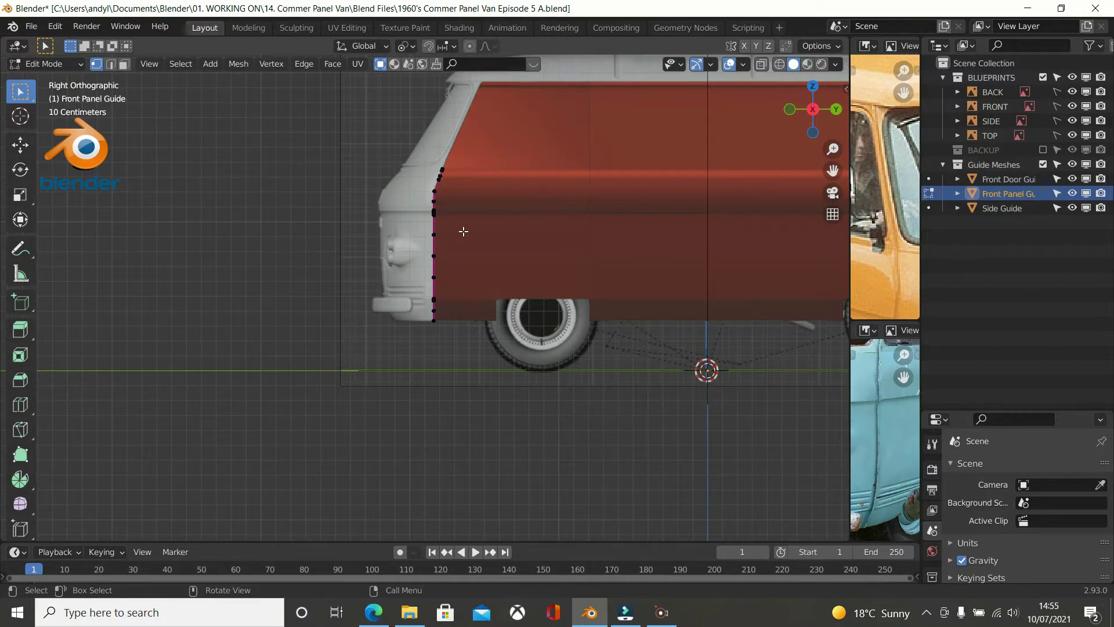
key("a")
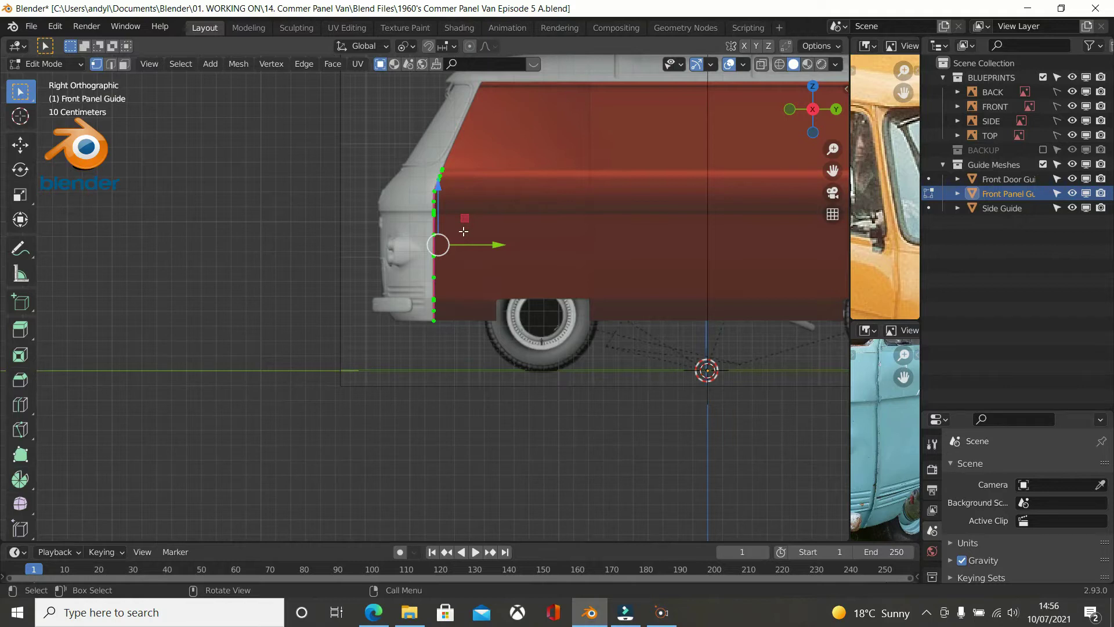
key("KP_7")
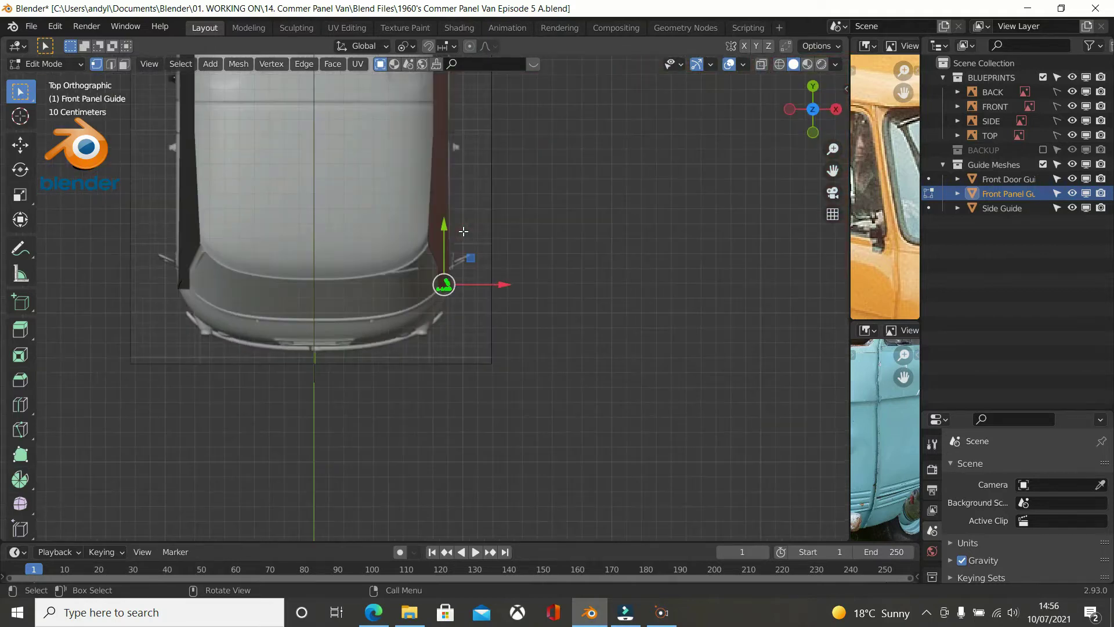
middle_click_drag(463, 232, 501, 69, "shift")
scroll(503, 96, "up", 1)
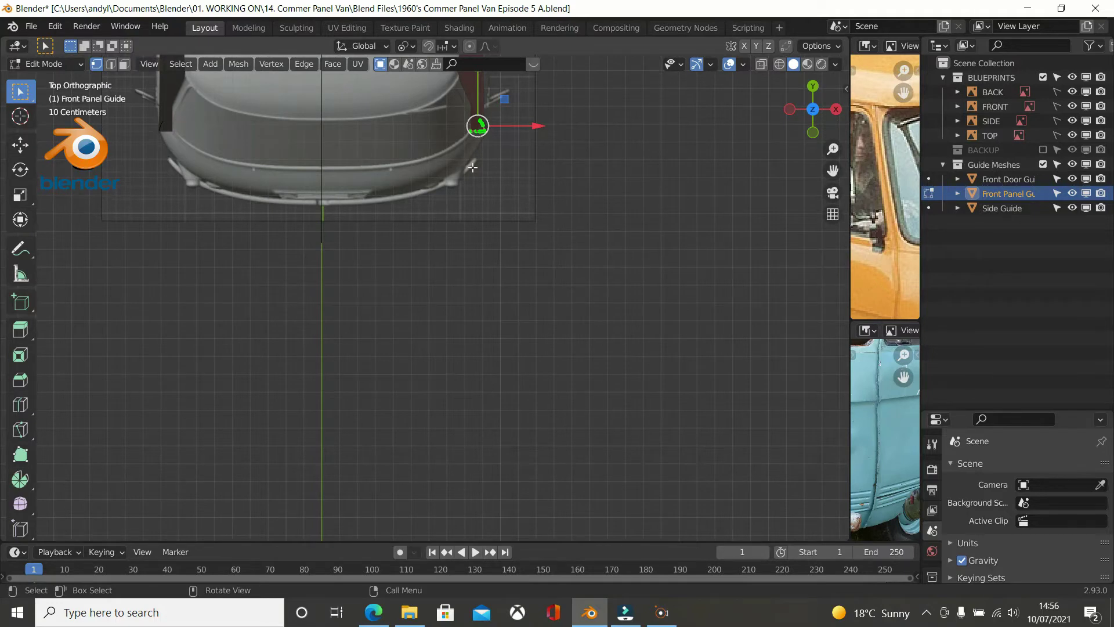
middle_click_drag(473, 167, 632, 138)
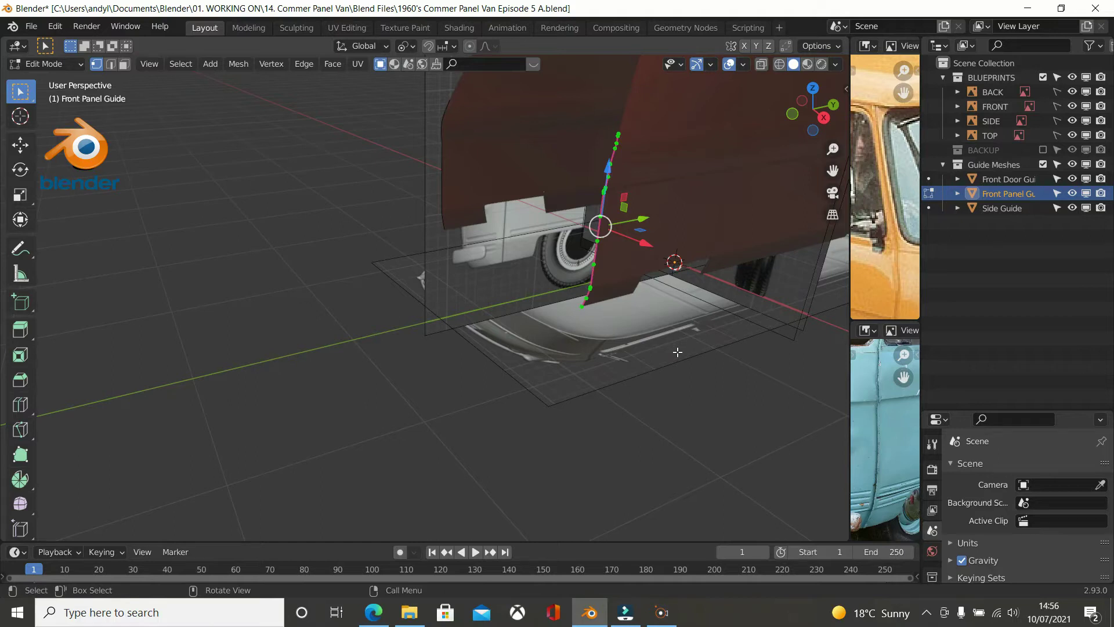
key("alt+a")
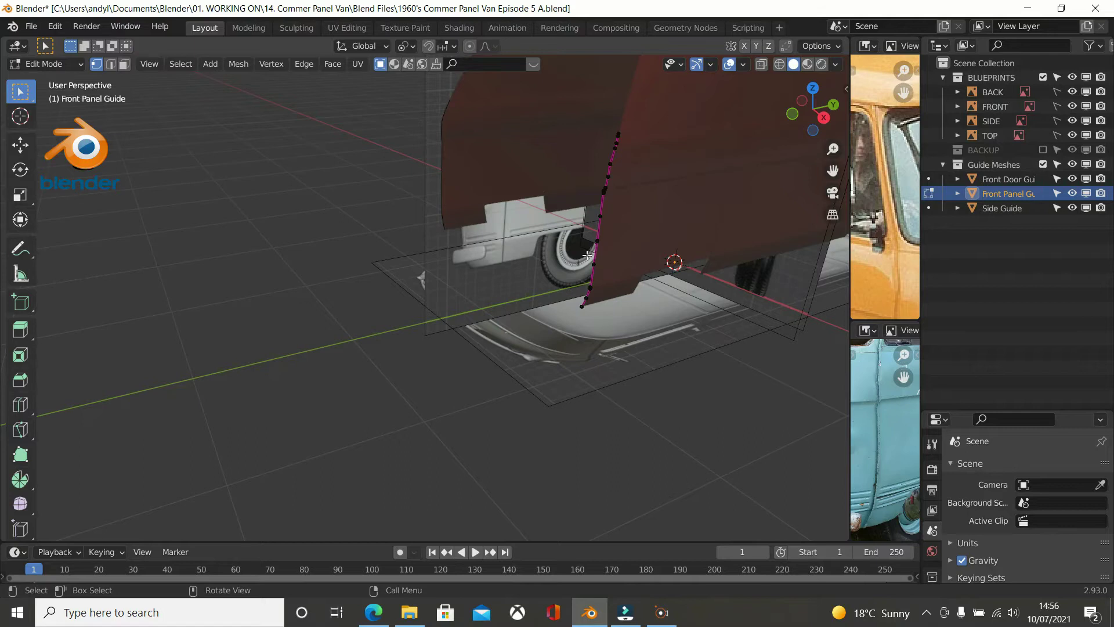
key("ctrl+z")
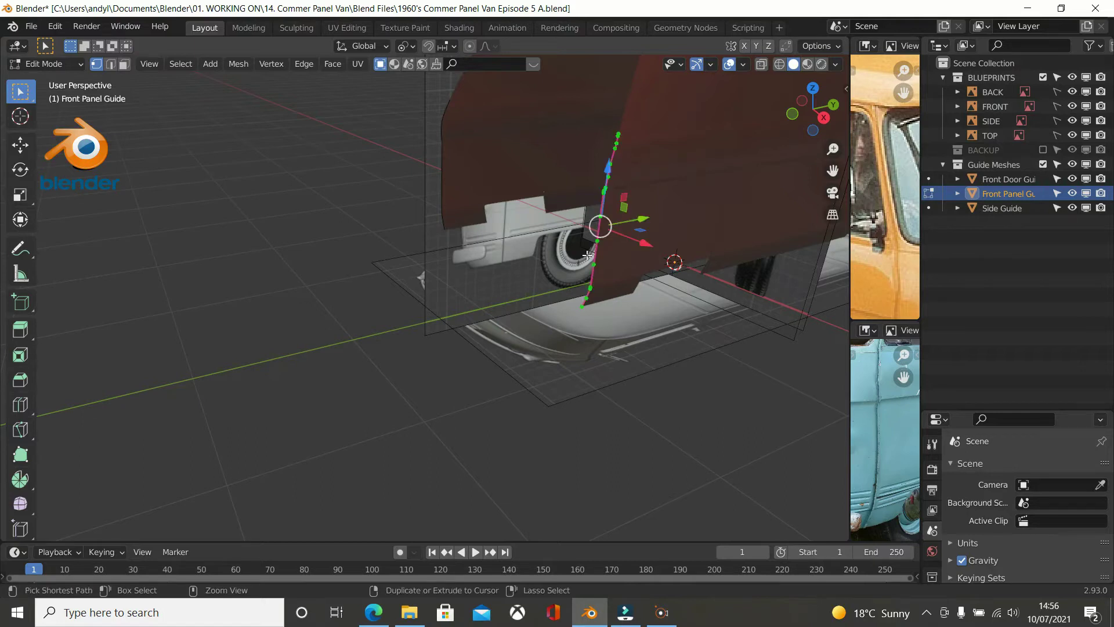
key("shift+d")
right_click(673, 314)
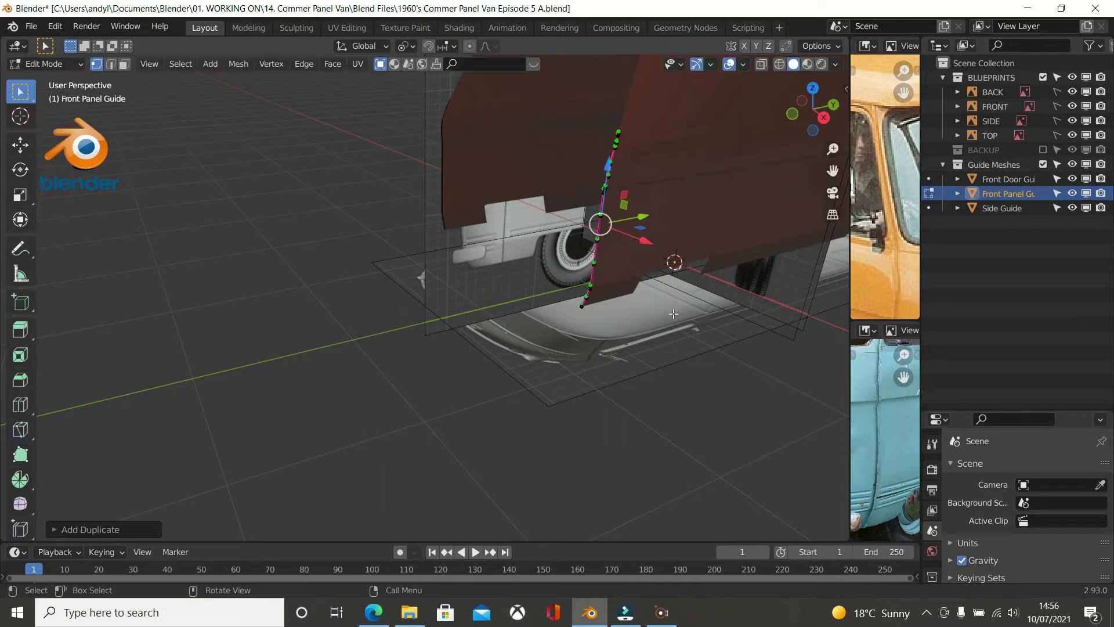
key("ctrl+z")
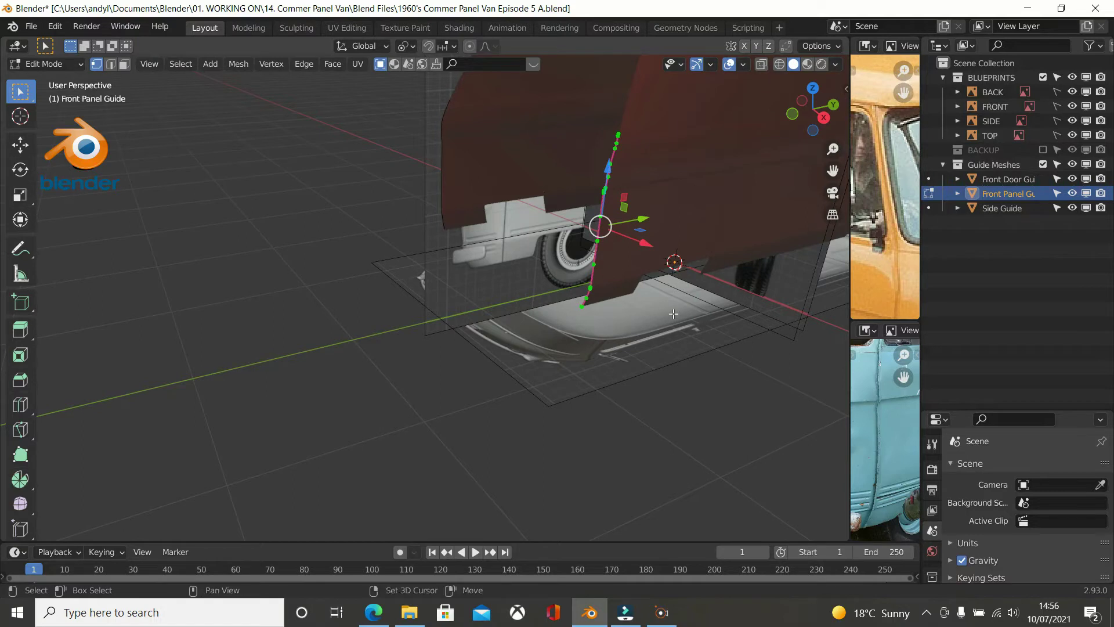
Duplicate the Front Panel Guide's edge vertices in place and move the copy along X to the van's centre line.
key("shift+d")
right_click(673, 313)
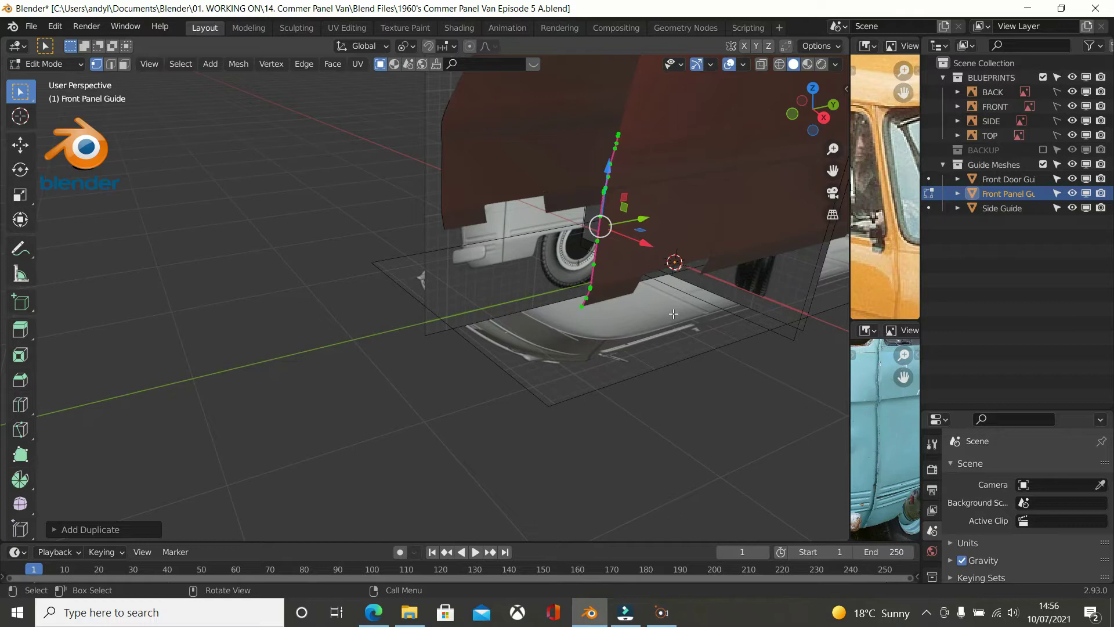
key("g")
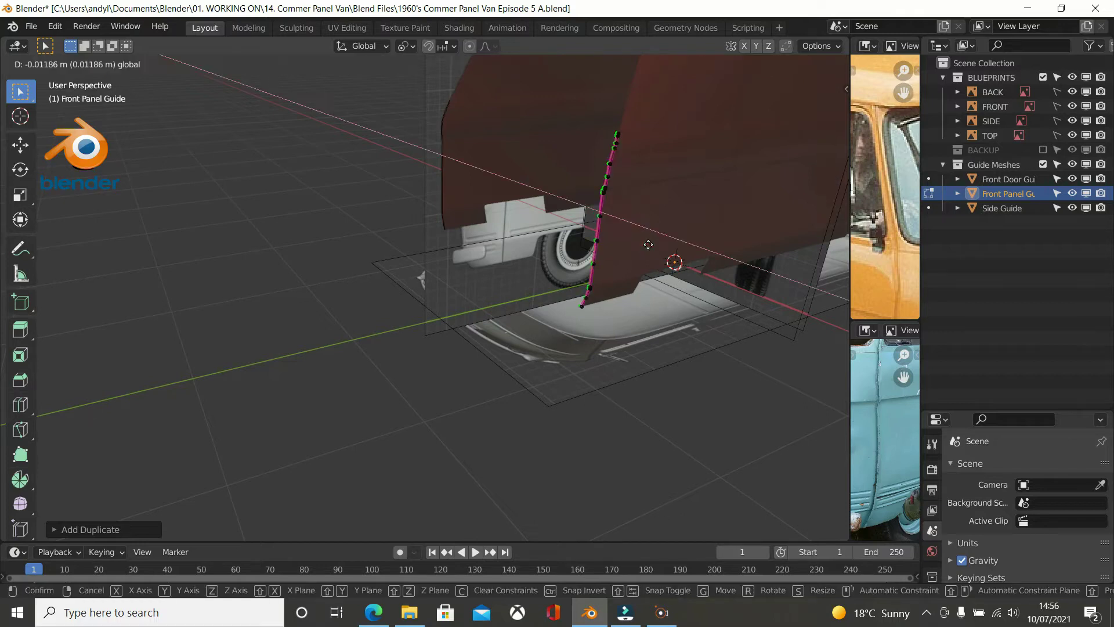
left_click(538, 219)
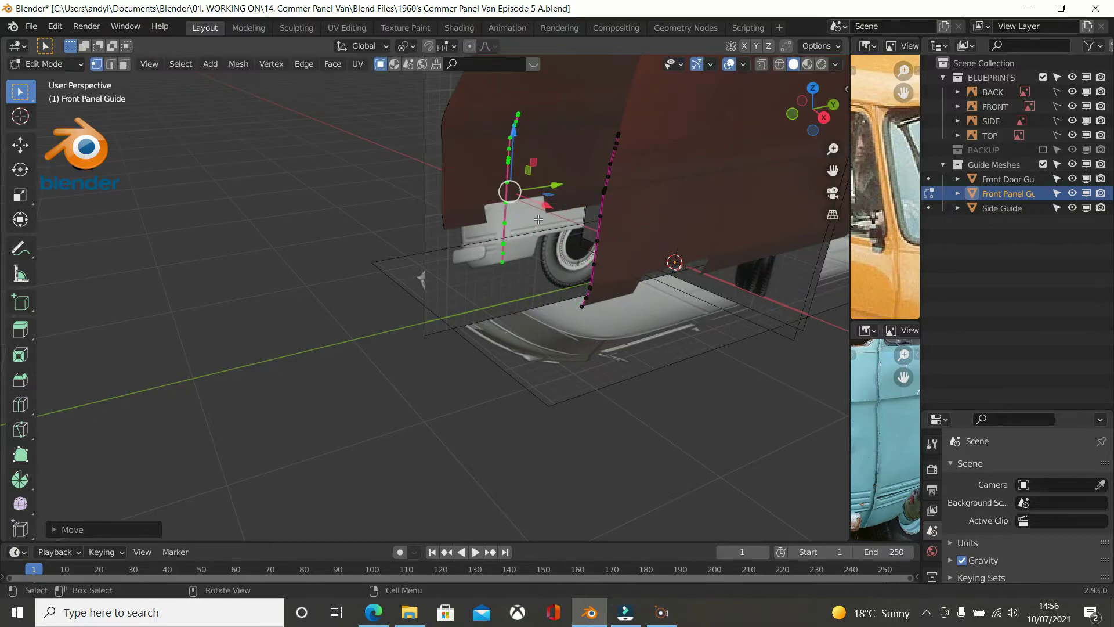
Move the duplicated centre edge forward along Y to the van's nose on the top blueprint.
key("KP_7")
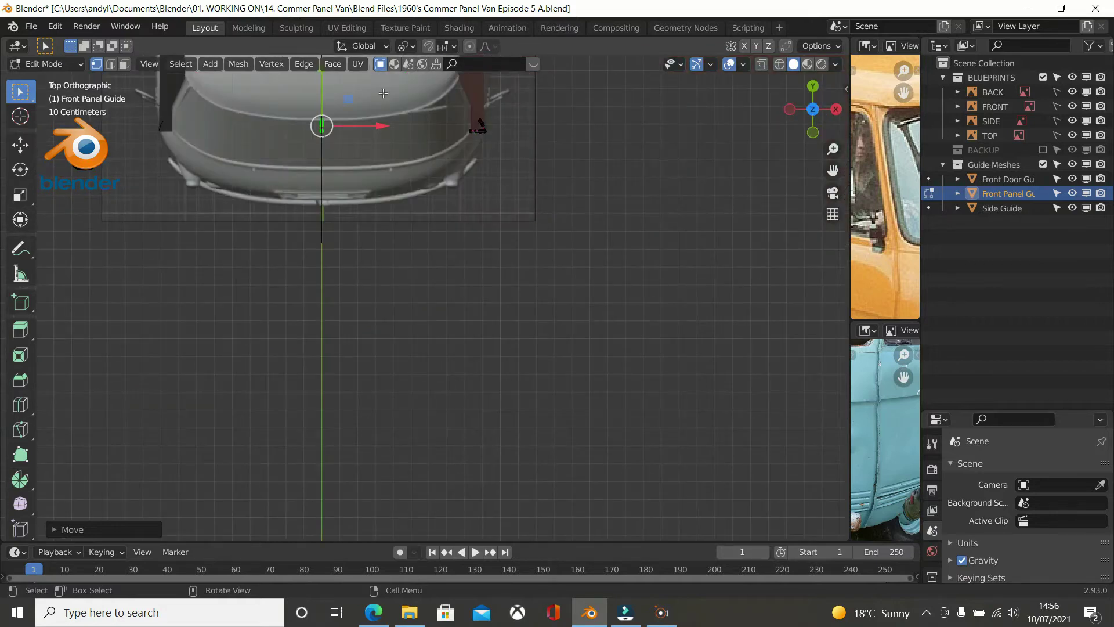
scroll(325, 129, "up", 4)
middle_click_drag(319, 91, 547, 281, "shift")
left_click_drag(479, 138, 490, 275)
middle_click_drag(490, 276, 428, 254)
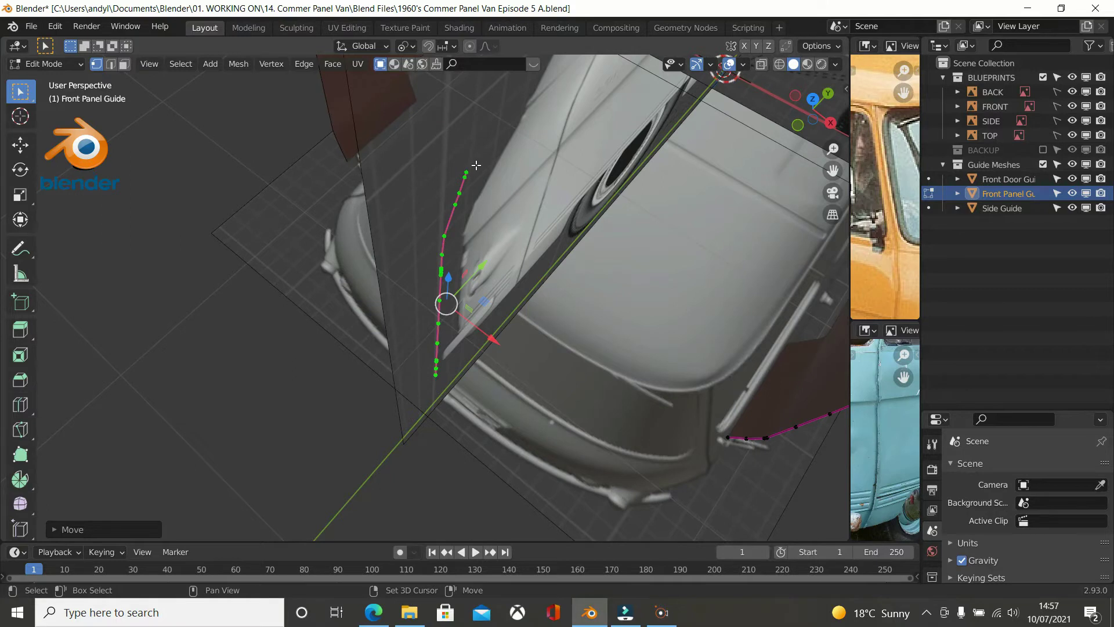
Make the centre edge's top vertex active and move the whole edge about 0.16 m back along Y to the windscreen base on the top blueprint.
left_click(473, 165, "shift")
left_click(466, 171, "shift")
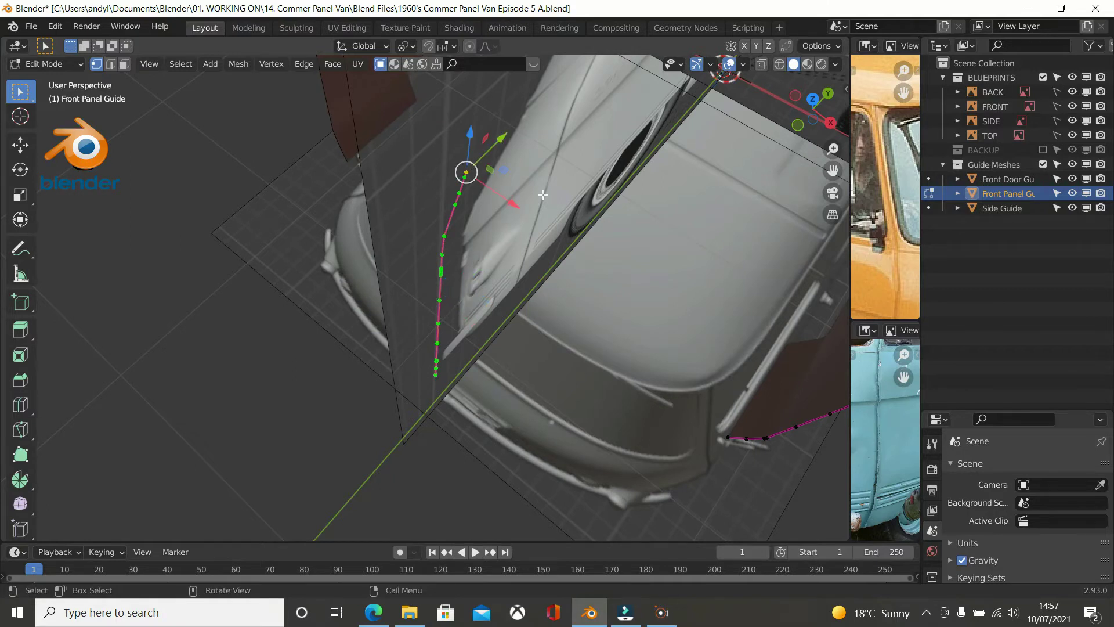
key("KP_7")
scroll(542, 194, "up", 2)
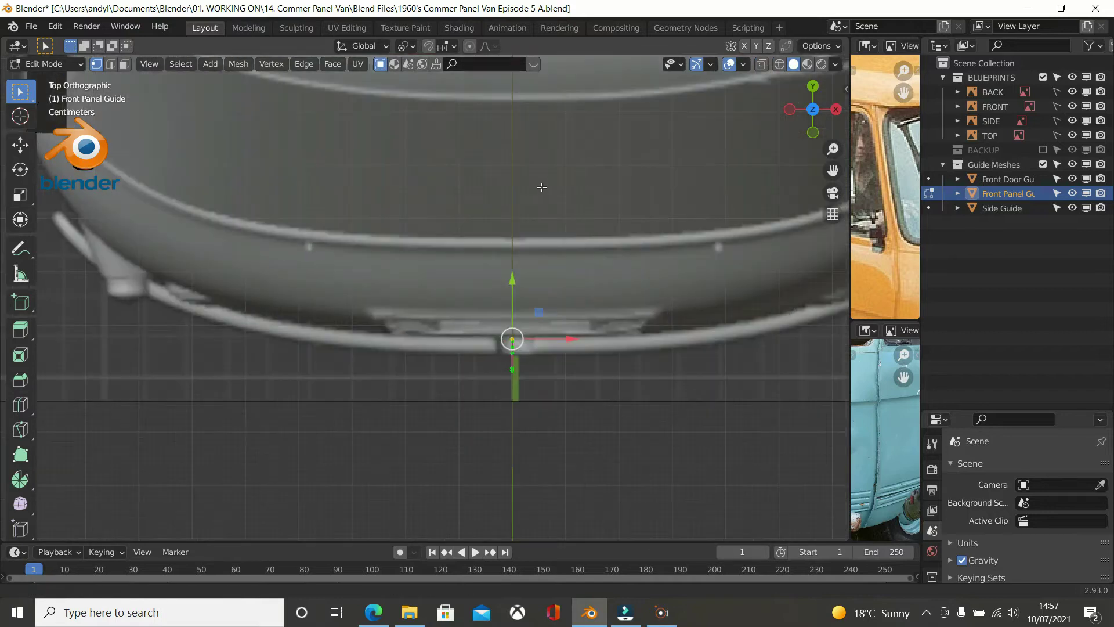
scroll(417, 130, "up", 2)
middle_click_drag(417, 130, 279, 154, "shift")
scroll(252, 257, "down", 1)
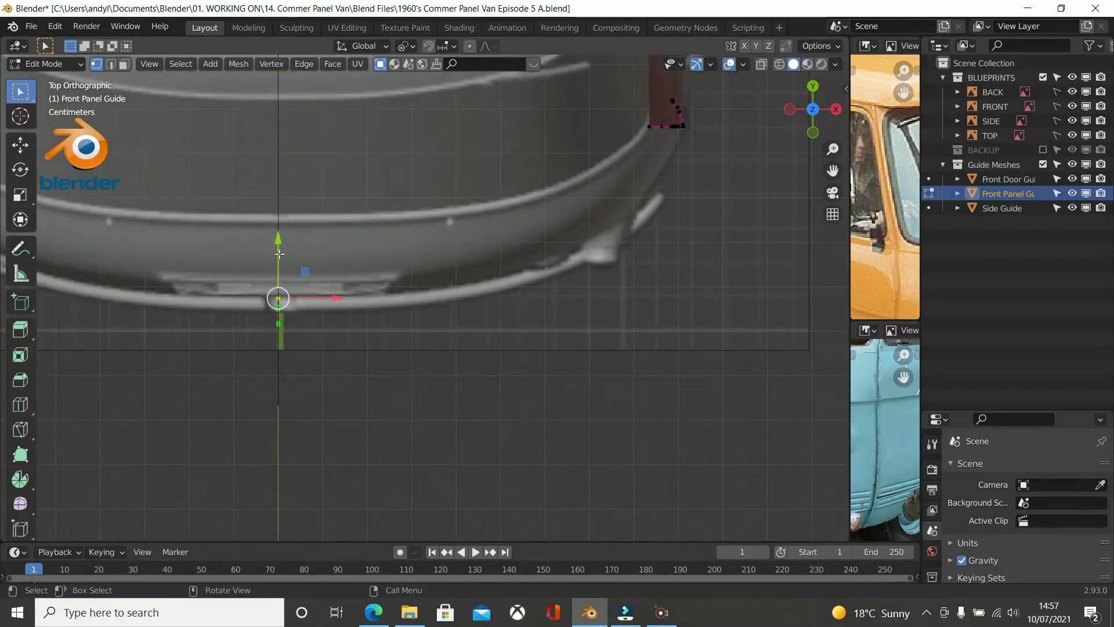
key("e")
key("y")
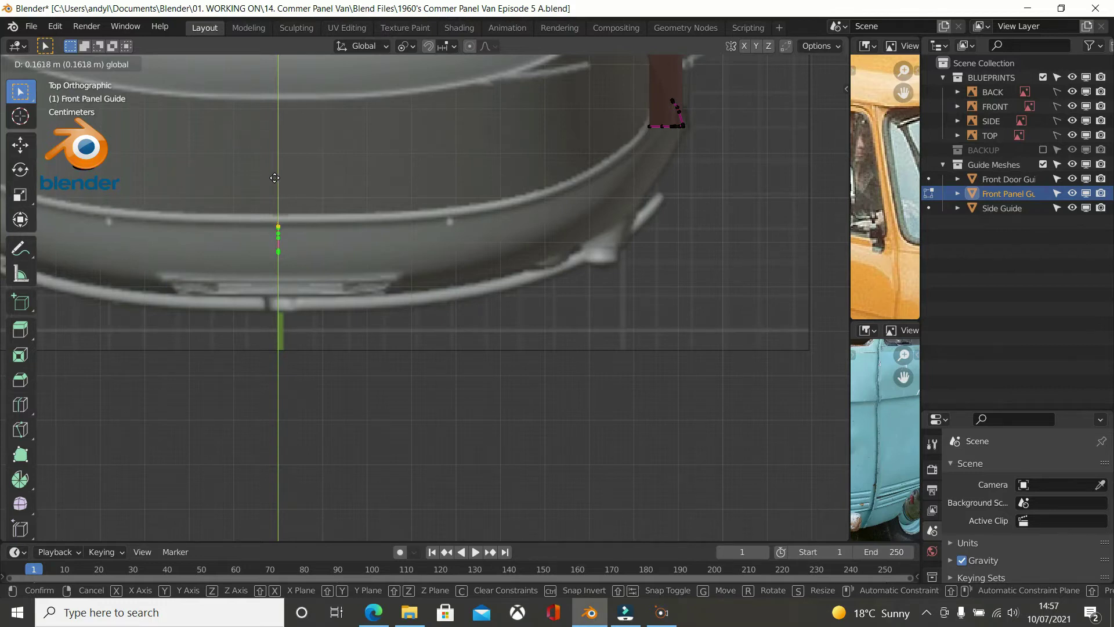
left_click(276, 177)
middle_click_drag(299, 194, 197, 119)
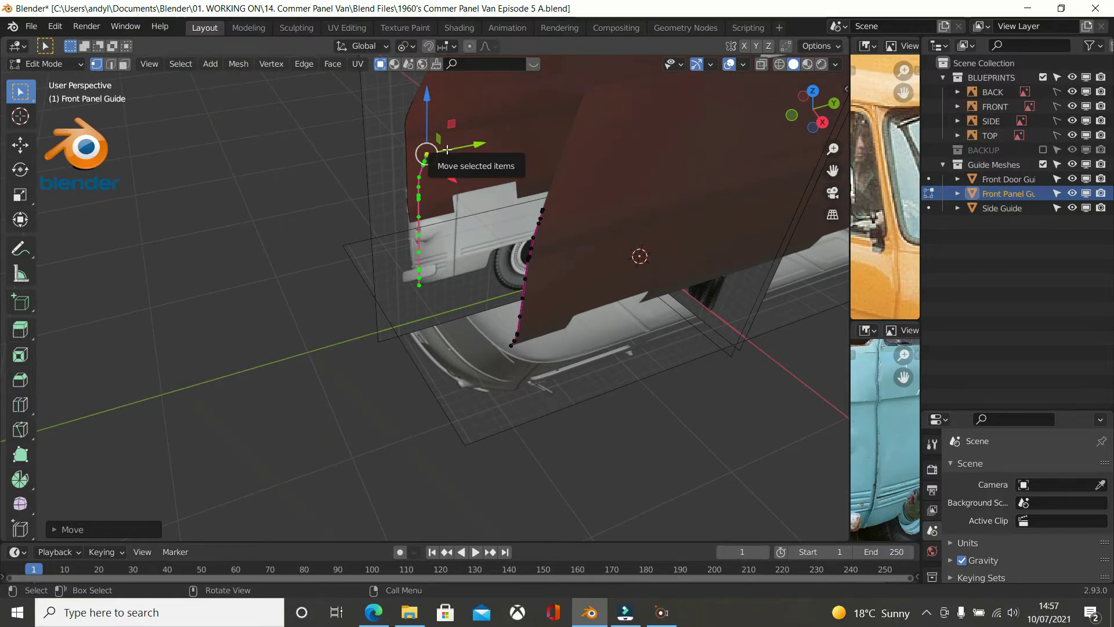
Move the centre edge forward along Y to line up with the van's front face on the side blueprint.
key("KP_3")
scroll(454, 203, "up", 3)
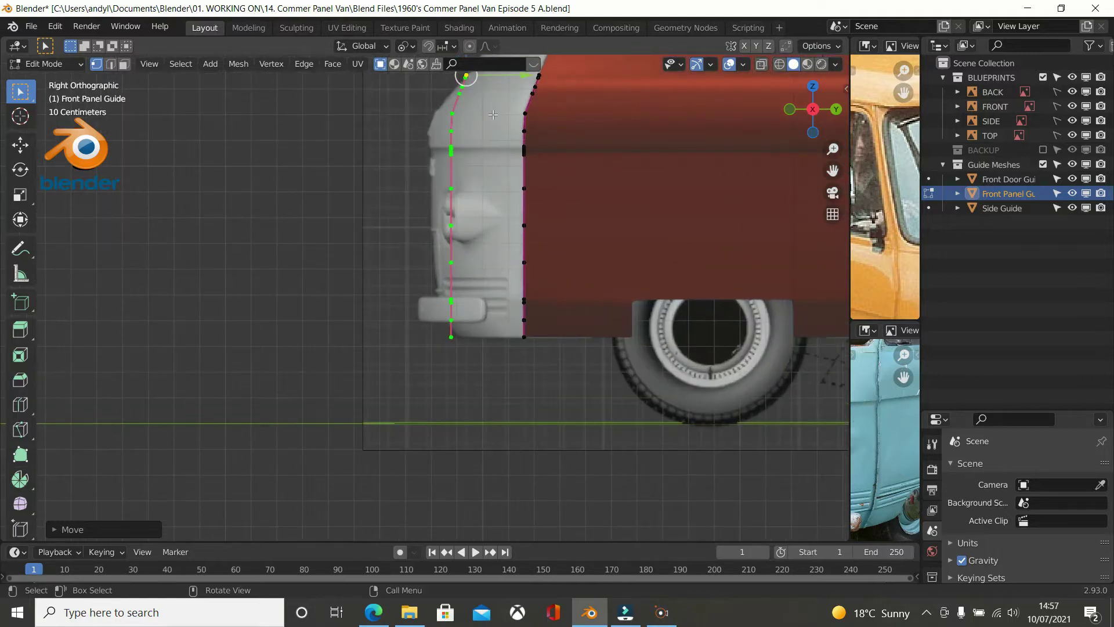
left_click_drag(526, 72, 501, 69)
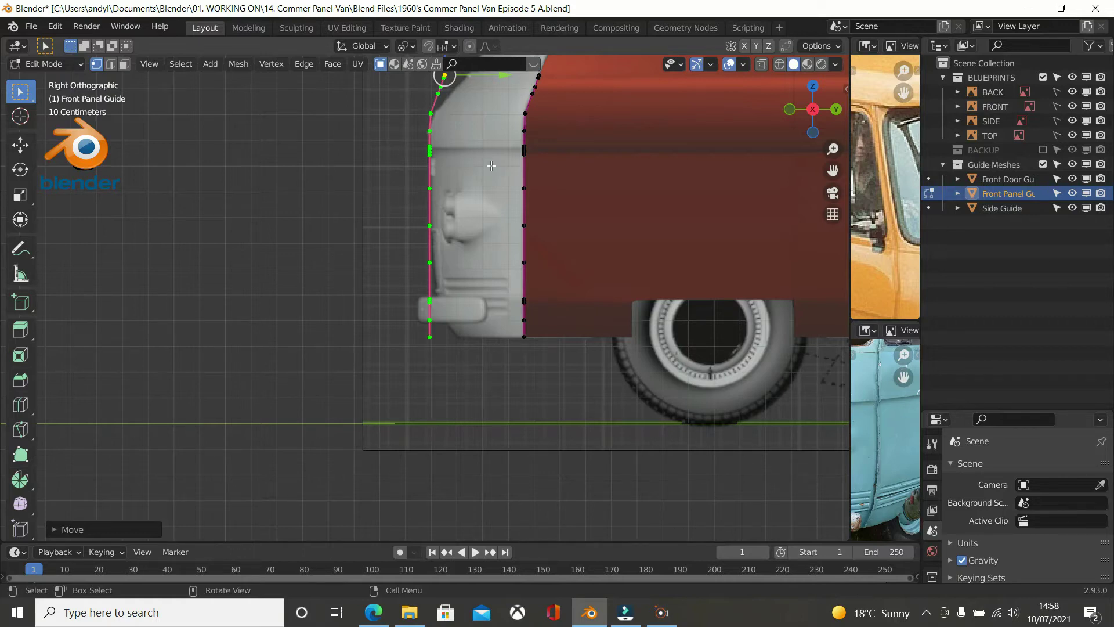
Select the centre edge's upper vertices from the bend to the top and move them about 0.013 m back along Y.
middle_click_drag(476, 121, 477, 202, "shift")
scroll(476, 200, "up", 2)
middle_click_drag(467, 159, 439, 278, "shift")
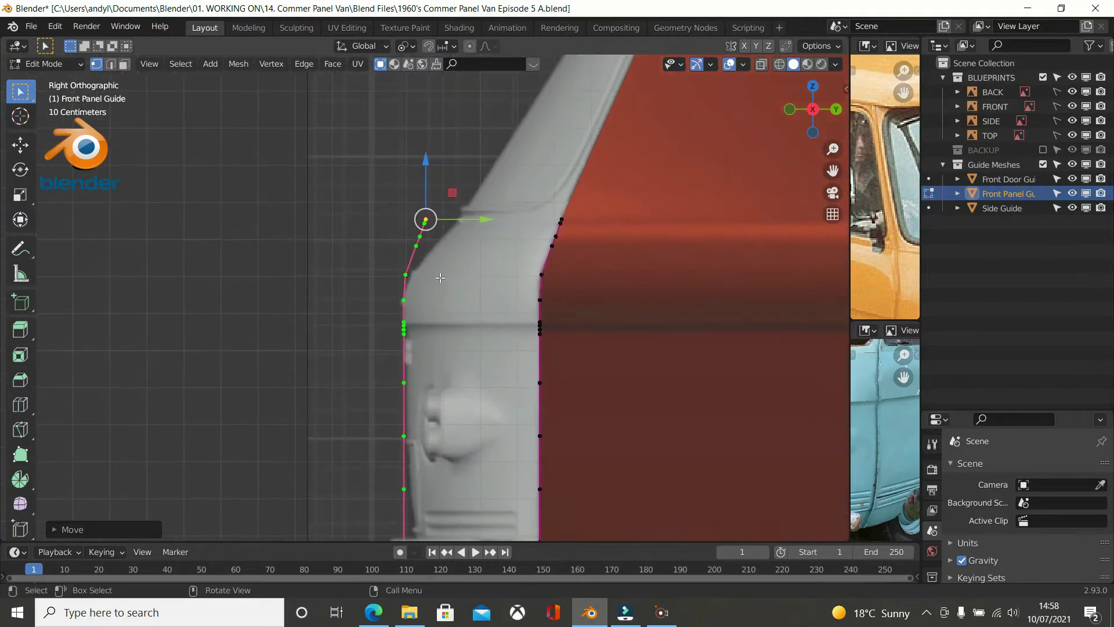
left_click(406, 274)
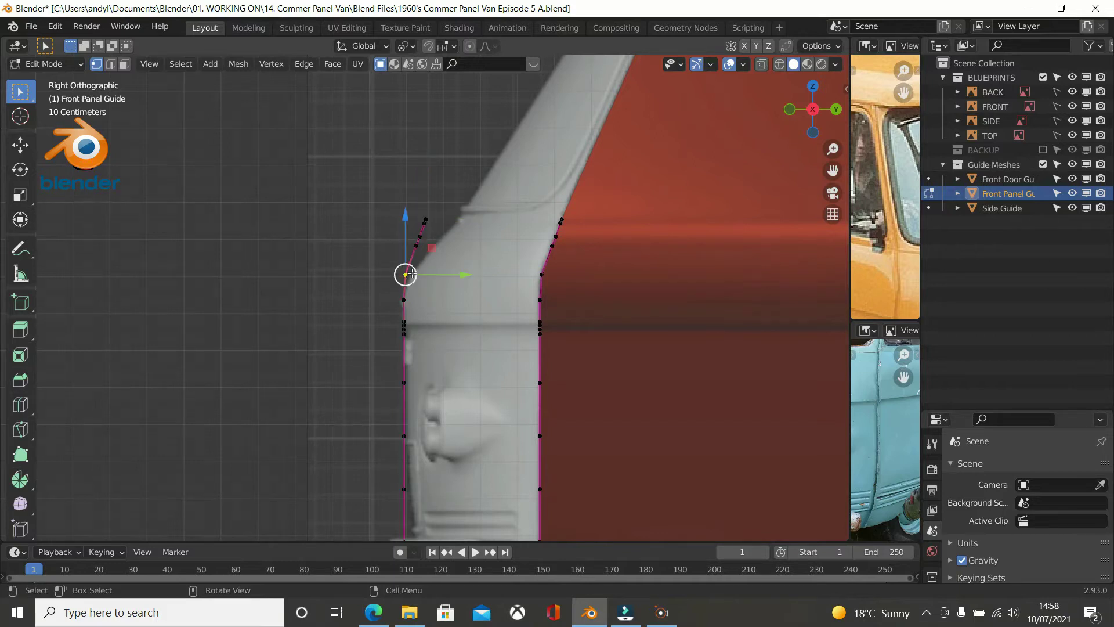
left_click(426, 214, "ctrl")
left_click_drag(465, 220, 471, 237)
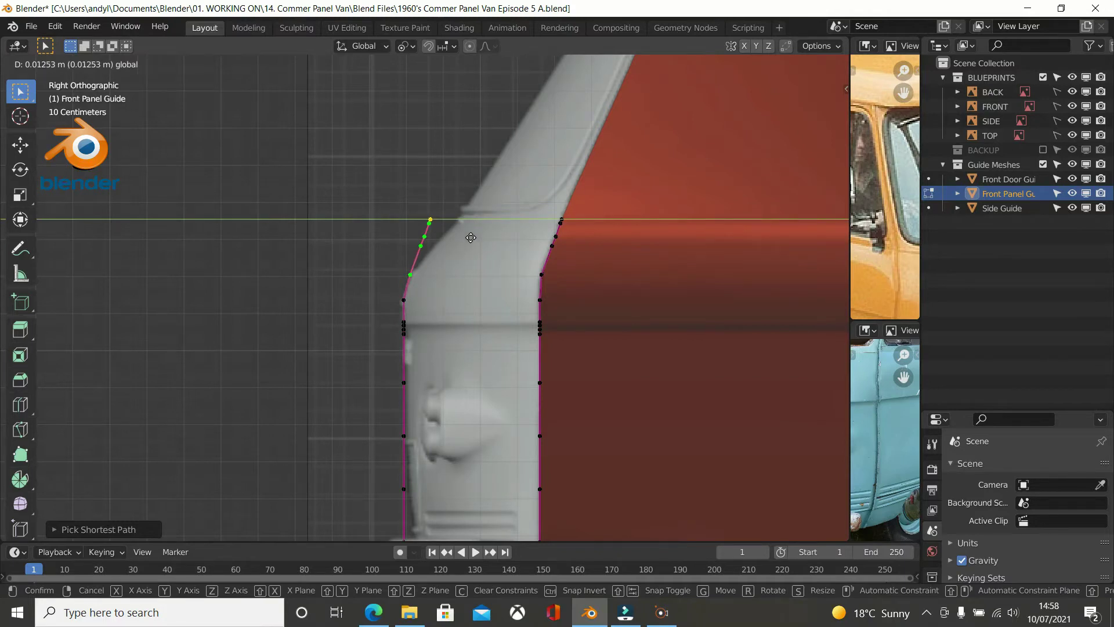
left_click_drag(470, 238, 471, 238)
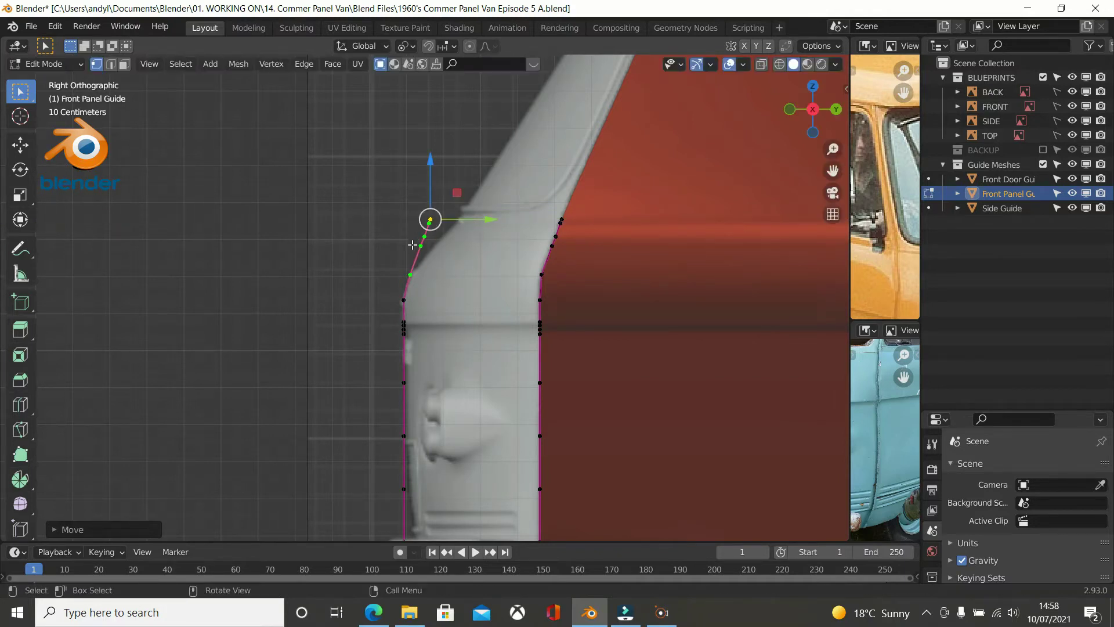
Deselect the vertex at the bend and move the remaining upper vertices back along Y towards the blueprint's sloping nose outline.
key("b")
middle_click_drag(365, 265, 464, 317)
scroll(487, 225, "up", 1)
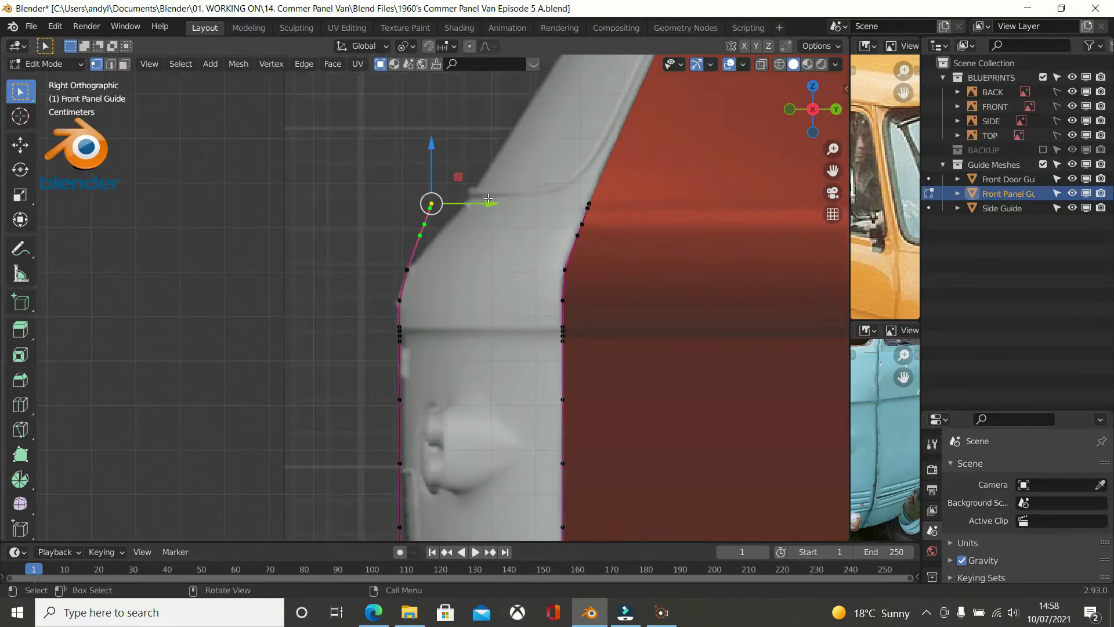
left_click_drag(487, 204, 503, 219)
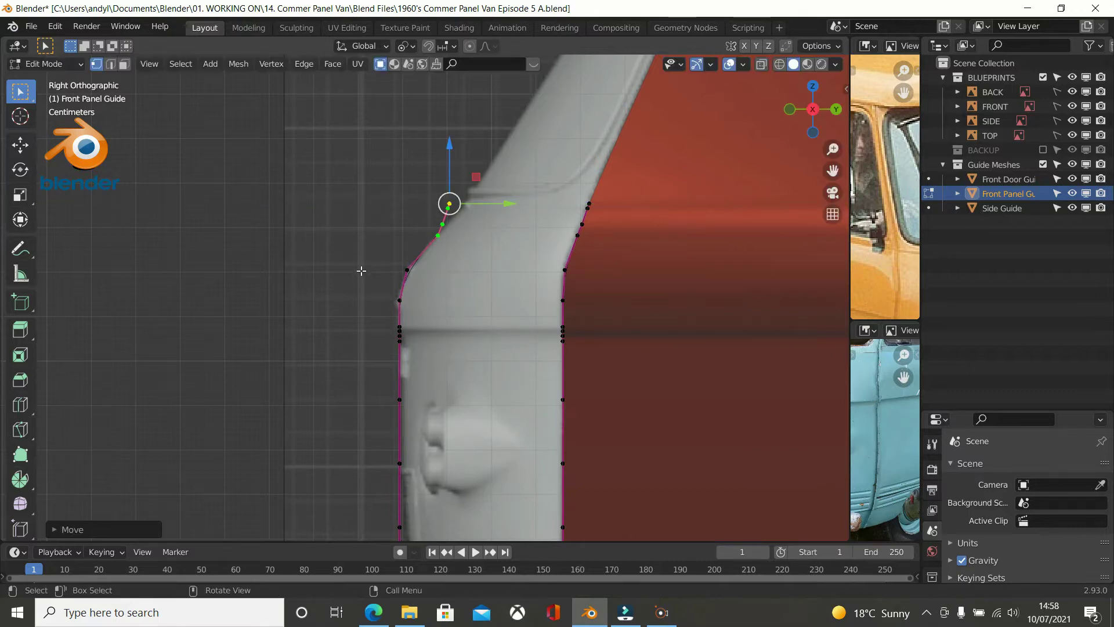
Deselect the centre edge's lowest selected vertex in turn and move the remaining upper vertices back along Y onto the blueprint's sloping nose outline.
left_click(438, 235, "shift")
middle_click_drag(463, 252, 447, 323, "shift")
scroll(457, 304, "up", 3)
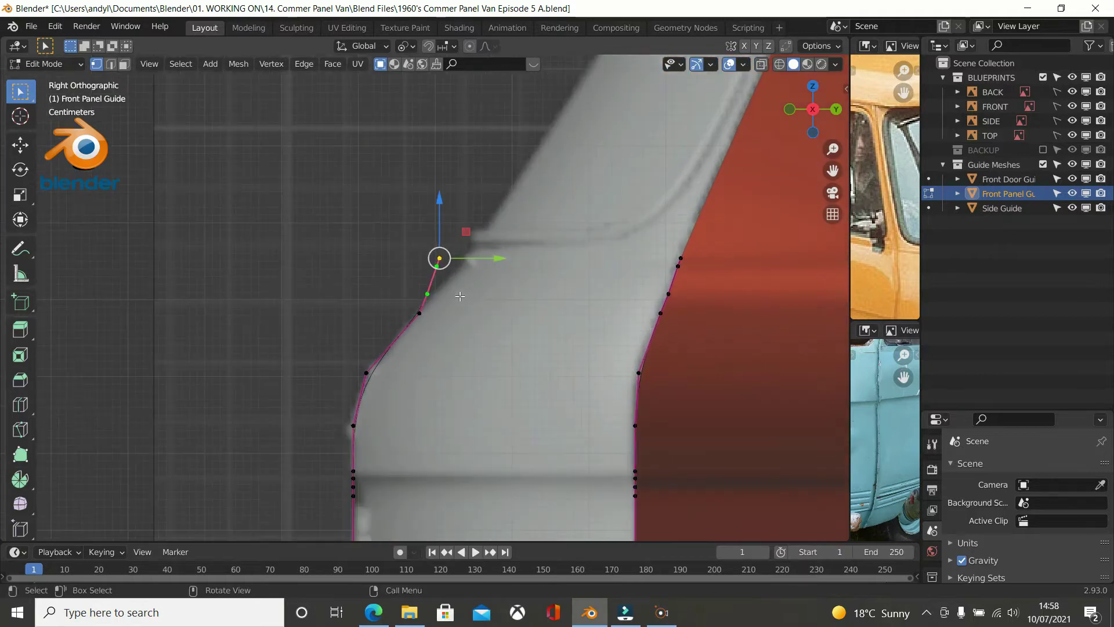
left_click_drag(490, 258, 500, 259)
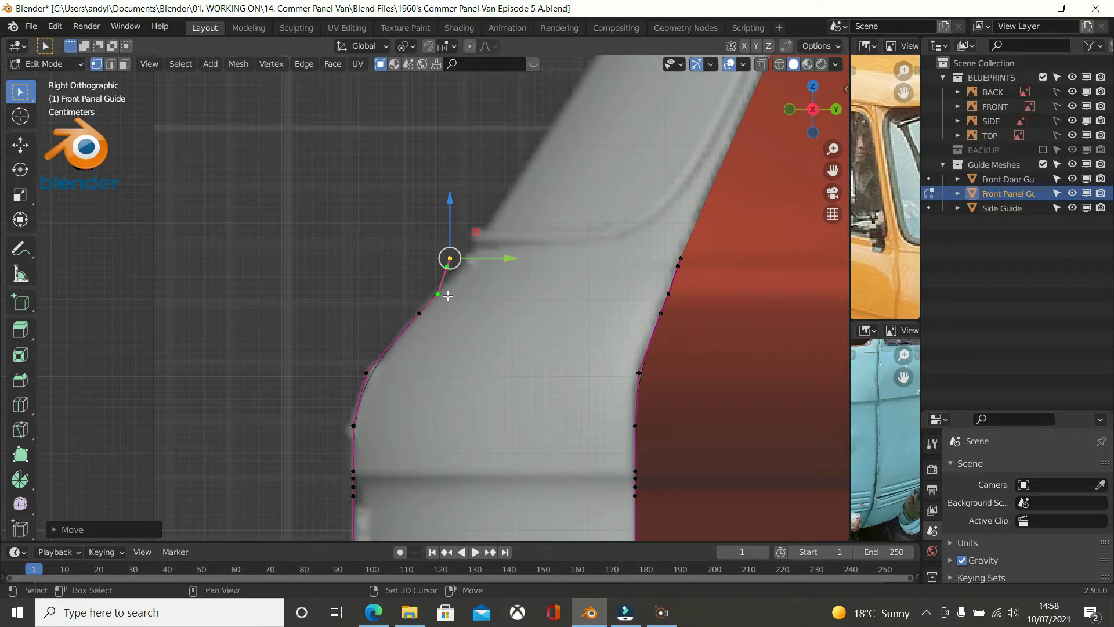
left_click(451, 295, "shift")
left_click_drag(496, 252, 502, 264)
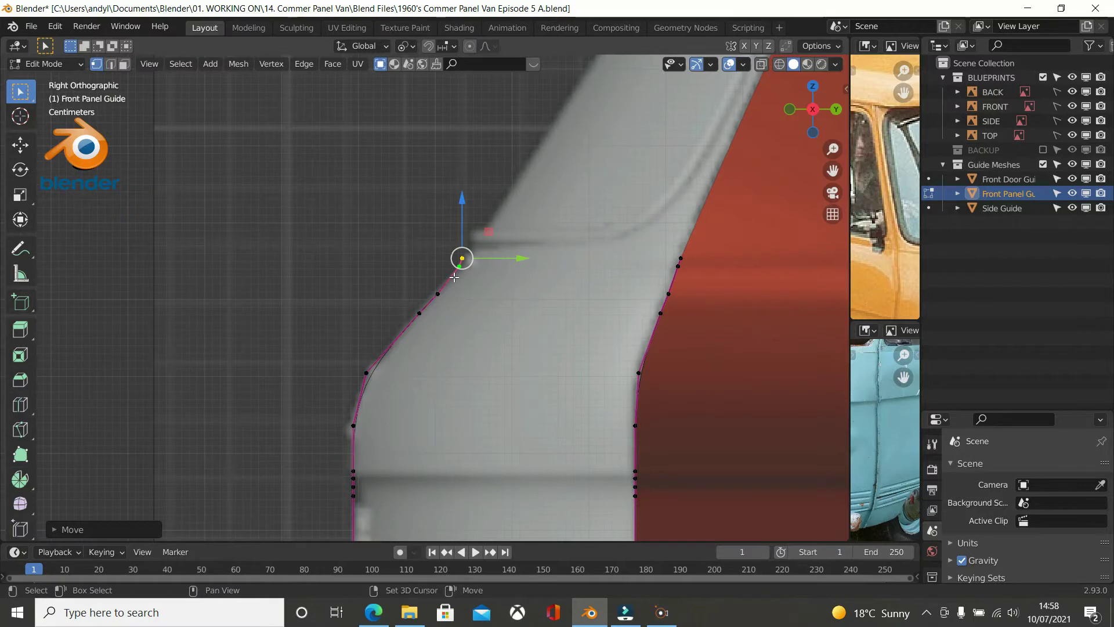
left_click(489, 264, "shift")
left_click_drag(492, 263, 496, 268)
Fine-tune the centre edge's top vertex and the third vertex from the top along Y to follow the nose slope closely.
scroll(495, 267, "down", 2)
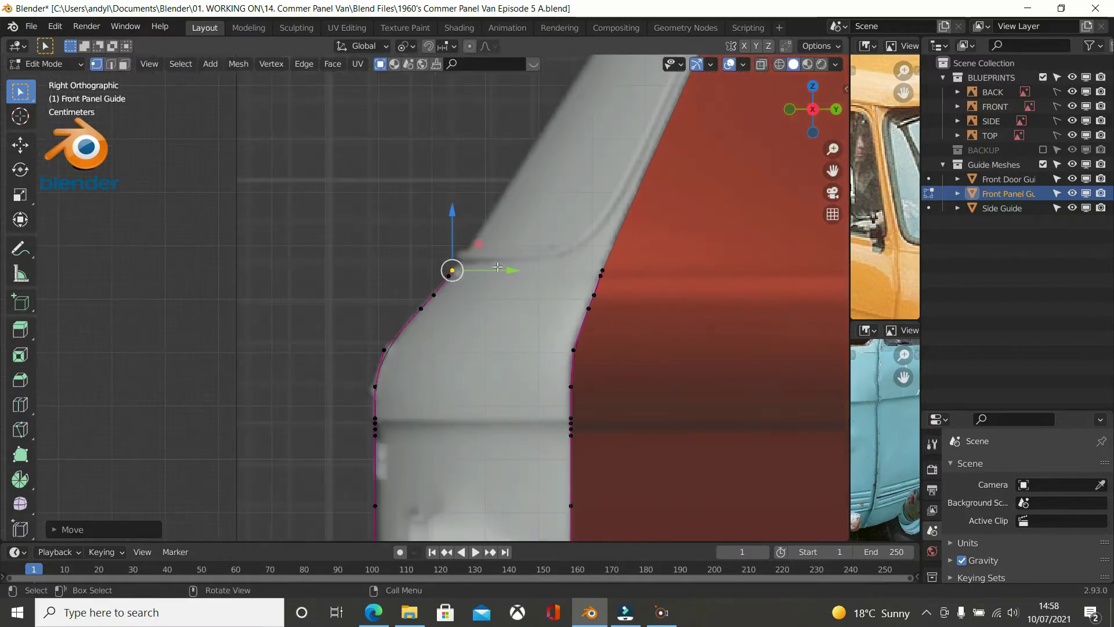
scroll(480, 254, "up", 2)
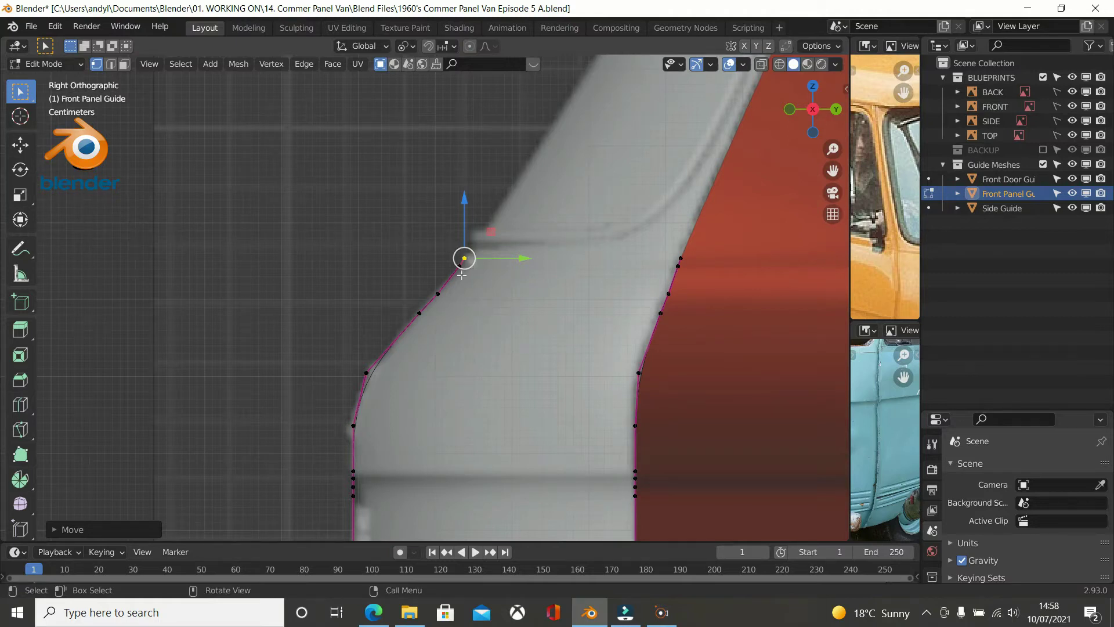
scroll(486, 288, "up", 2)
scroll(497, 280, "up", 1)
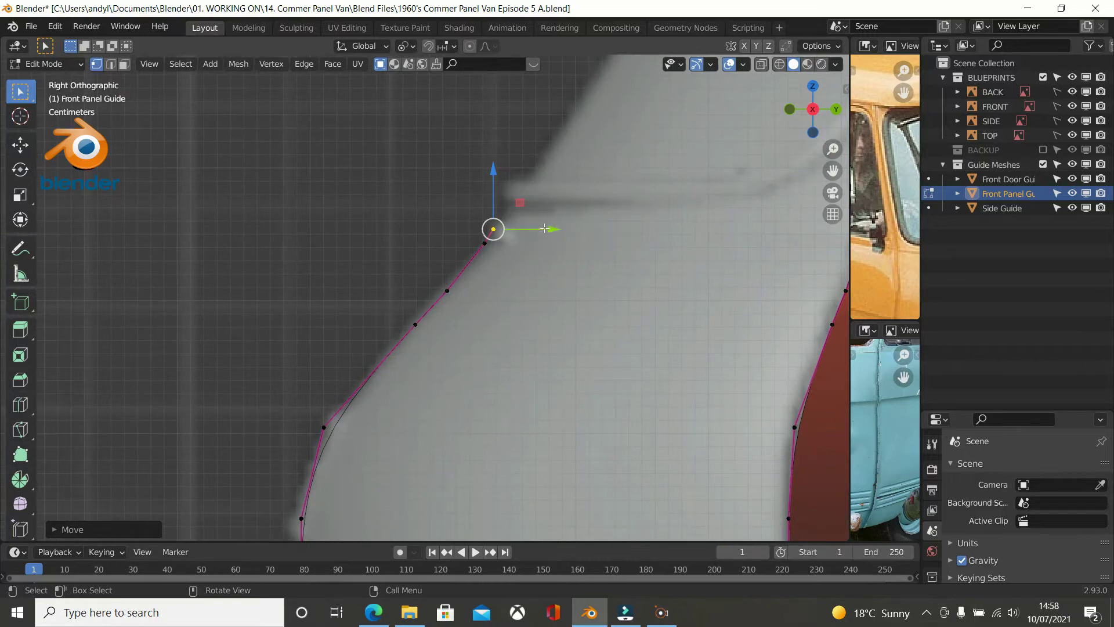
left_click_drag(544, 228, 537, 249)
left_click(484, 244)
left_click(446, 290)
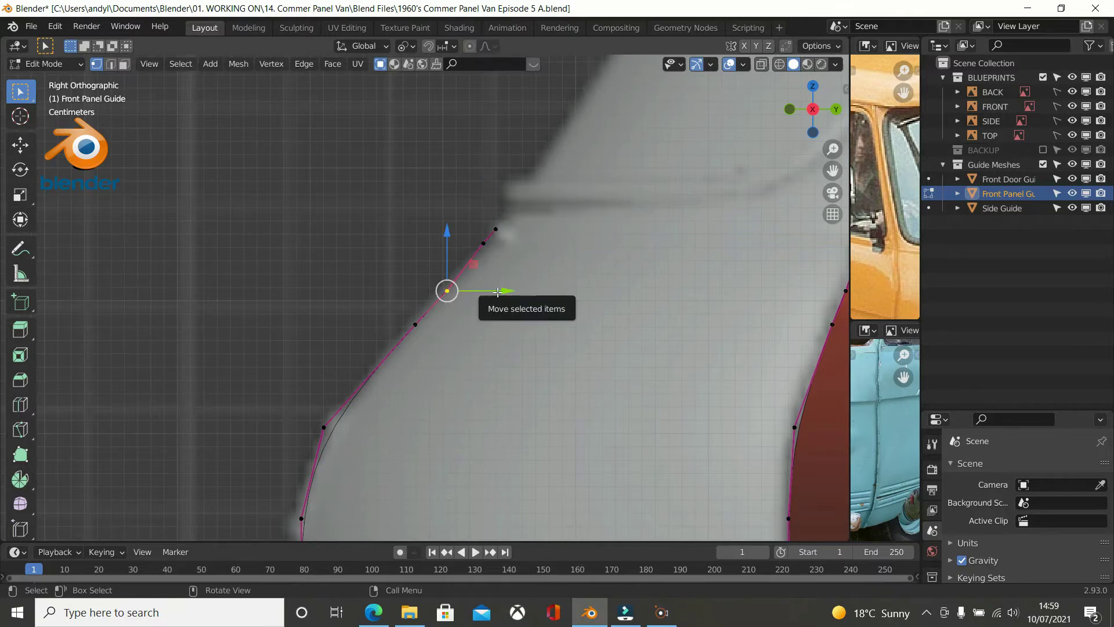
left_click_drag(497, 292, 488, 290)
left_click(416, 323)
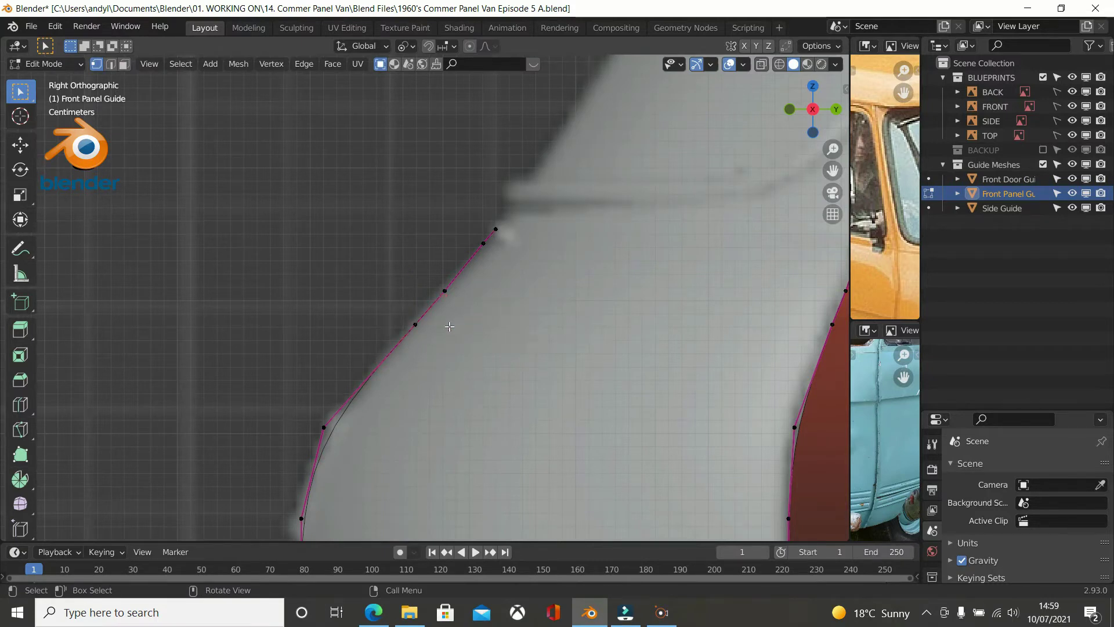
left_click(458, 297)
left_click(484, 286)
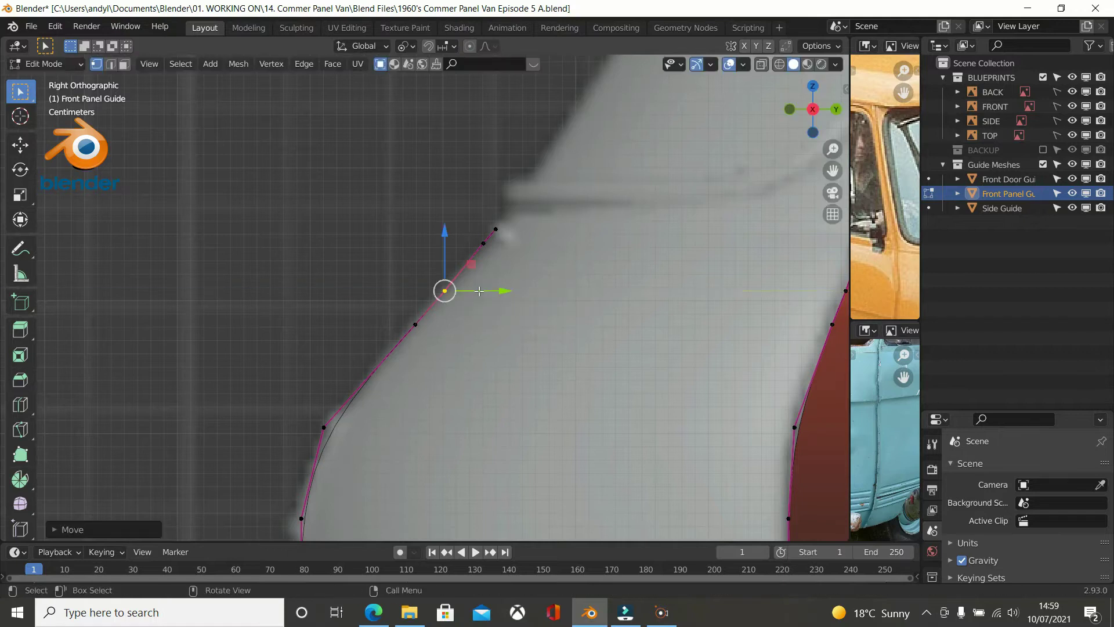
left_click(440, 321)
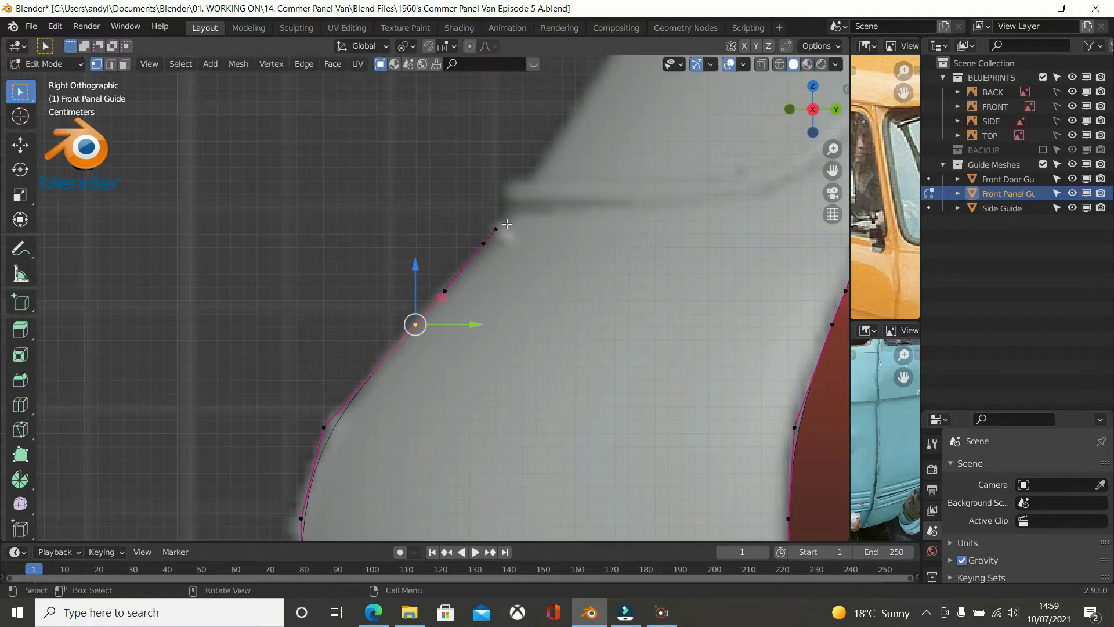
Move the top vertex about 0.015 m back and 0.019 m up to the windscreen base, and slide the vertex below it up the edge.
left_click(493, 232)
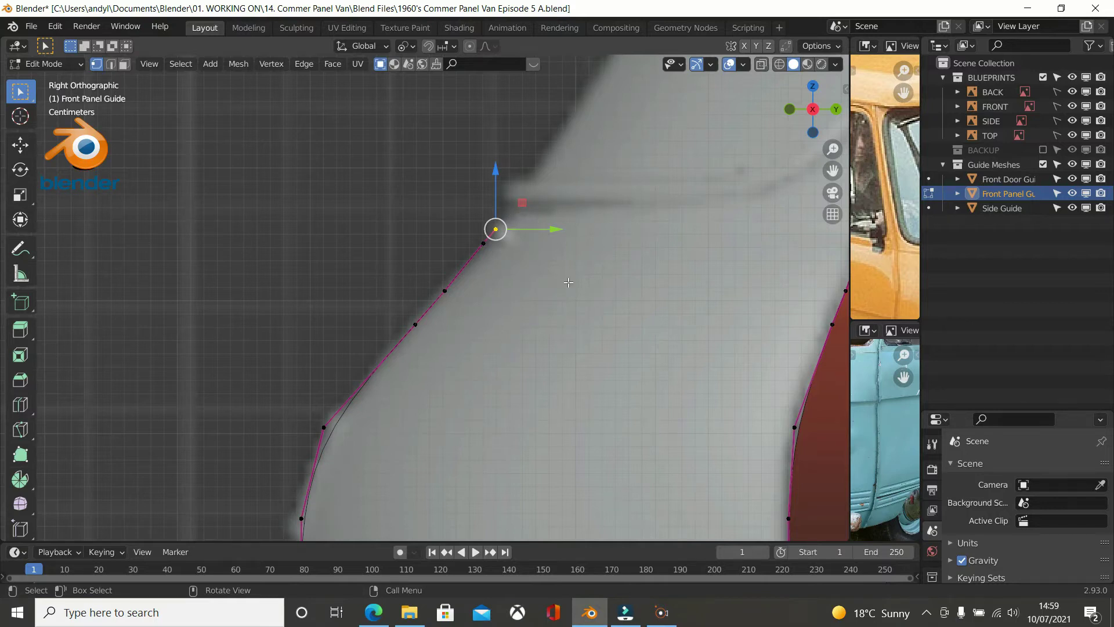
key("g")
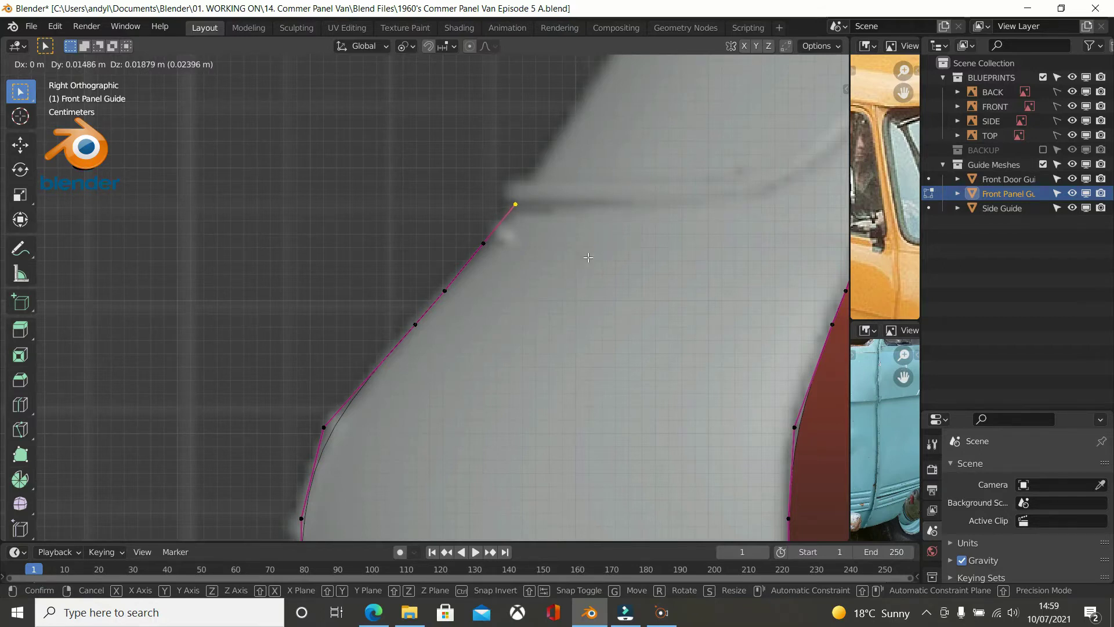
left_click(588, 258)
scroll(586, 266, "down", 3)
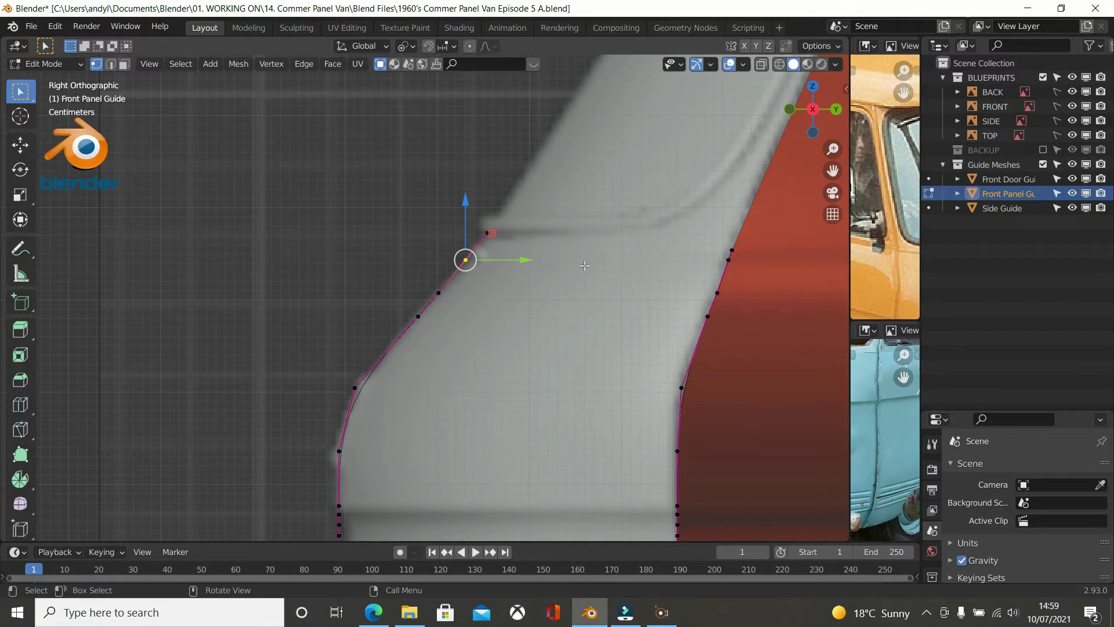
key("shift+v")
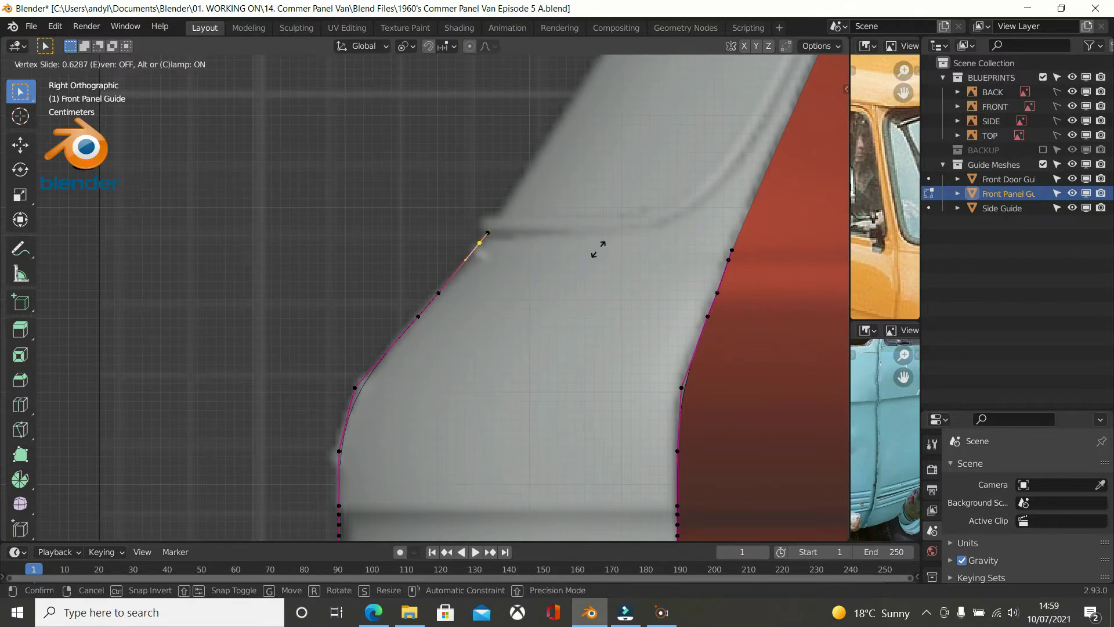
left_click(598, 249)
Select the centre edge's two vertices just below the body crease line and move them about 0.006 m back along Y.
scroll(593, 260, "down", 5)
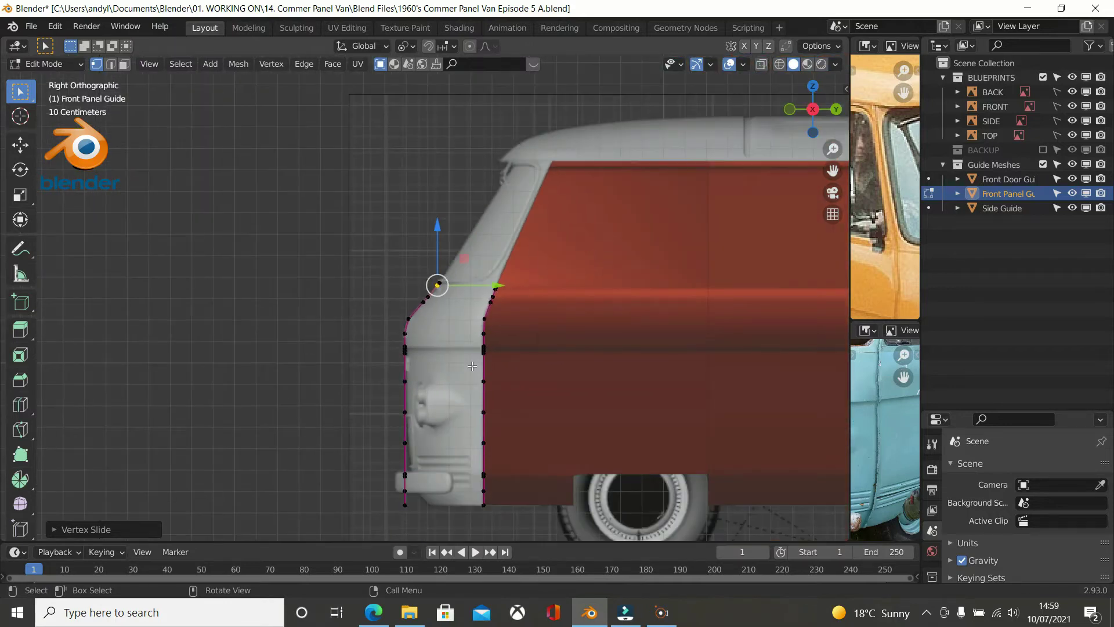
scroll(472, 365, "up", 5)
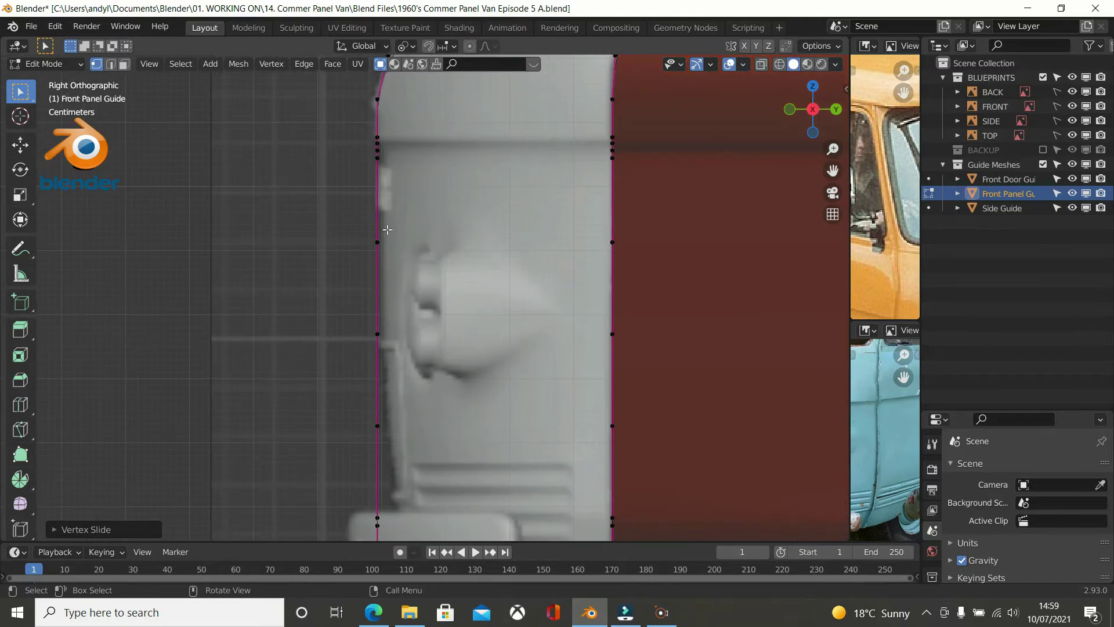
left_click(379, 144)
scroll(389, 163, "up", 2)
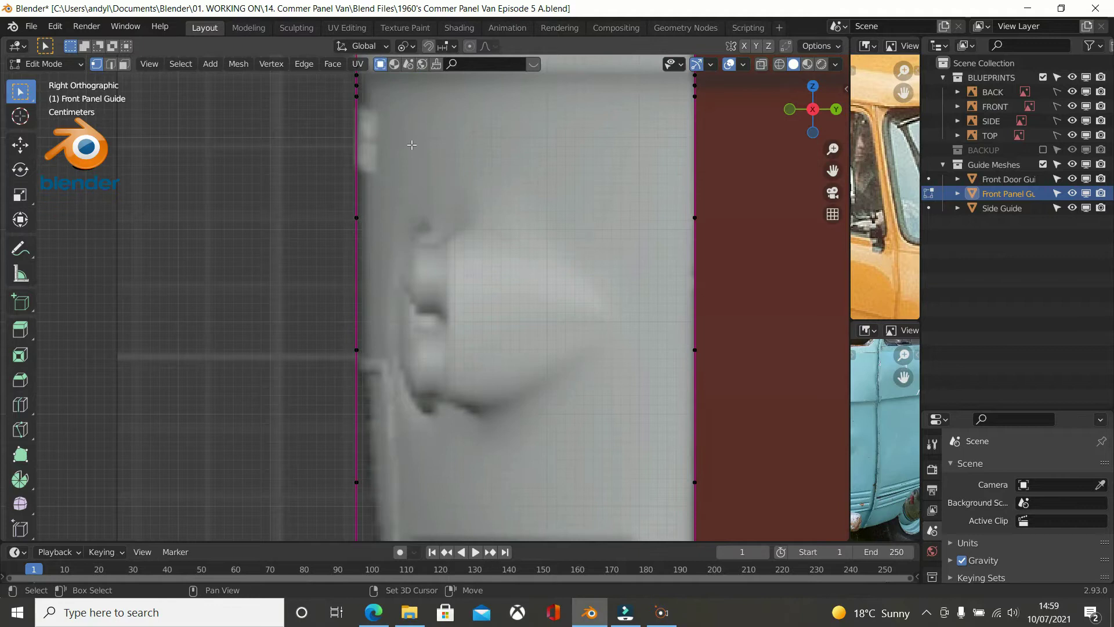
middle_click_drag(391, 123, 395, 182, "shift")
left_click(361, 145)
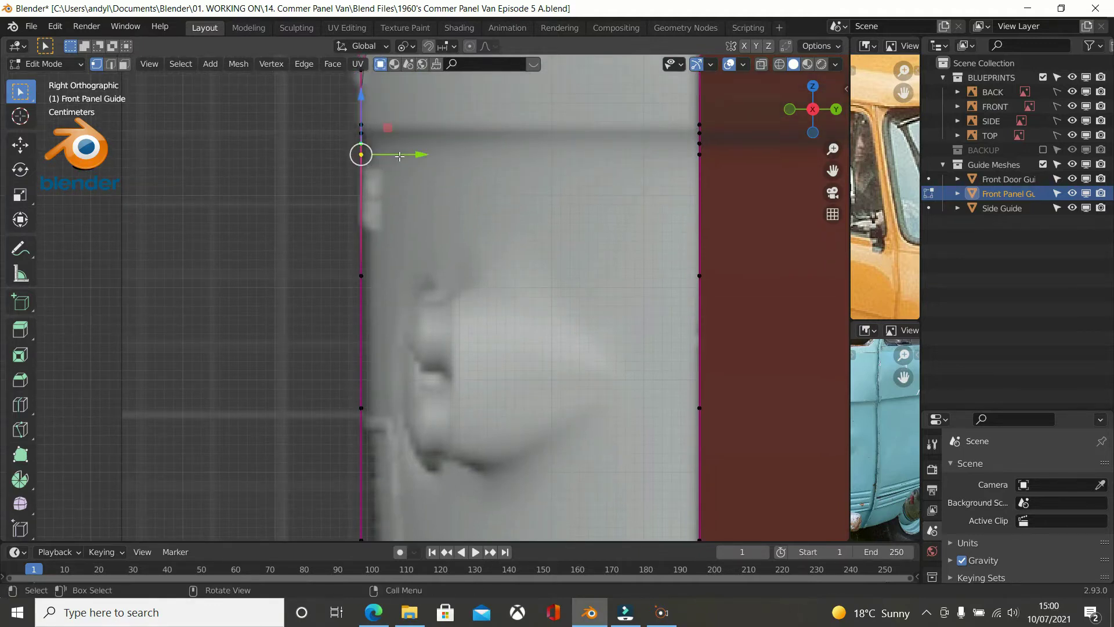
key("g")
key("y")
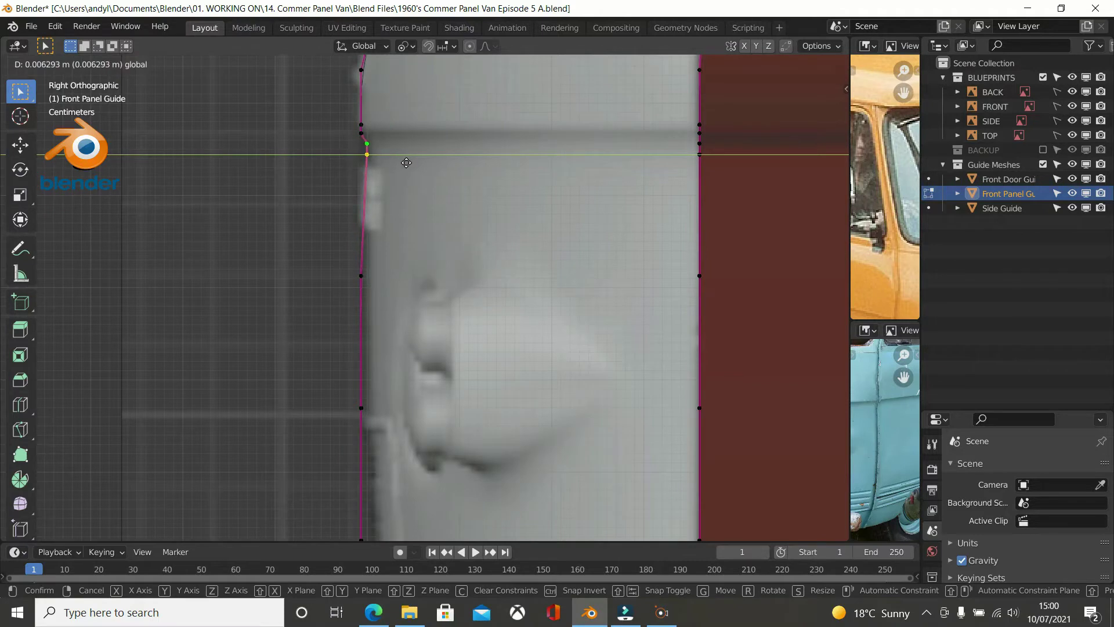
left_click(406, 163)
Move the vertex above the headlight back along Y and align the lower crease vertex with it on the van's front face.
left_click(368, 262)
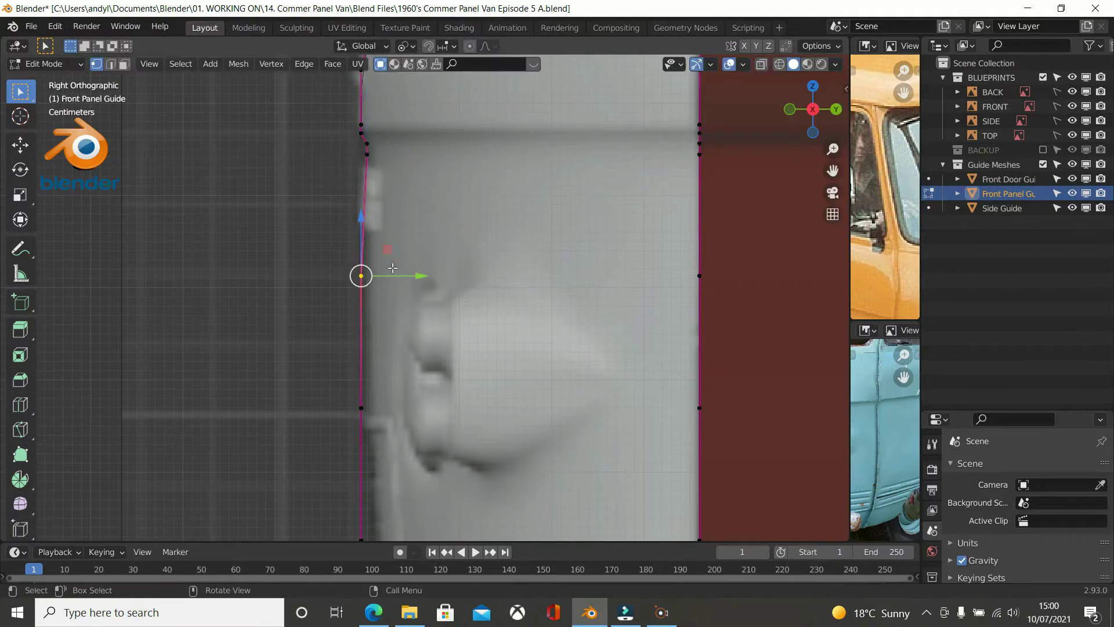
left_click(408, 282)
left_click(361, 276)
left_click_drag(401, 275, 411, 278)
left_click(368, 155)
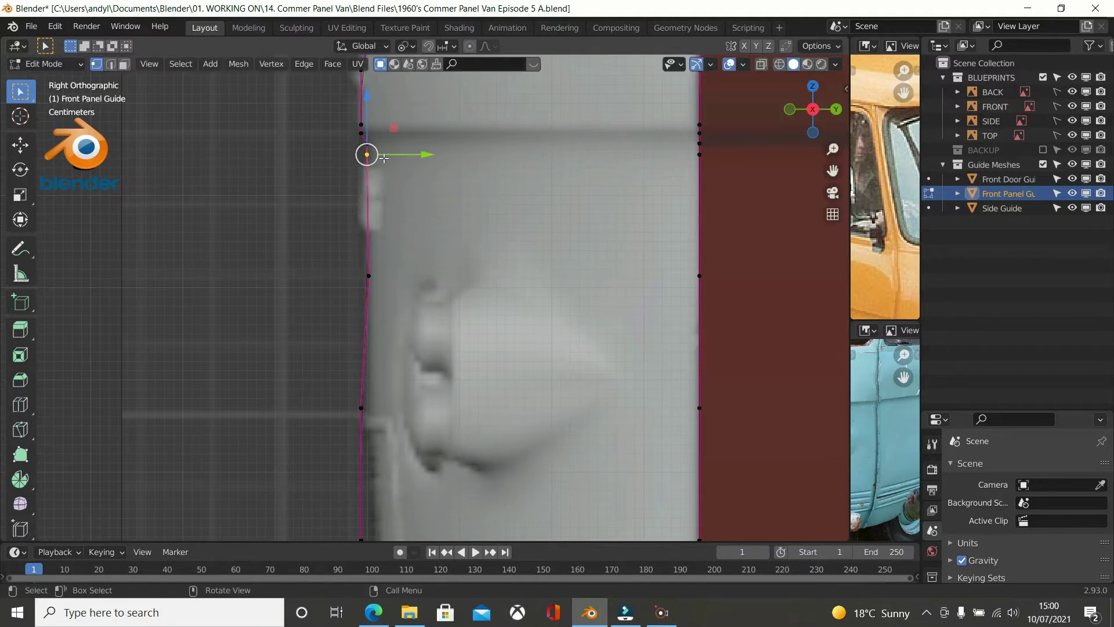
left_click_drag(401, 155, 403, 156)
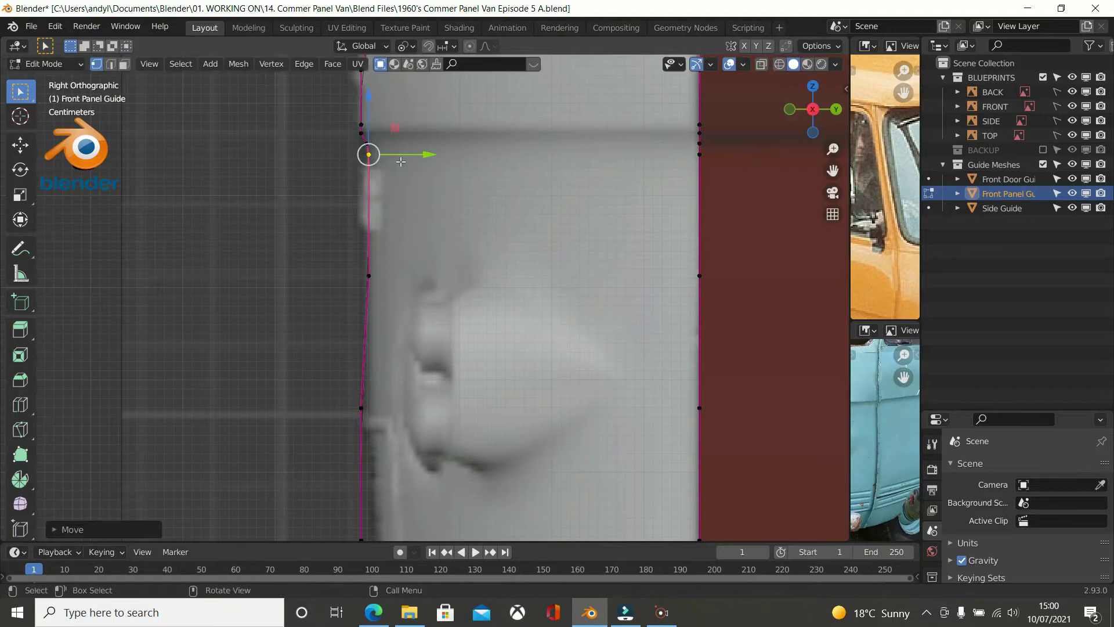
Move the vertex beside the headlight slightly back along Y and the next one down about 0.017 m back to follow the front face.
left_click(361, 408)
left_click_drag(394, 408, 401, 410)
left_click(401, 410)
middle_click_drag(368, 405, 337, 225, "shift")
left_click(331, 356)
left_click_drag(374, 357, 390, 362)
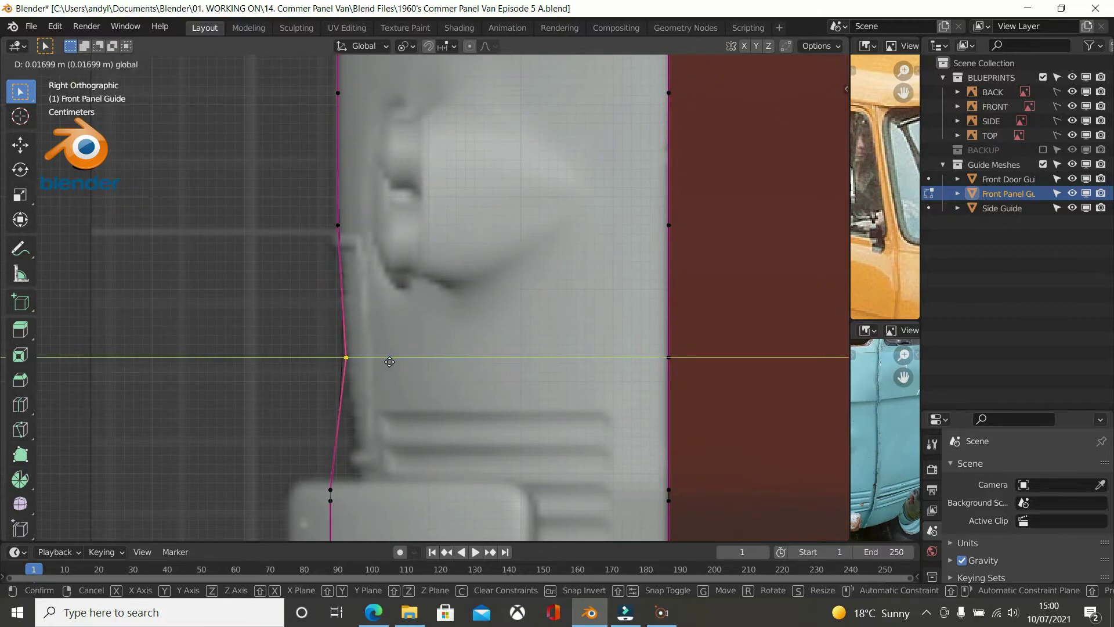
left_click(389, 361)
Move the centre edge's vertices from the bumper's upper edge to the bottom progressively back along Y to curve the lower front inward.
middle_click_drag(371, 360, 349, 198, "shift")
left_click(307, 327)
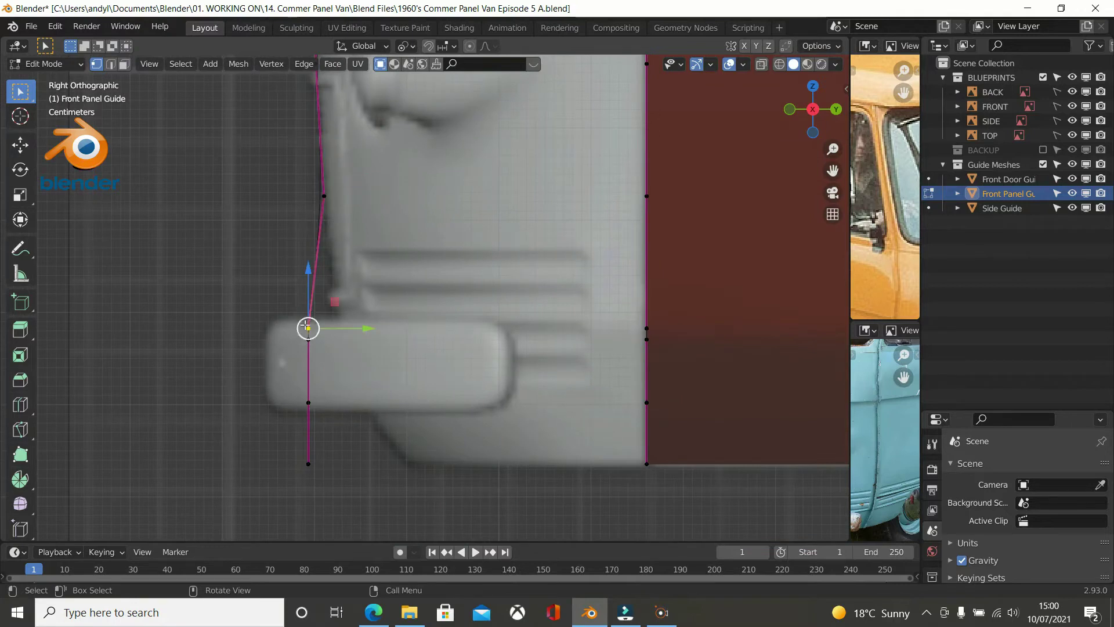
left_click(308, 340)
left_click_drag(363, 340, 384, 341)
left_click(316, 389)
left_click_drag(321, 400, 428, 393)
left_click(308, 461)
left_click_drag(354, 464, 447, 452)
Select both the door-side and centre edges of the front panel guide and set their mean crease to 0.
scroll(446, 452, "down", 4)
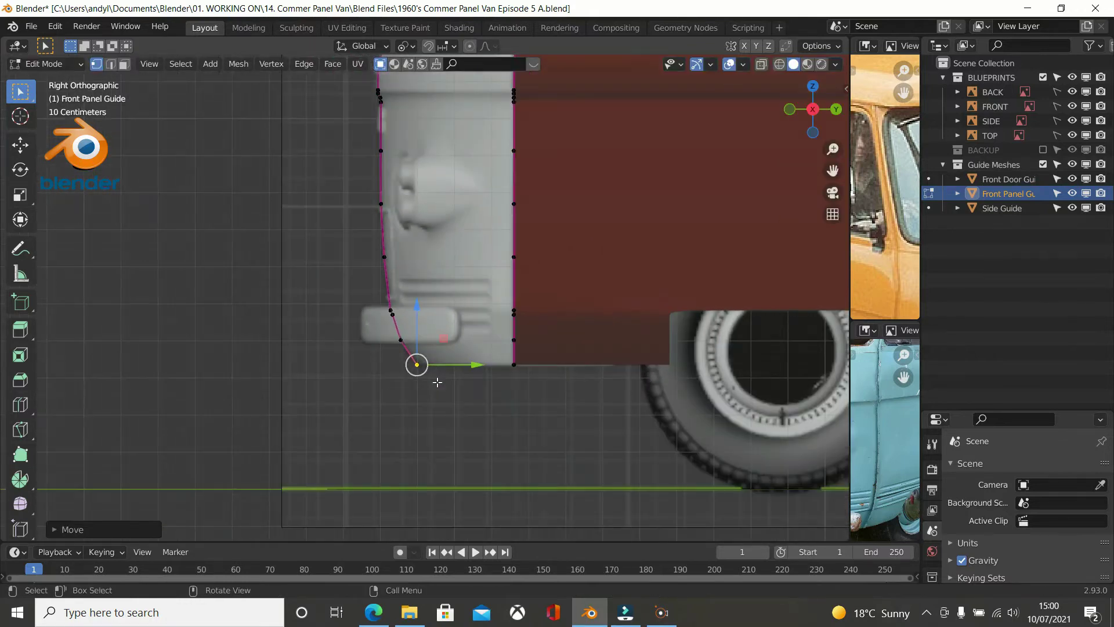
scroll(437, 327, "down", 3)
middle_click_drag(437, 327, 491, 262)
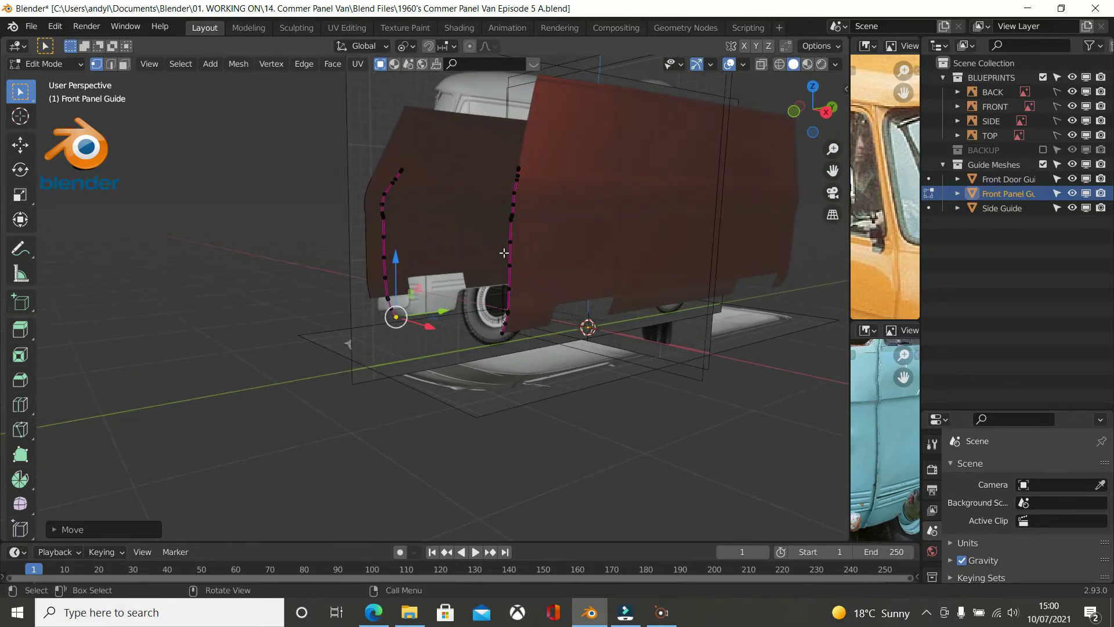
left_click(503, 253, "alt")
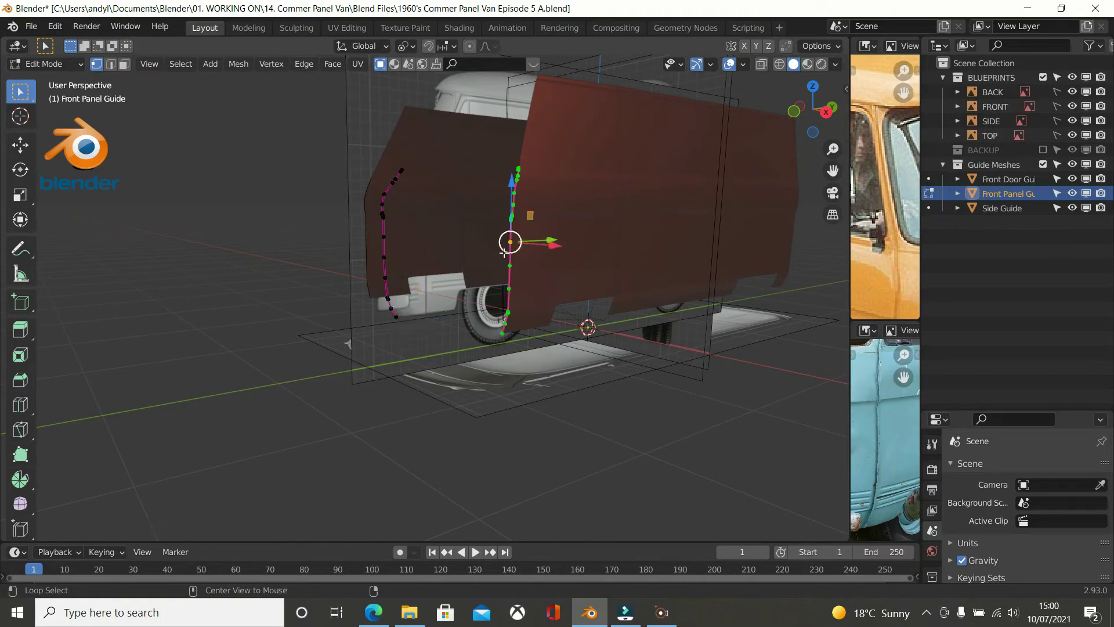
left_click(383, 248, "alt+shift")
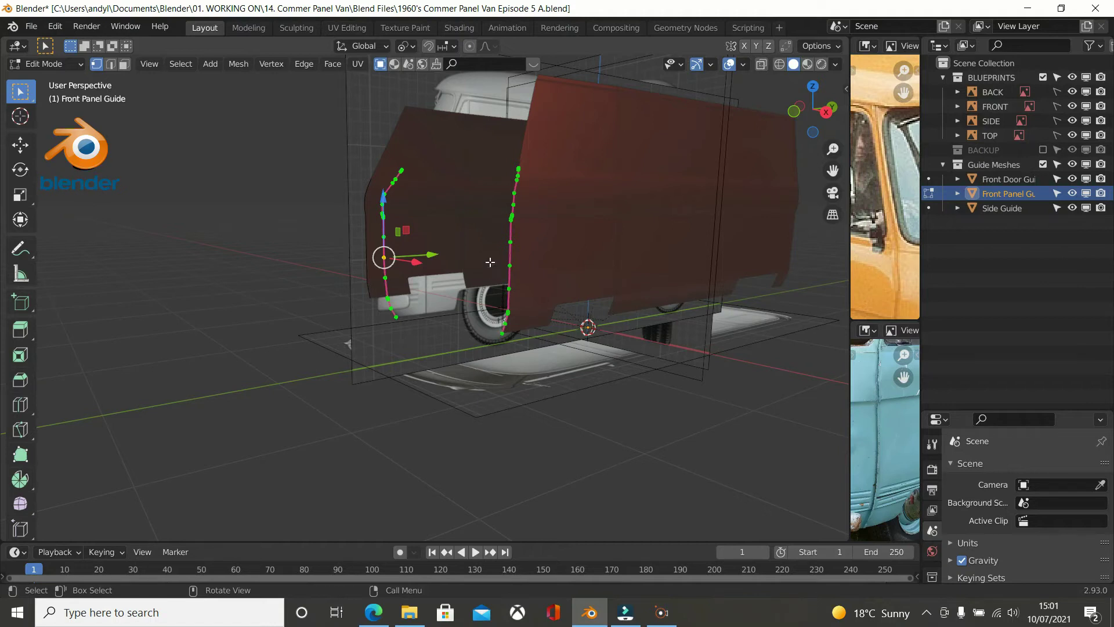
key("n")
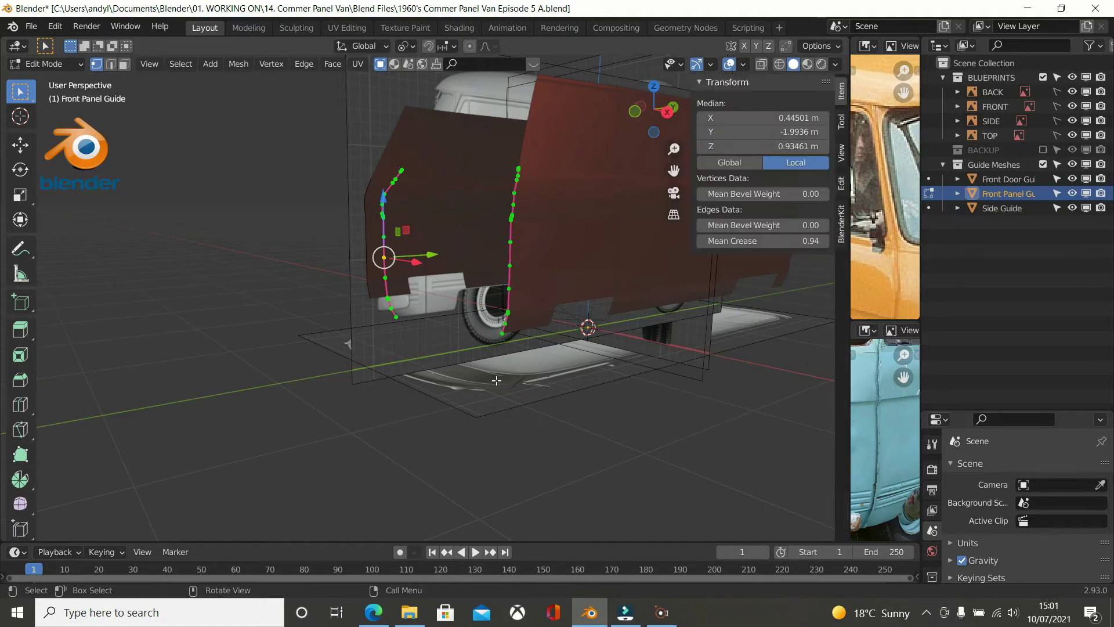
left_click(746, 241)
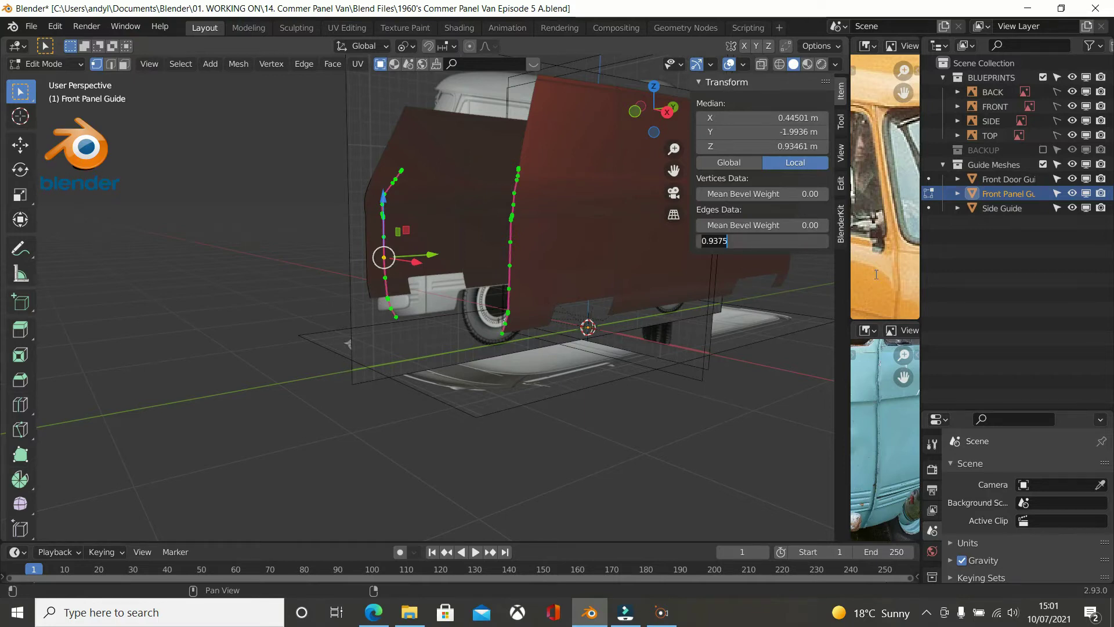
type("0")
key("Return")
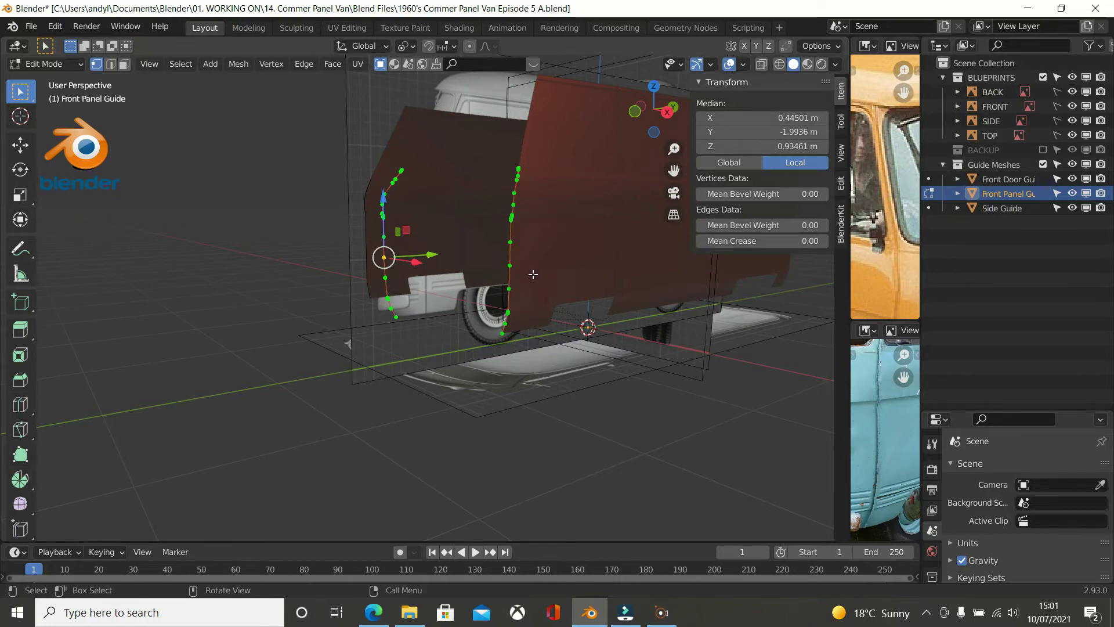
Bridge the two selected edge loops to form the front panel surface and return to Object Mode.
scroll(397, 193, "up", 2)
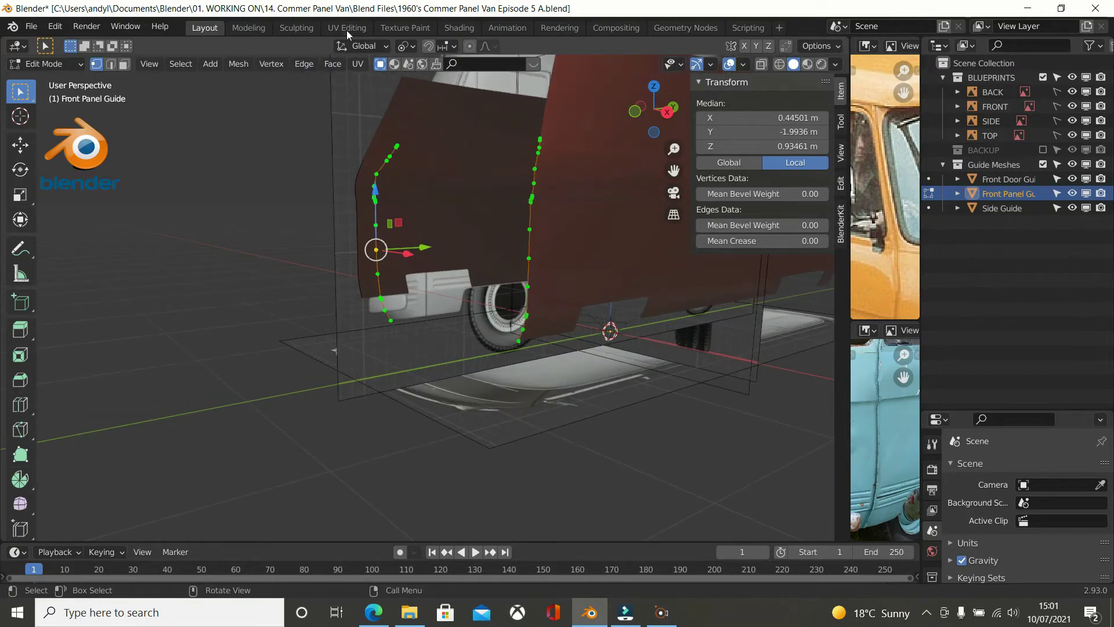
left_click(301, 65)
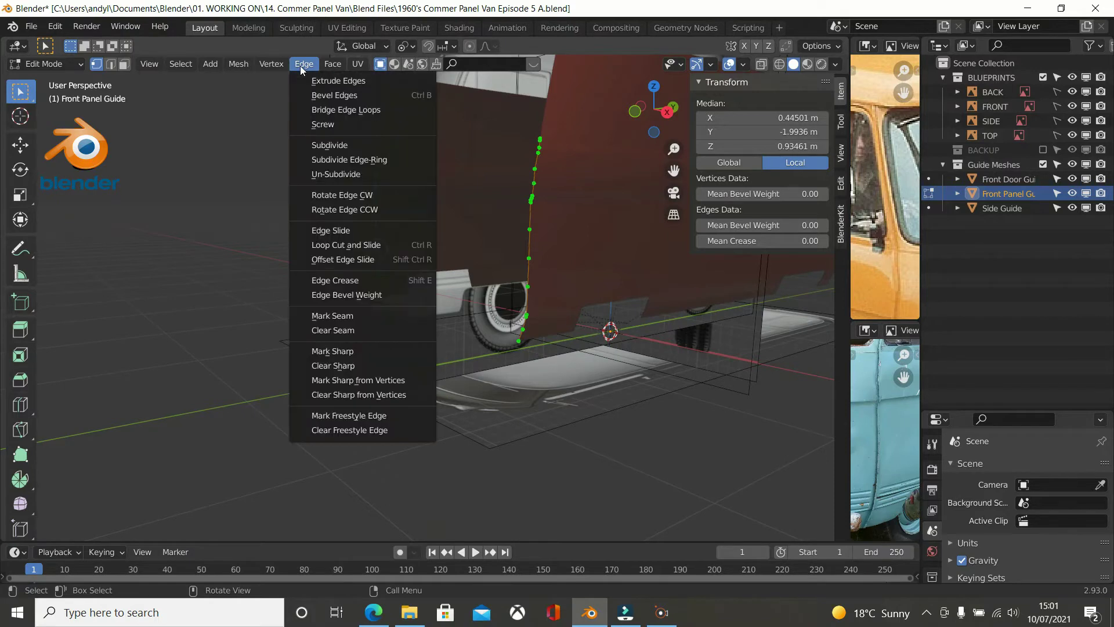
left_click(332, 112)
middle_click_drag(459, 178, 349, 106)
key("Tab")
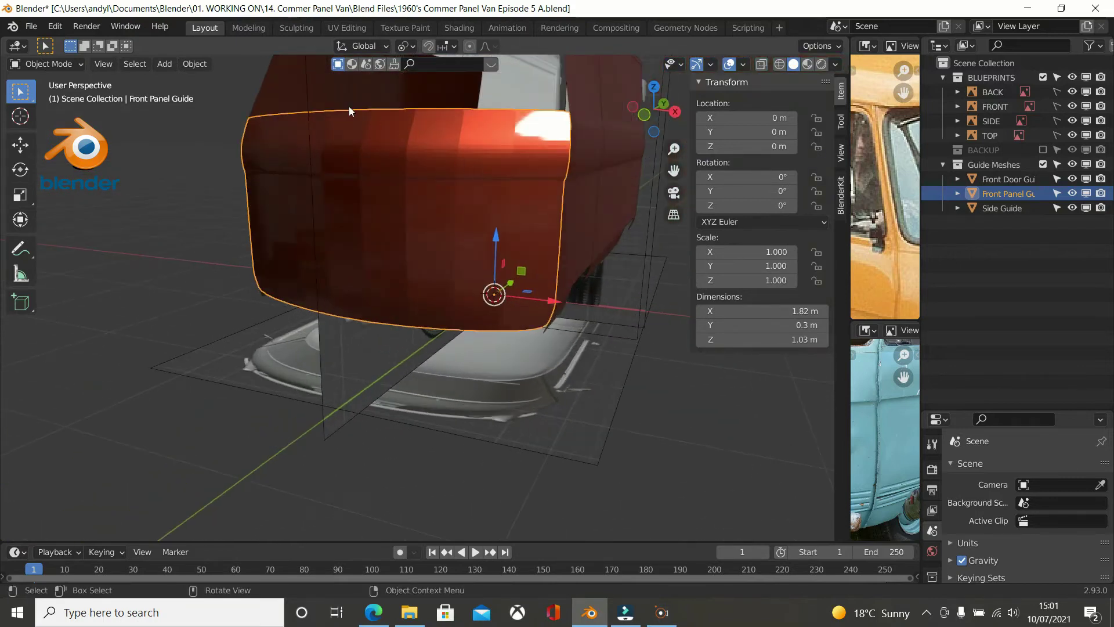
Apply smooth shading to the front panel guide.
left_click(202, 67)
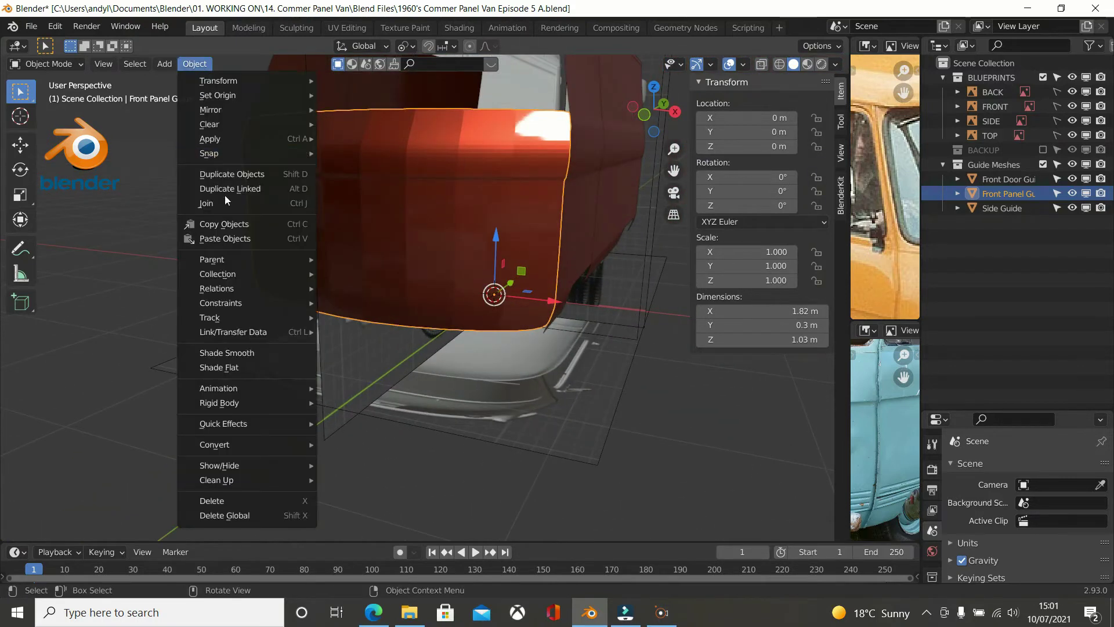
left_click(235, 353)
middle_click_drag(288, 301, 227, 290)
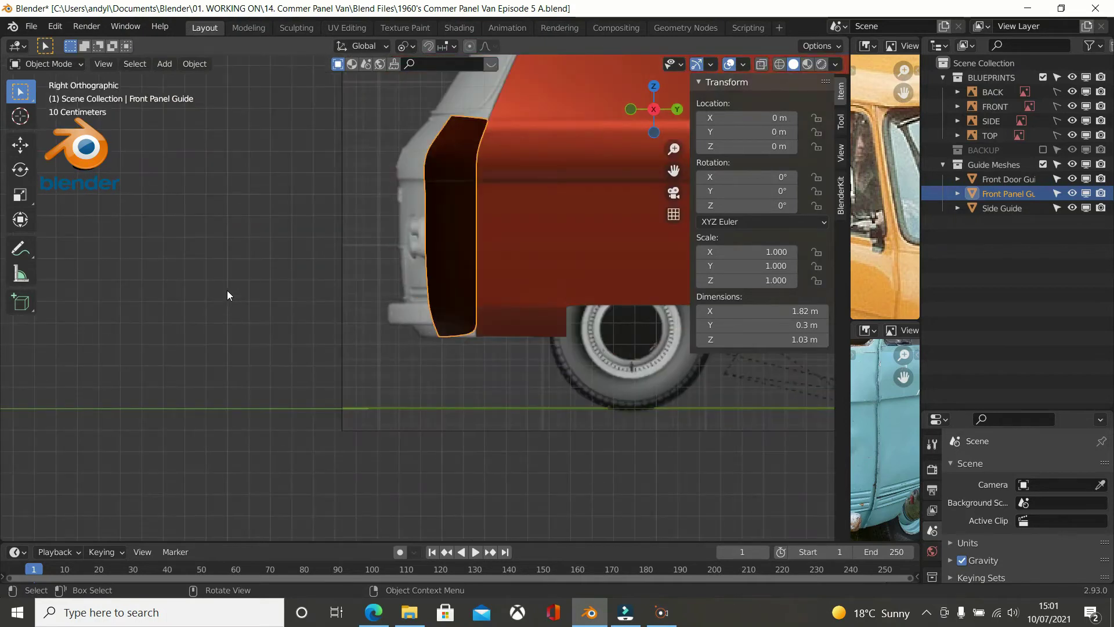
Enter Edit Mode on the front panel guide and enlarge the Properties editor by shrinking the Outliner.
middle_click_drag(261, 330, 287, 399)
key("Tab")
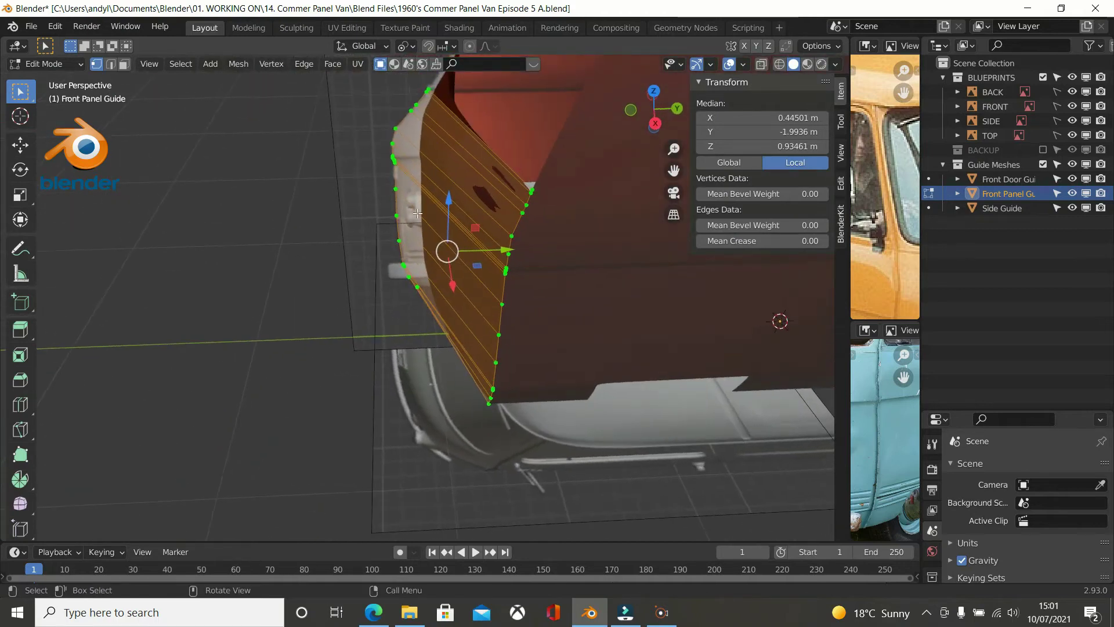
middle_click_drag(414, 127, 421, 164)
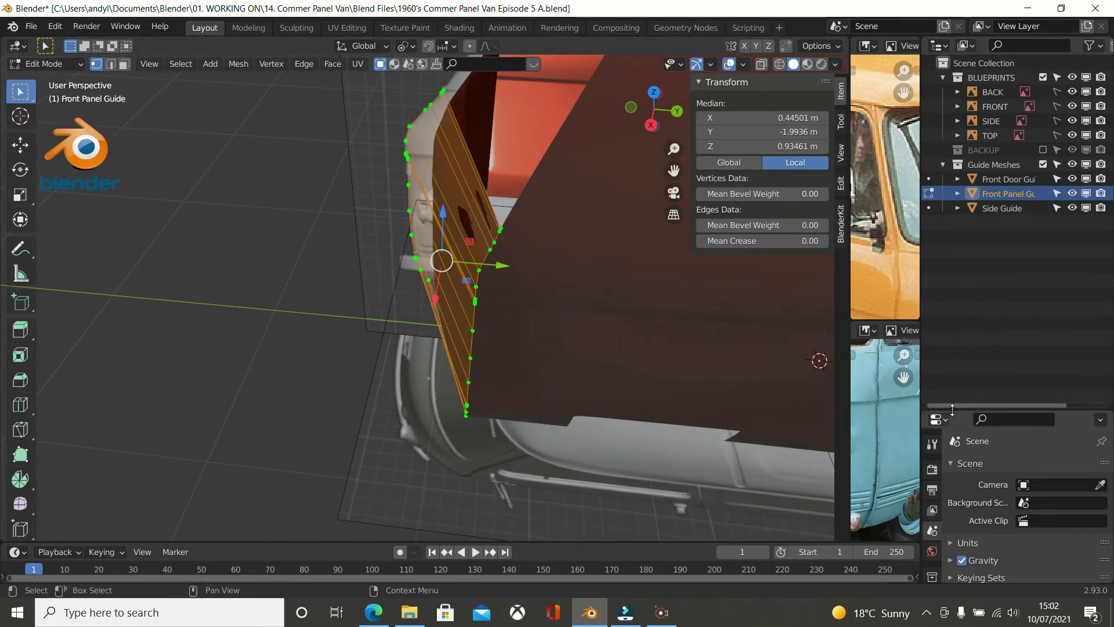
left_click_drag(952, 409, 922, 158)
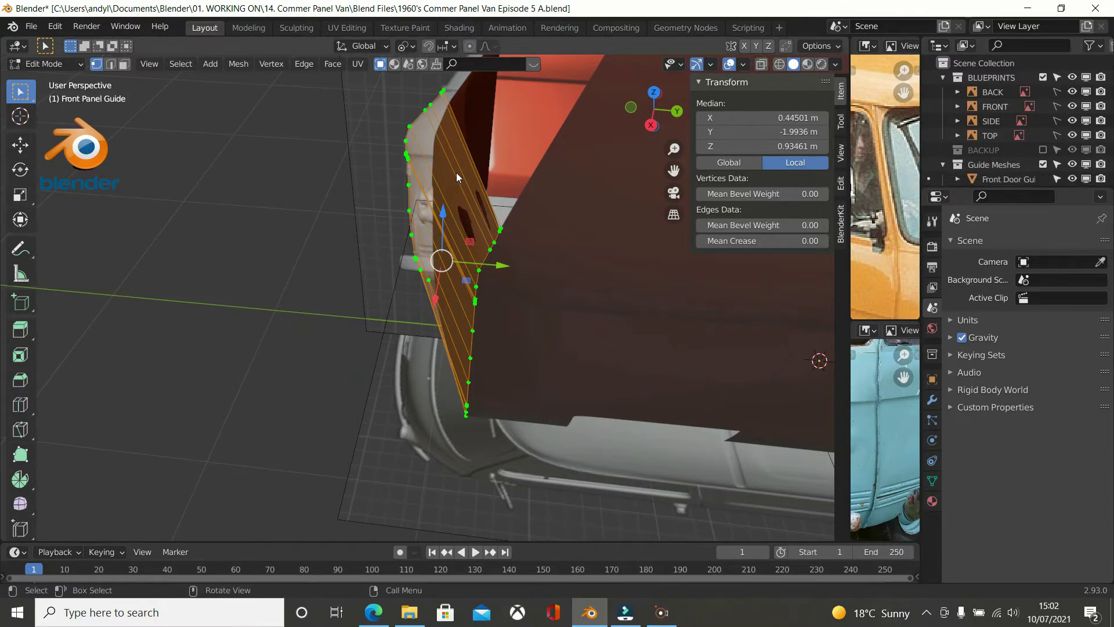
Examine the front panel guide's shape from several angles, returning to Object Mode to check the corner beside the door.
middle_click_drag(518, 168, 485, 162)
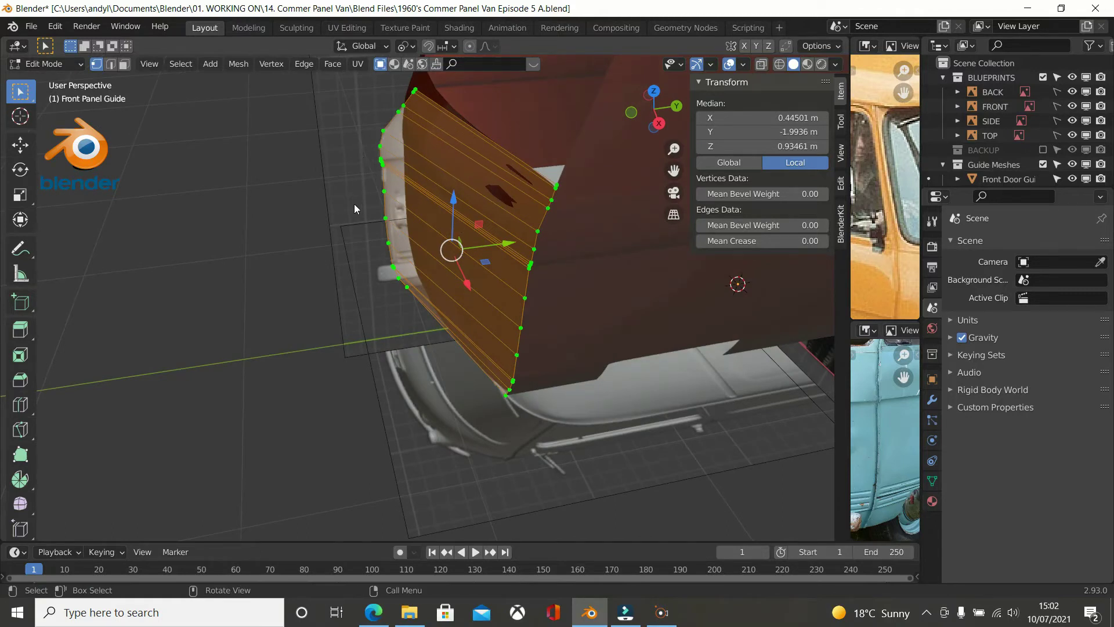
middle_click_drag(535, 385, 81, 262)
middle_click_drag(450, 212, 588, 219)
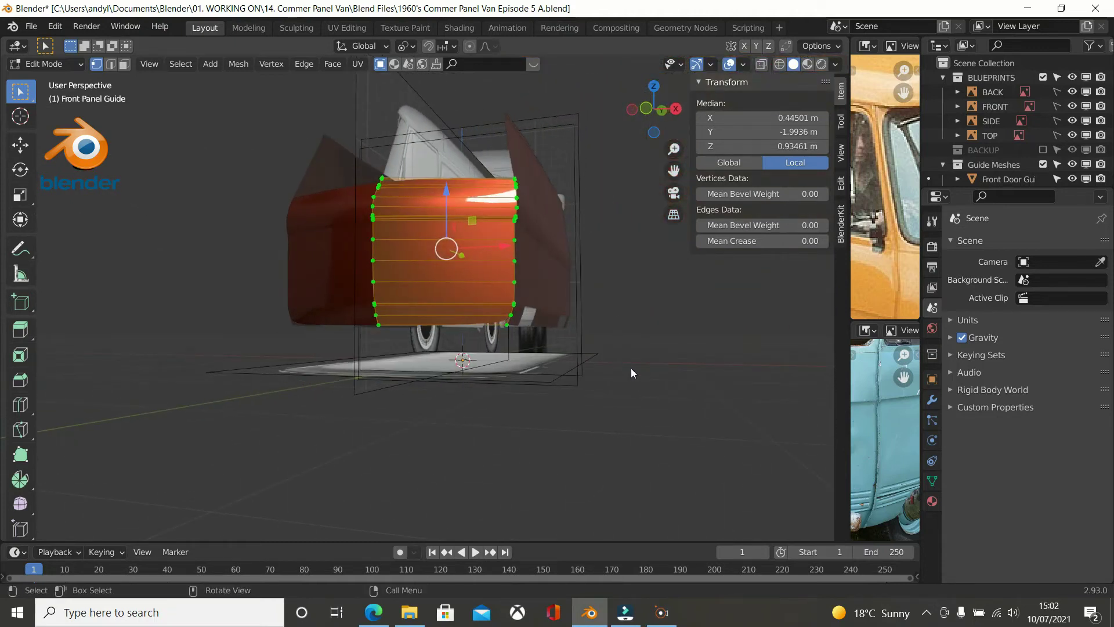
key("Tab")
middle_click_drag(583, 356, 583, 298)
middle_click_drag(582, 309, 433, 265)
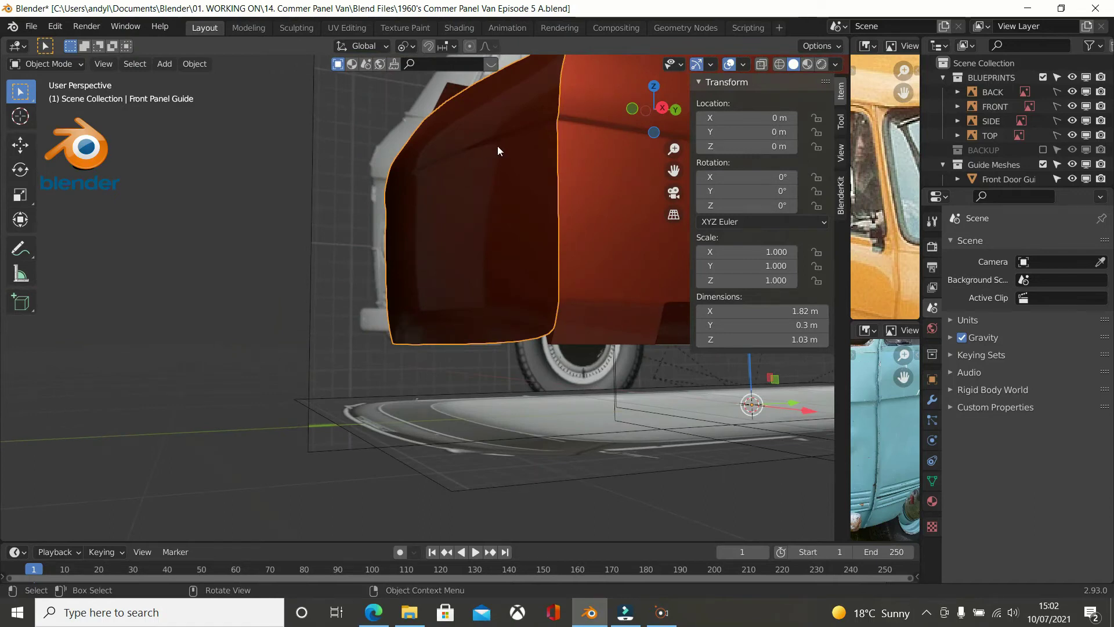
middle_click_drag(500, 147, 554, 176)
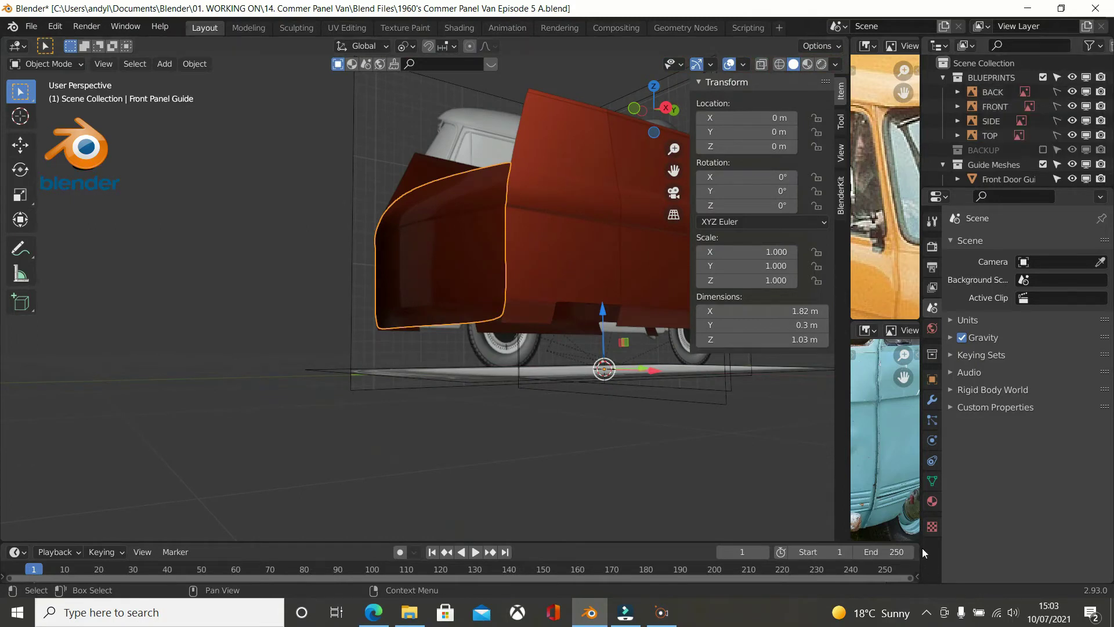
Widen the reference photo editors and compare the orange van's front corner with the panel guide.
left_click_drag(850, 456, 521, 469)
middle_click_drag(727, 301, 684, 200)
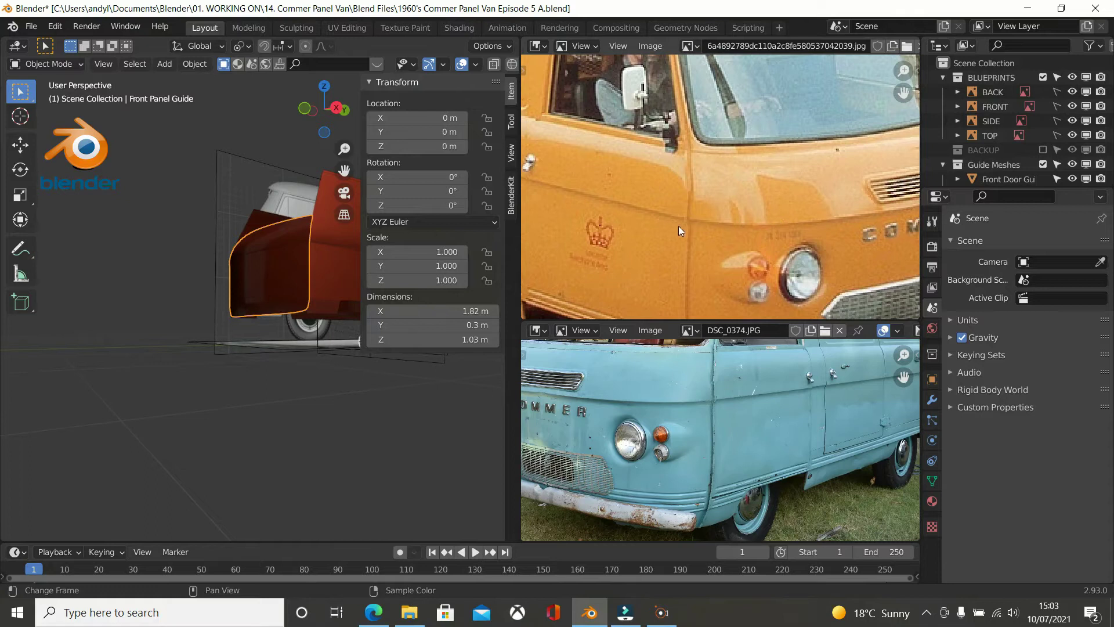
middle_click_drag(314, 273, 374, 280)
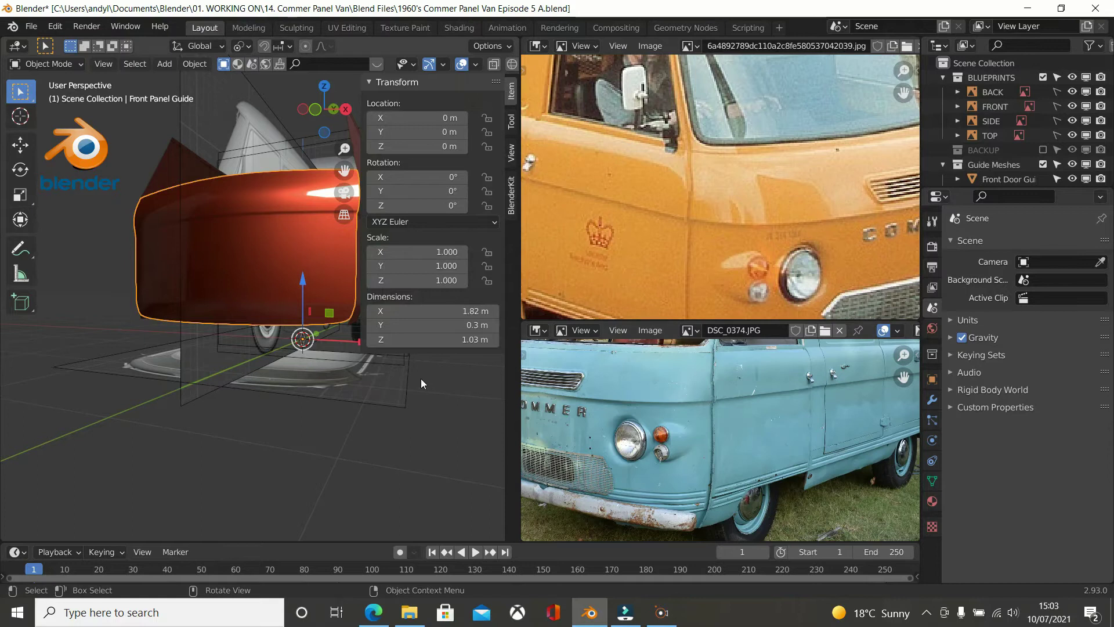
Enter Edit Mode and select the door-side edge's vertices from just below the crease down to the bottom.
key("Tab")
middle_click_drag(357, 320, 264, 327)
scroll(300, 289, "up", 2)
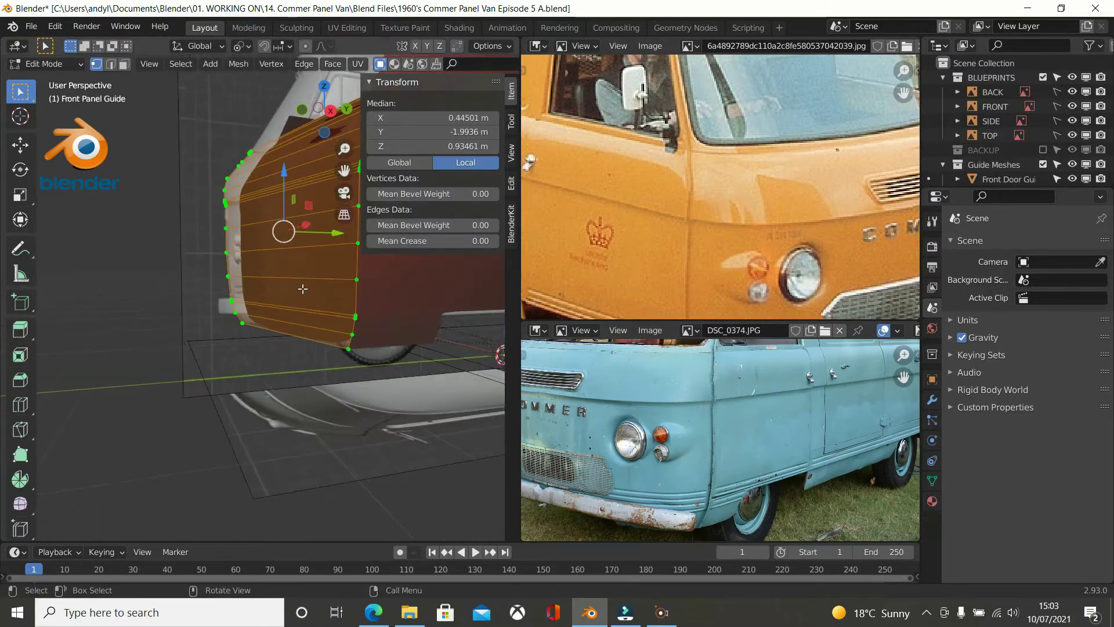
middle_click_drag(331, 284, 282, 288)
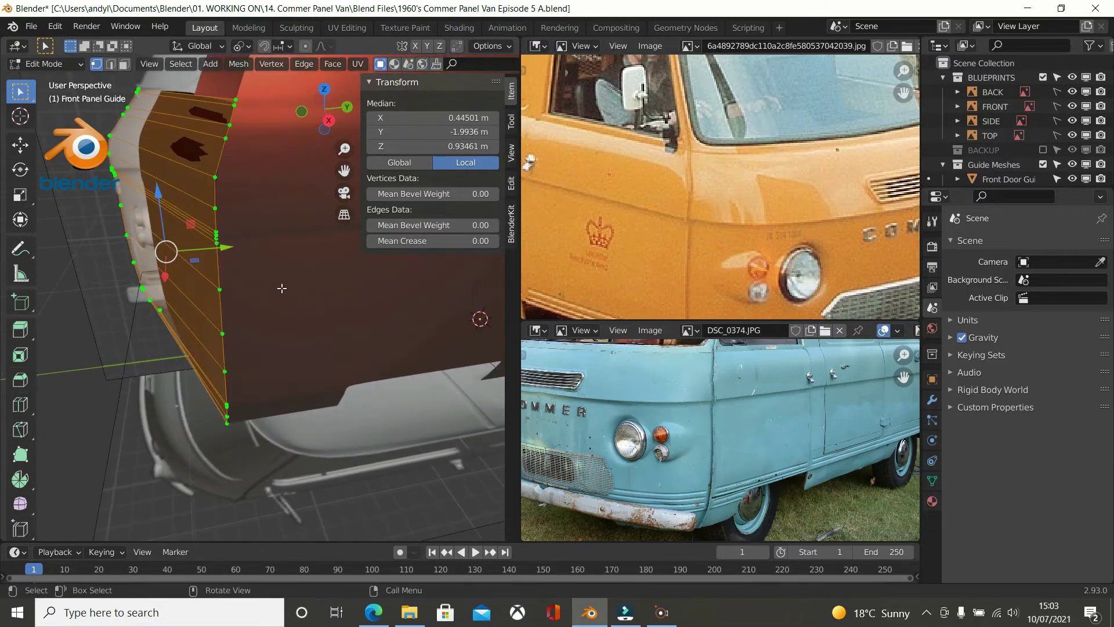
scroll(259, 255, "up", 1)
middle_click_drag(252, 238, 254, 222)
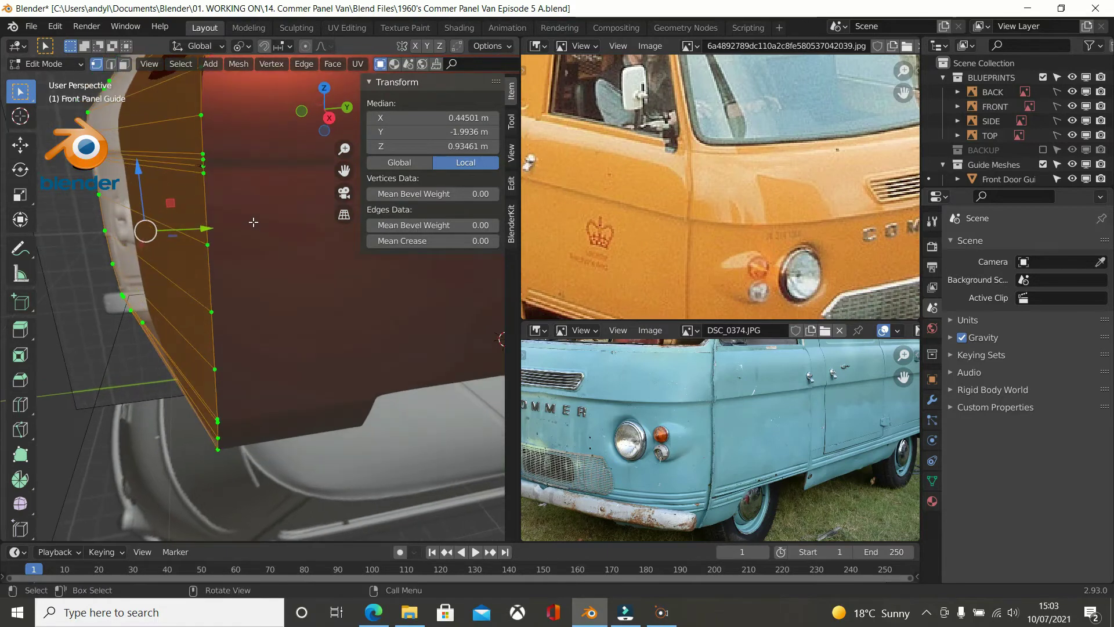
left_click(203, 167)
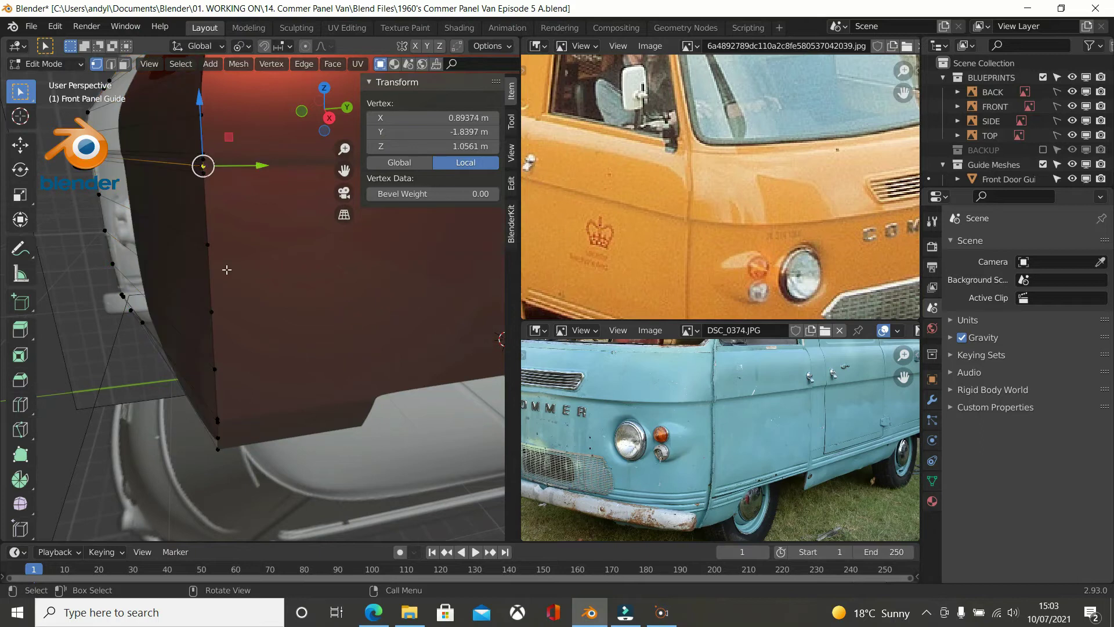
left_click(215, 446, "ctrl")
middle_click_drag(259, 376, 384, 277)
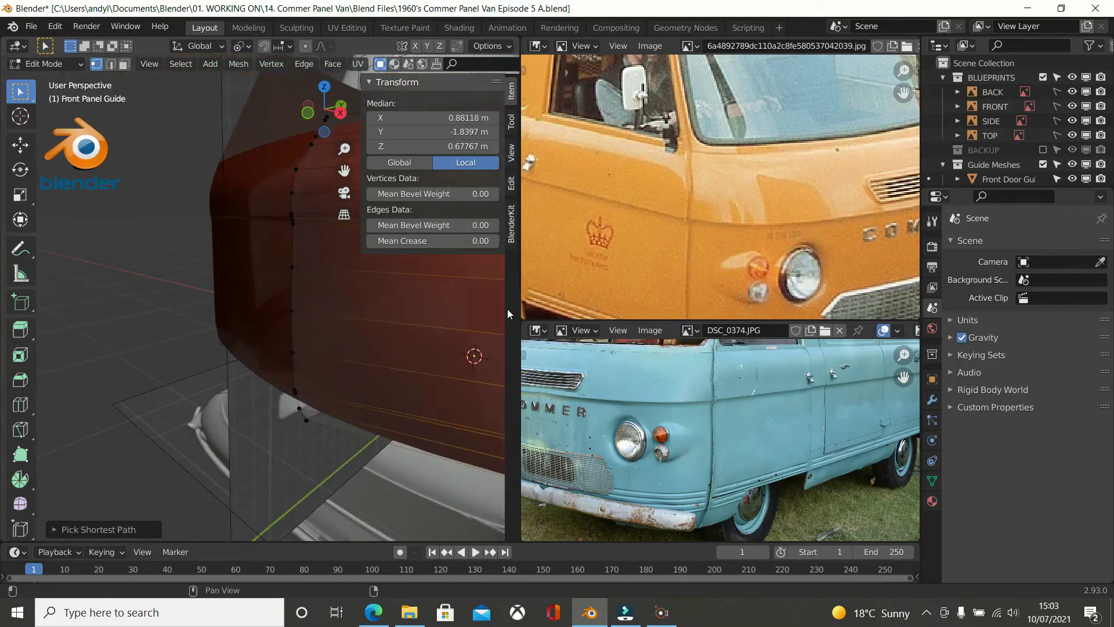
Hide the 3D viewport's sidebar and narrow the reference photo editors to enlarge the viewport.
key("n")
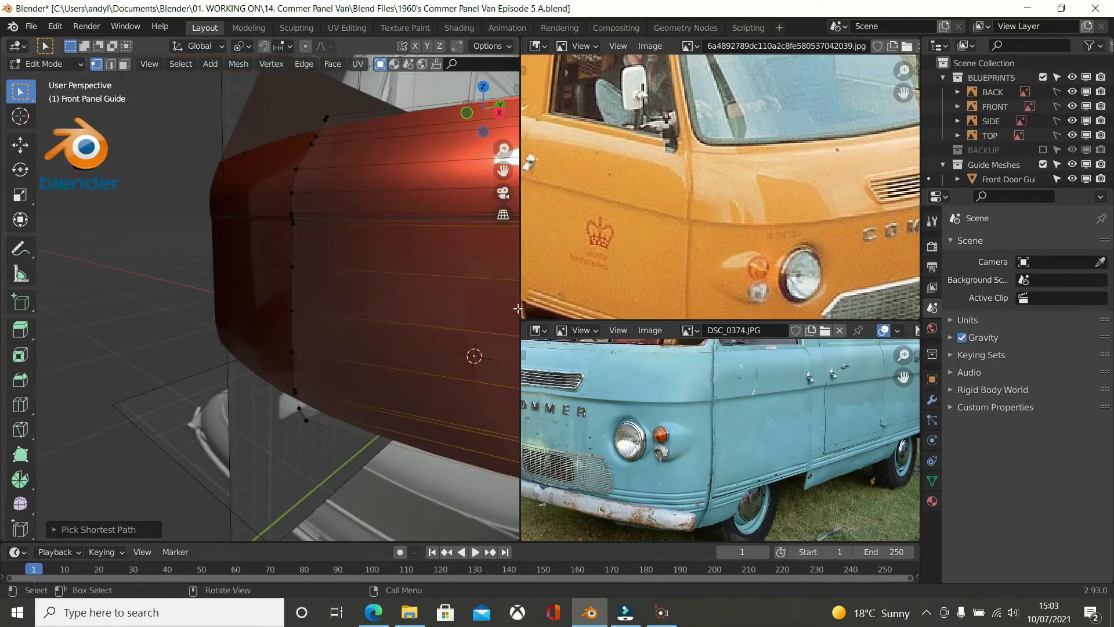
left_click_drag(518, 308, 870, 304)
Select the front panel guide's vertices below the crease, down to the bottom, along both the centre and door-side edges.
middle_click_drag(694, 289, 473, 274)
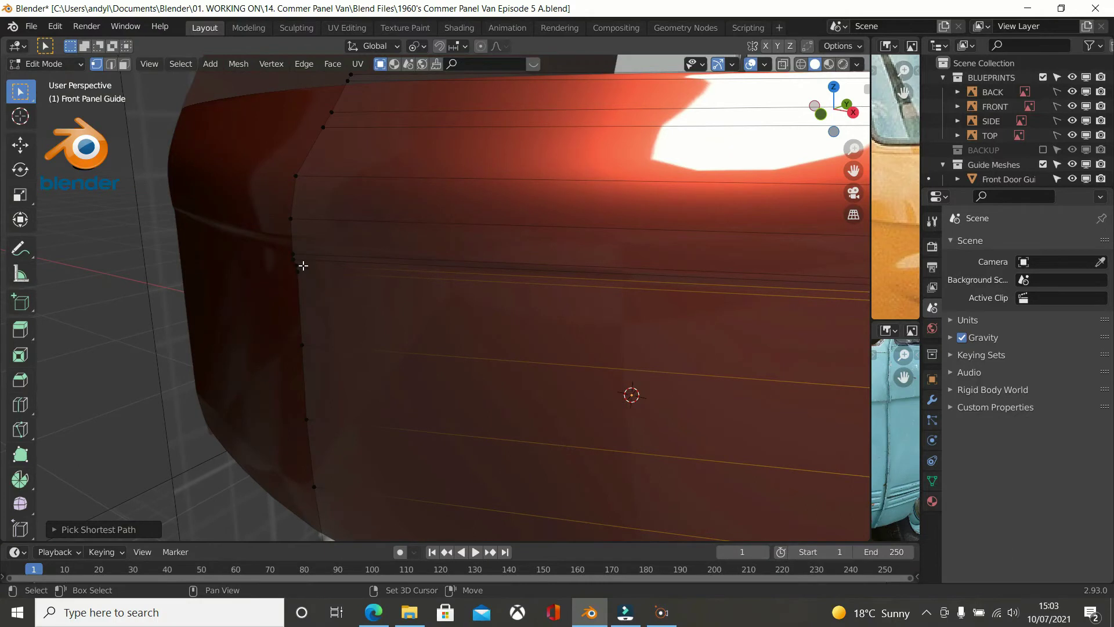
left_click(302, 267)
middle_click_drag(367, 238, 513, 255)
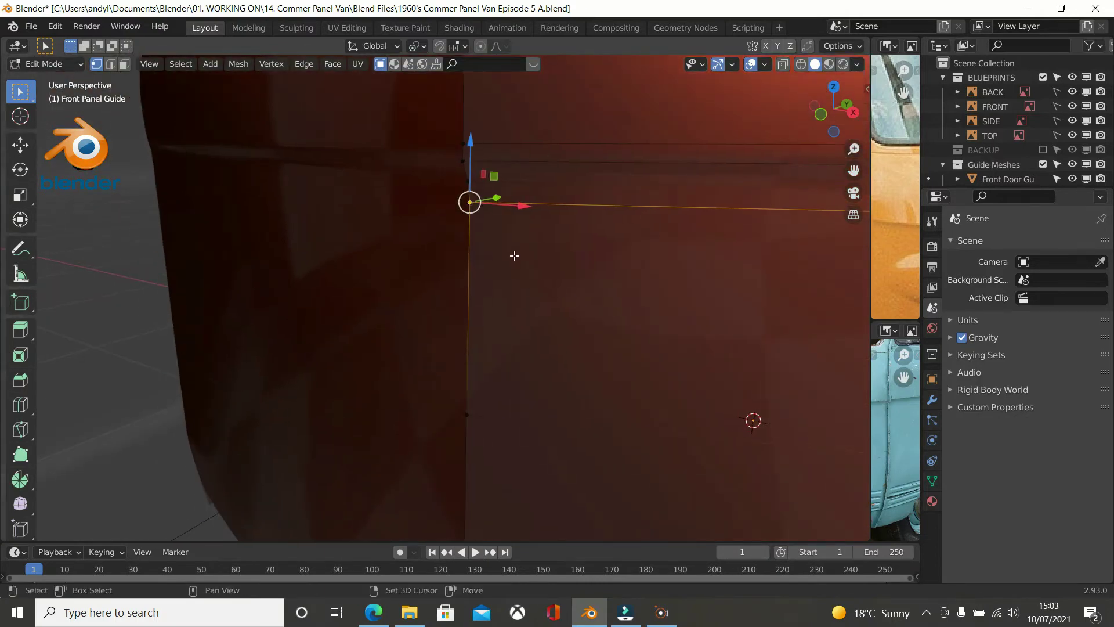
left_click(455, 183, "shift")
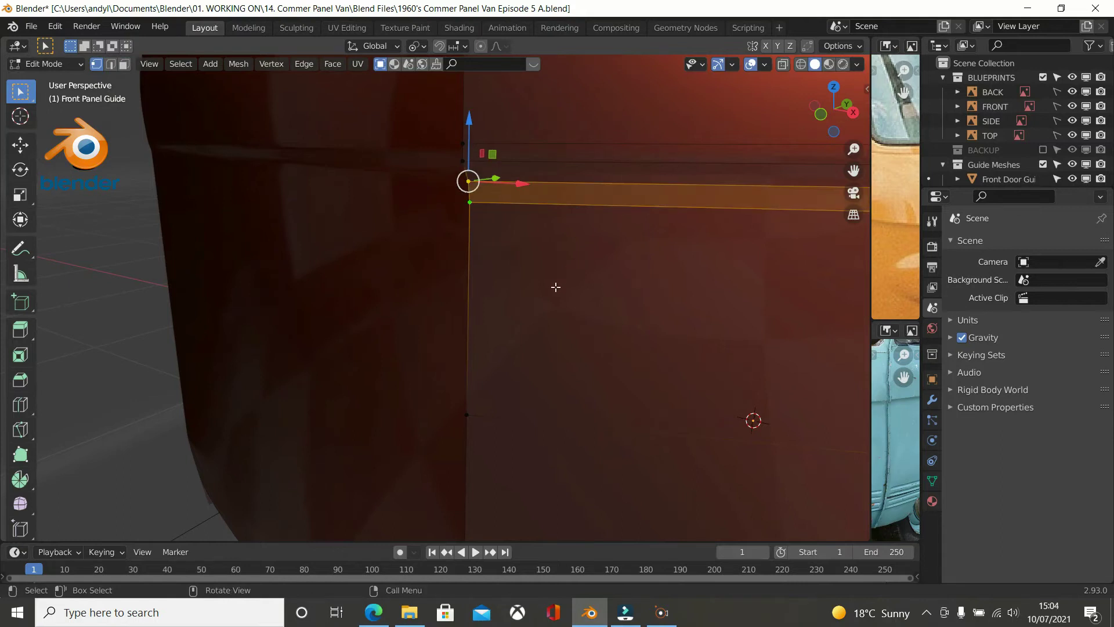
scroll(555, 287, "down", 3)
middle_click_drag(527, 323, 521, 231, "shift")
middle_click_drag(482, 298, 493, 371)
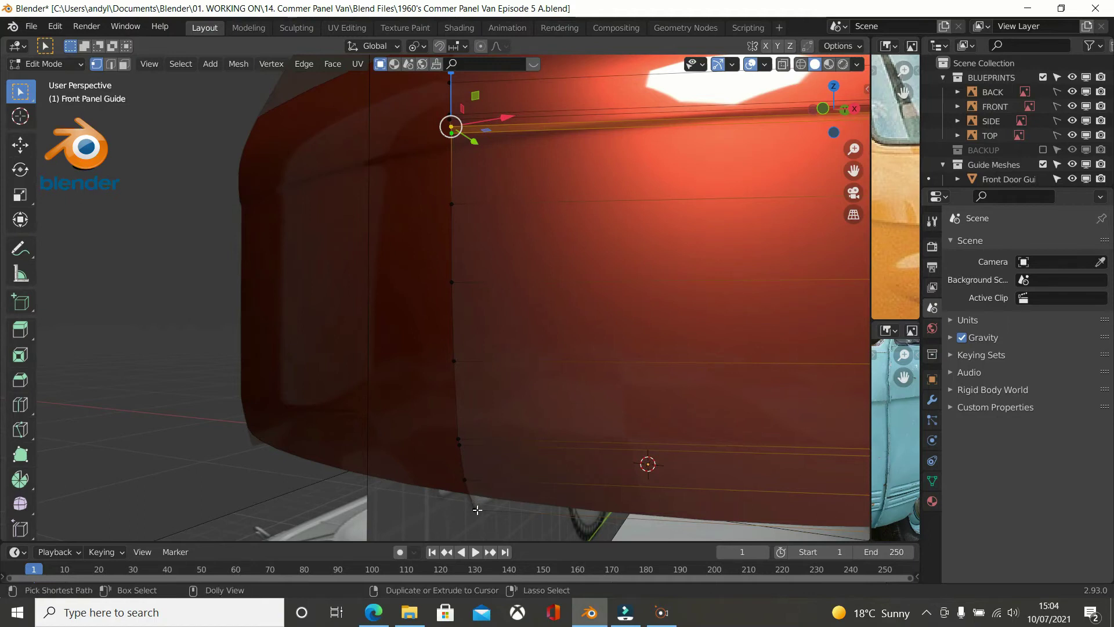
left_click(476, 509, "ctrl")
key("KP_Decimal")
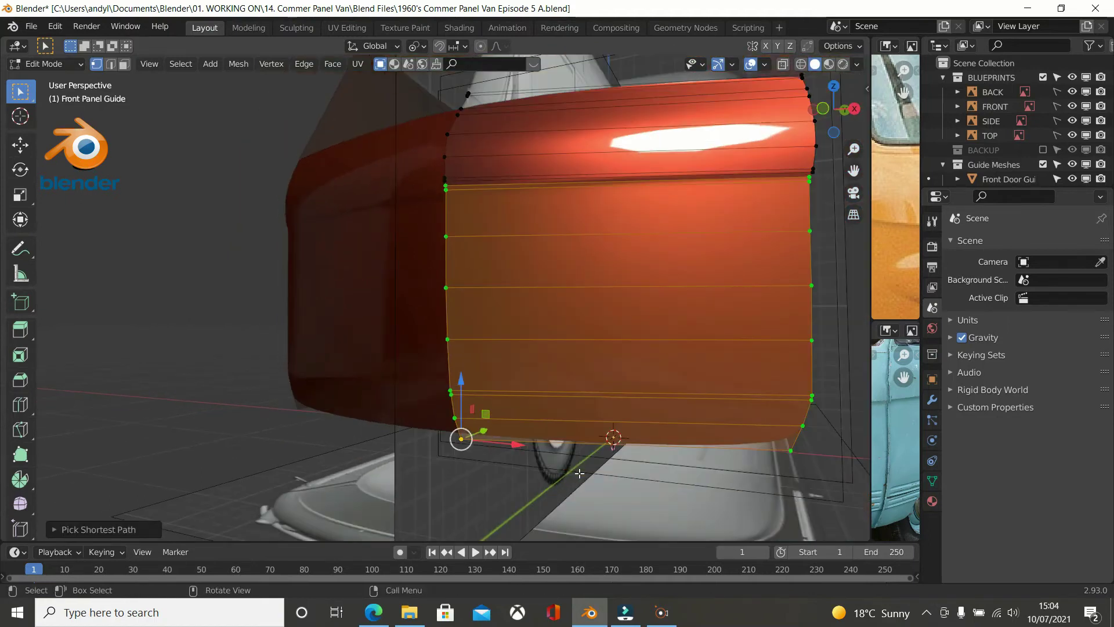
mouse_move(579, 473)
middle_mouse_down()
mouse_move(545, 473)
mouse_move(557, 475)
middle_mouse_up()
scroll(557, 475, "up", 1)
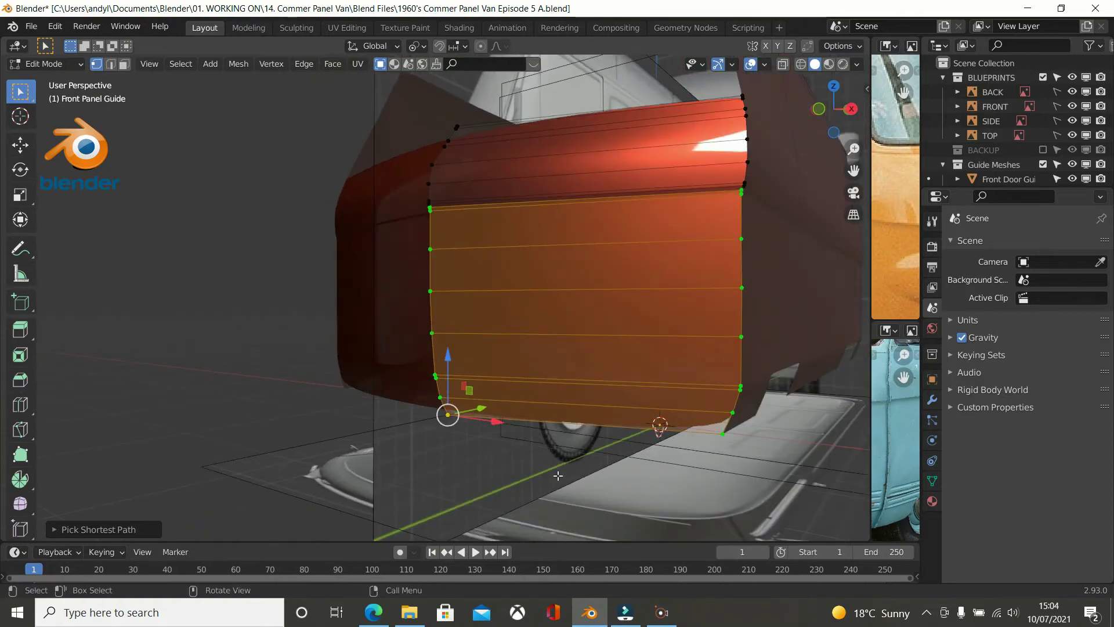
Select the centre edge's two vertices just below the crease and add the lower matching vertex on the door-side edge.
key("KP_3")
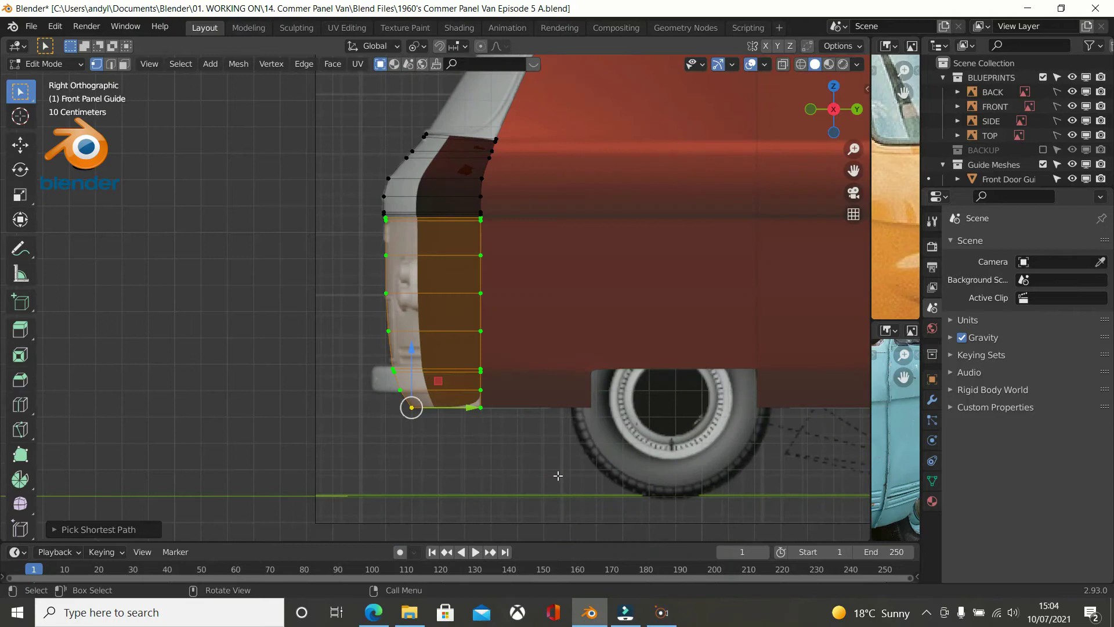
scroll(558, 475, "up", 3)
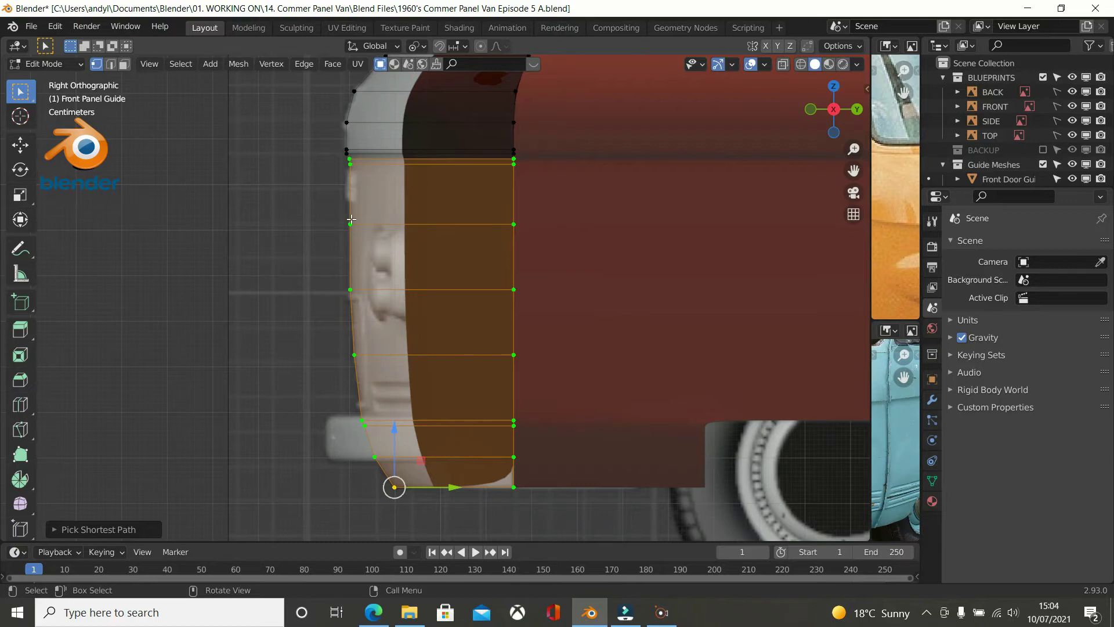
left_click(349, 158)
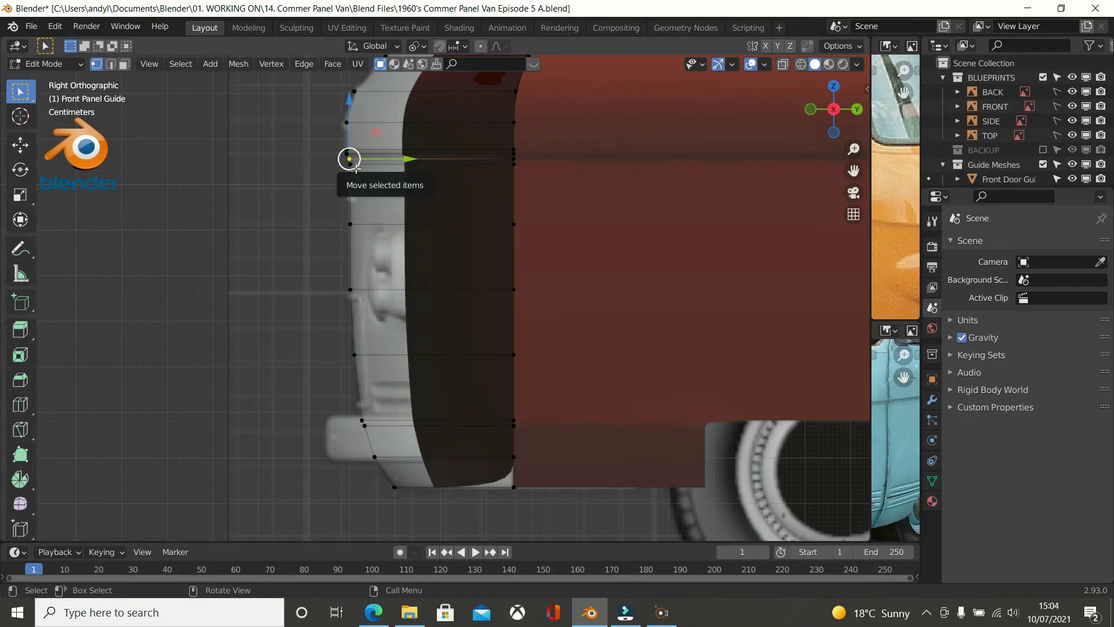
mouse_move(396, 176)
middle_mouse_down()
mouse_move(420, 190)
mouse_move(562, 204)
mouse_move(412, 189)
middle_mouse_up()
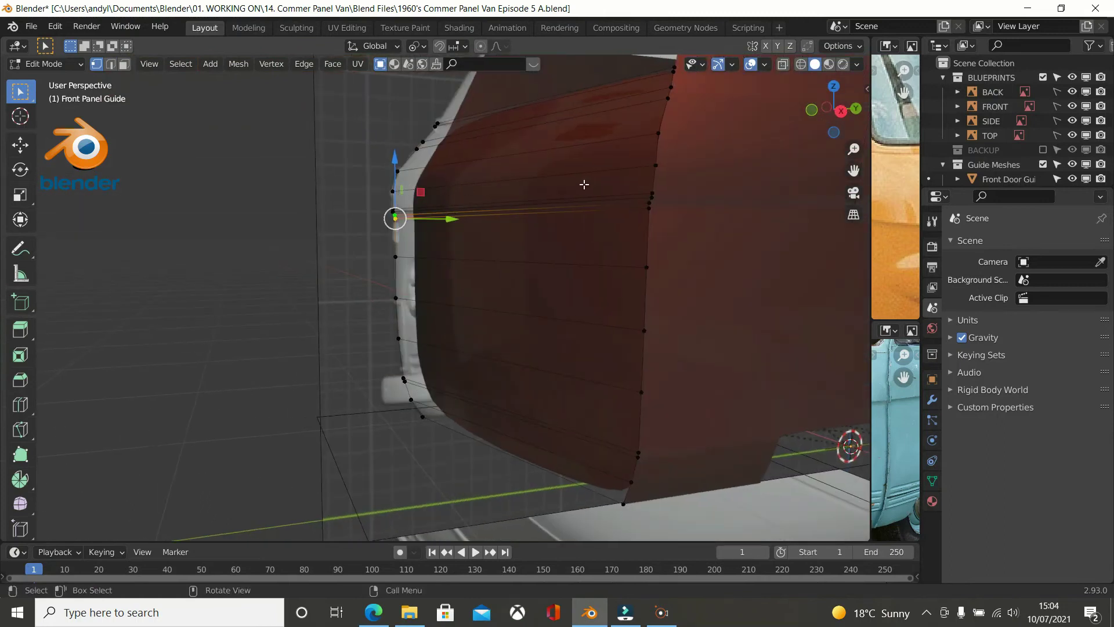
left_click(648, 208)
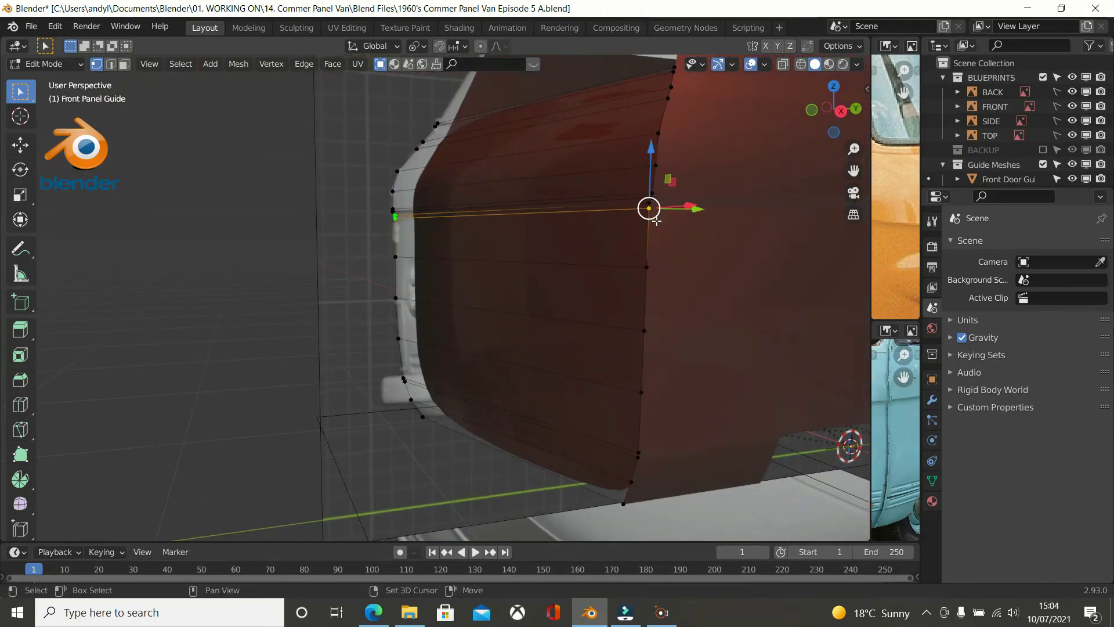
scroll(653, 211, "up", 2)
middle_click_drag(653, 211, 621, 218)
scroll(621, 218, "up", 2)
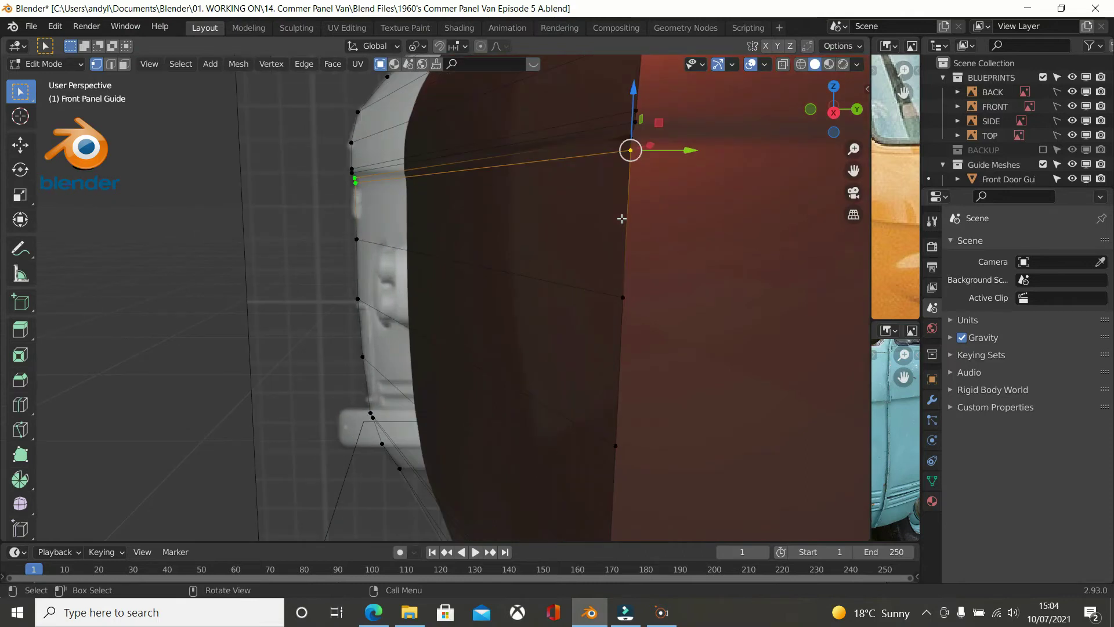
In the right side view, complete the selection of the narrow strip below the crease with the upper door-side vertex.
key("KP_3")
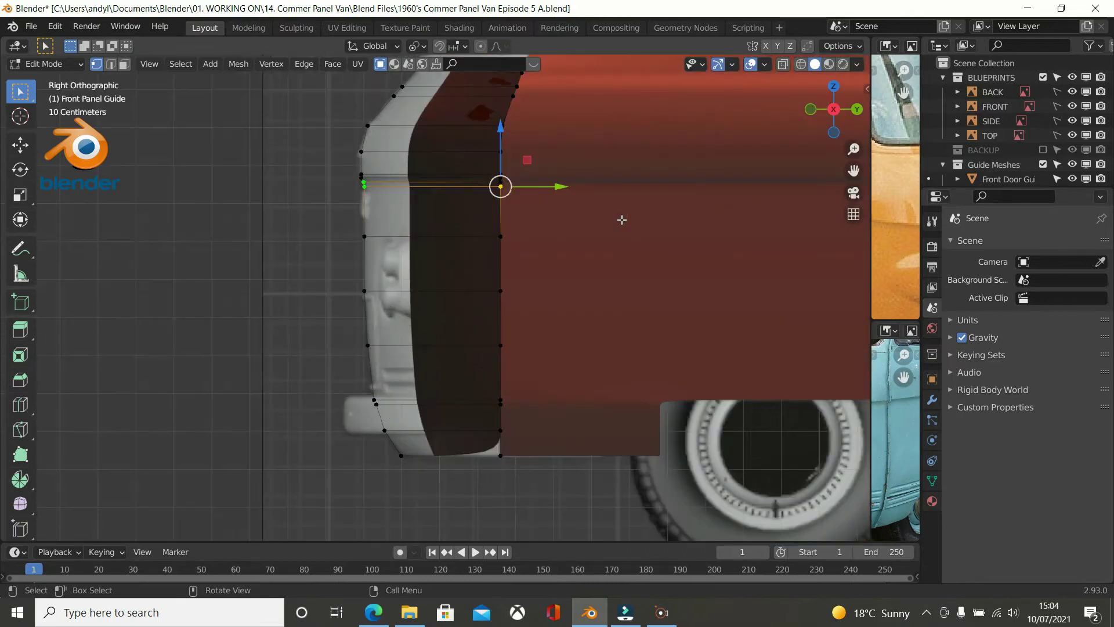
scroll(621, 219, "up", 3)
middle_click_drag(621, 219, 478, 271, "shift")
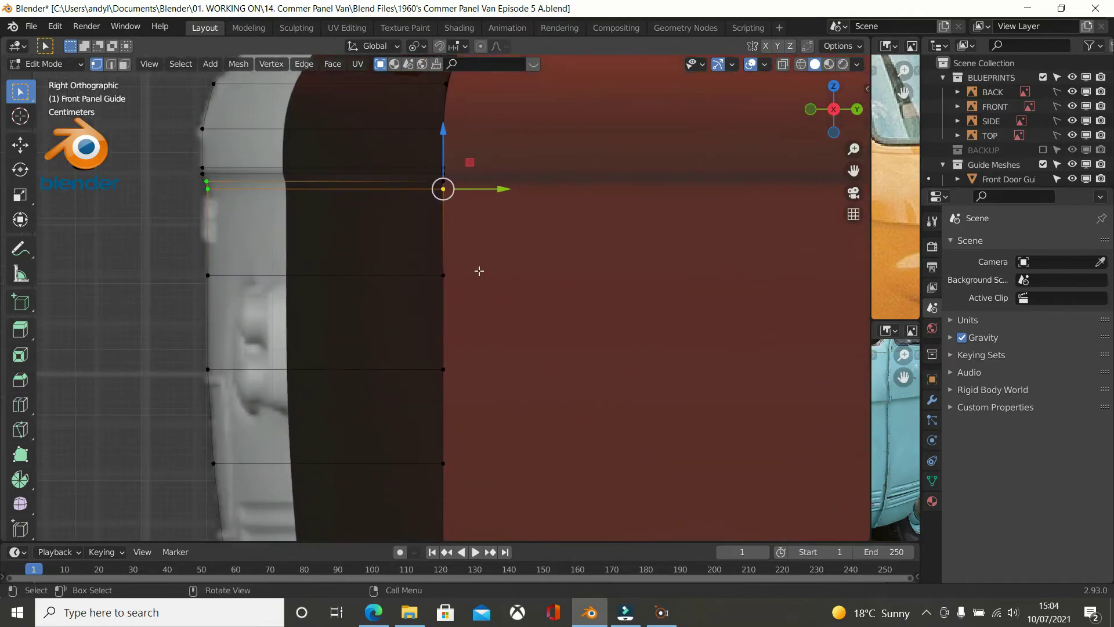
scroll(438, 222, "up", 1)
left_click(426, 162, "shift")
left_click(444, 159, "shift")
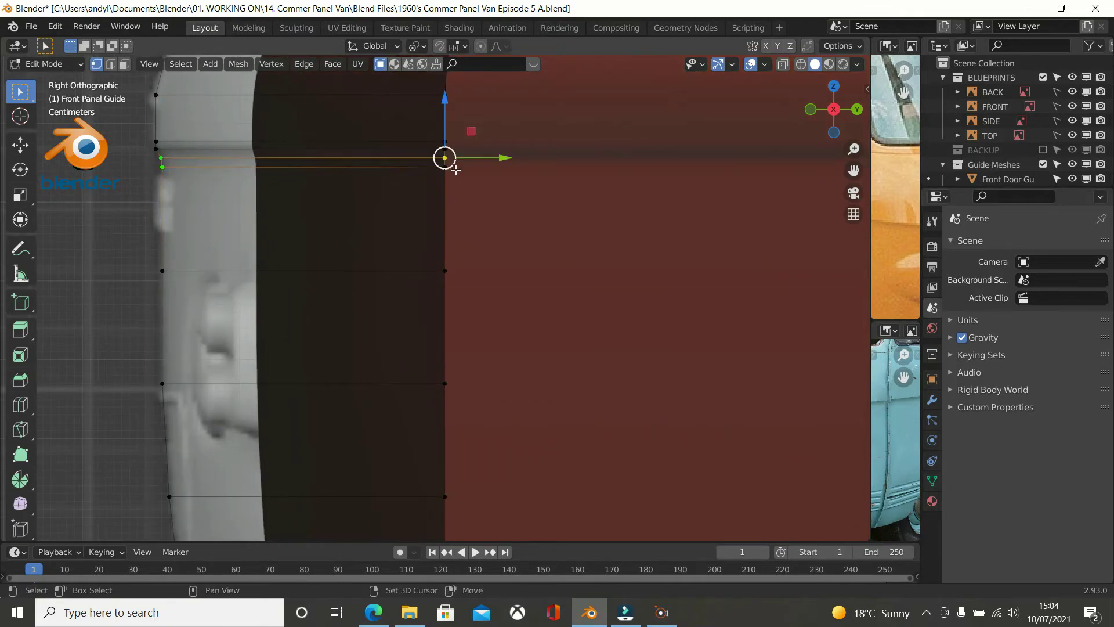
left_click(444, 167, "shift")
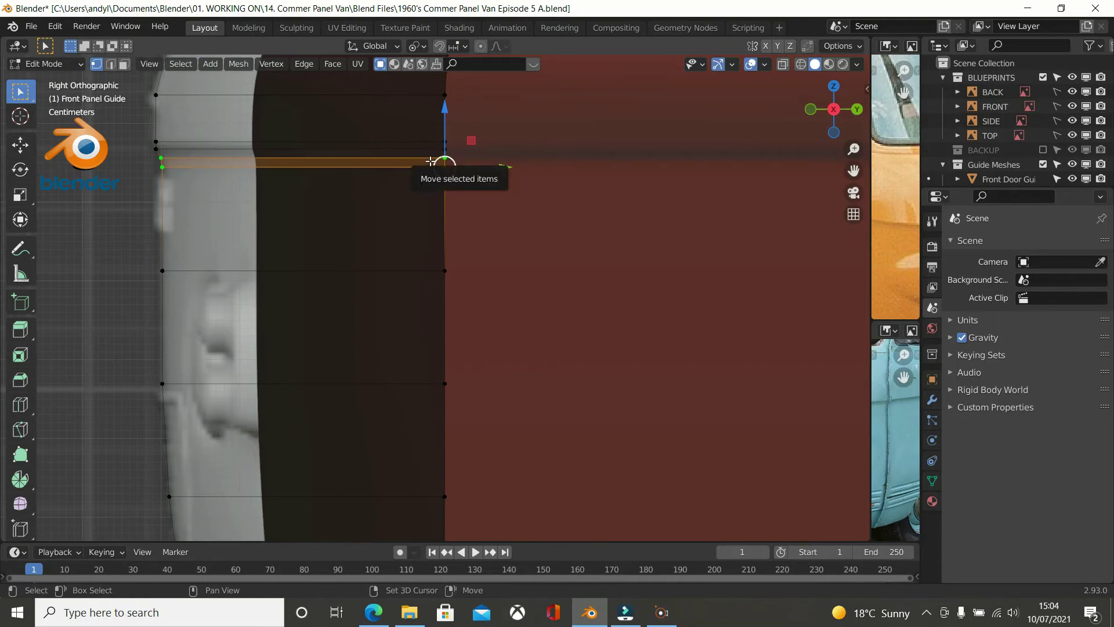
scroll(441, 192, "down", 4)
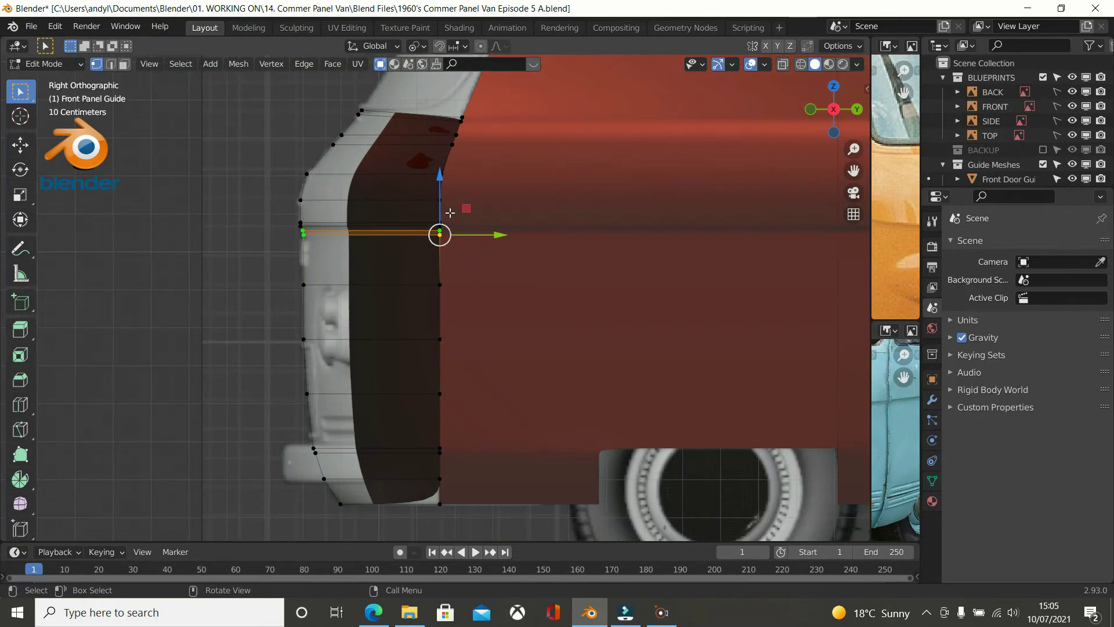
left_click(418, 236, "shift")
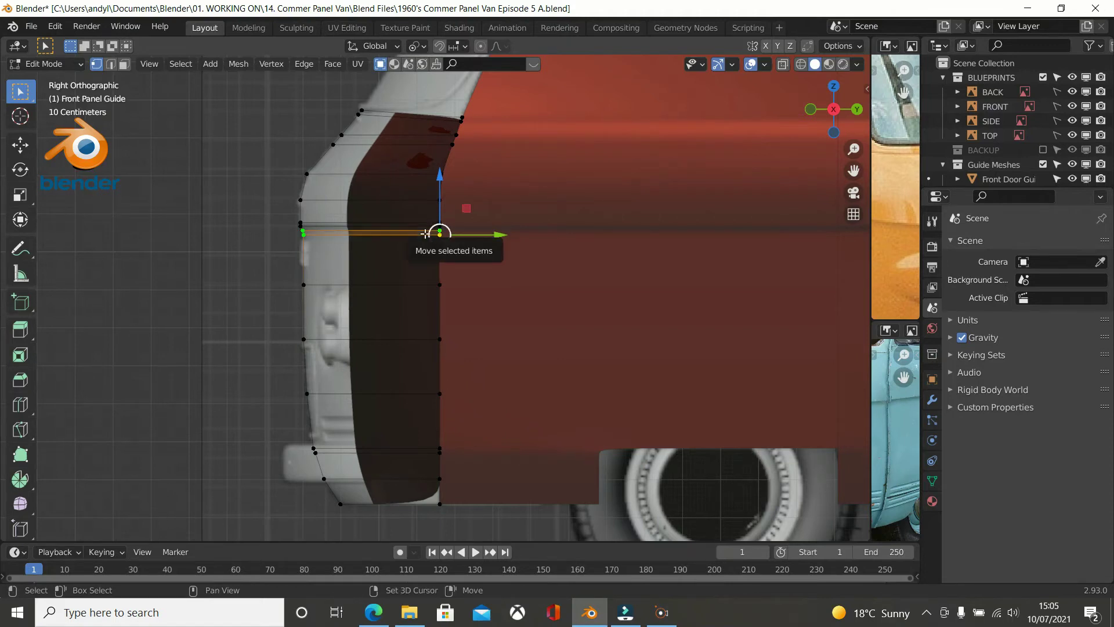
Limit the selection to the centre edge's vertices just below the crease and move them slightly rearward along Y.
left_click(424, 231, "shift")
key("b")
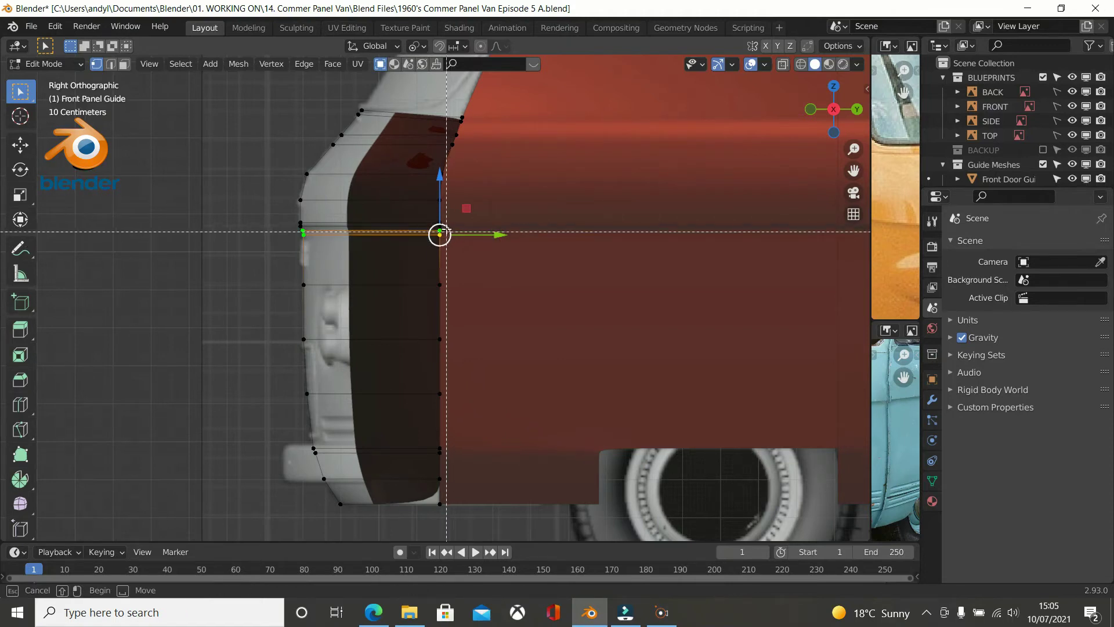
middle_click_drag(413, 217, 510, 280)
scroll(395, 222, "up", 2)
scroll(392, 221, "up", 1)
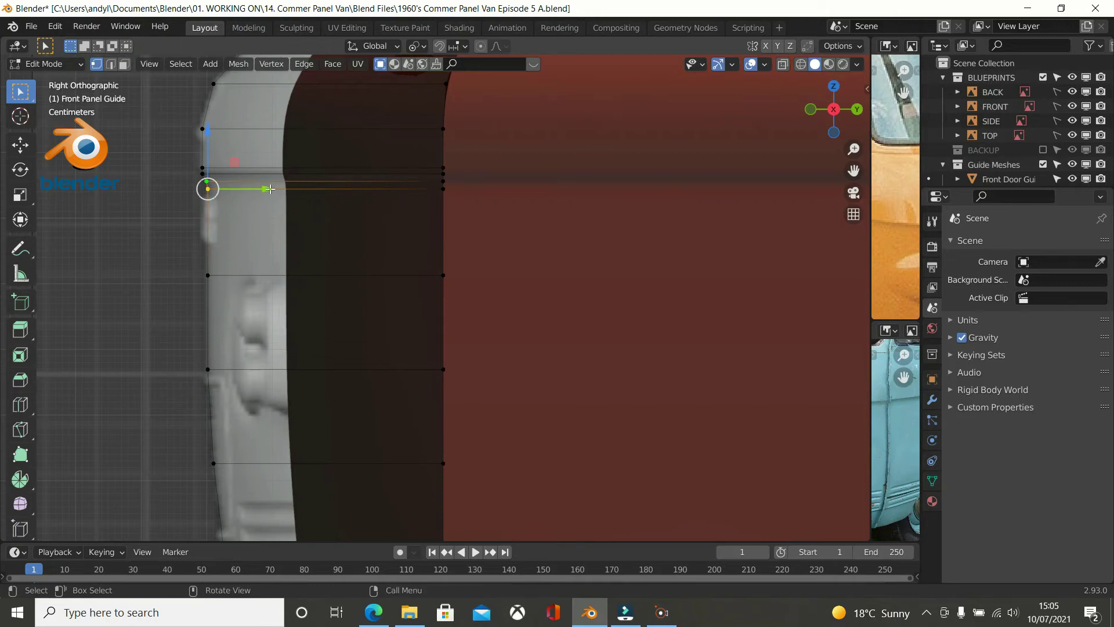
left_click_drag(270, 189, 250, 208)
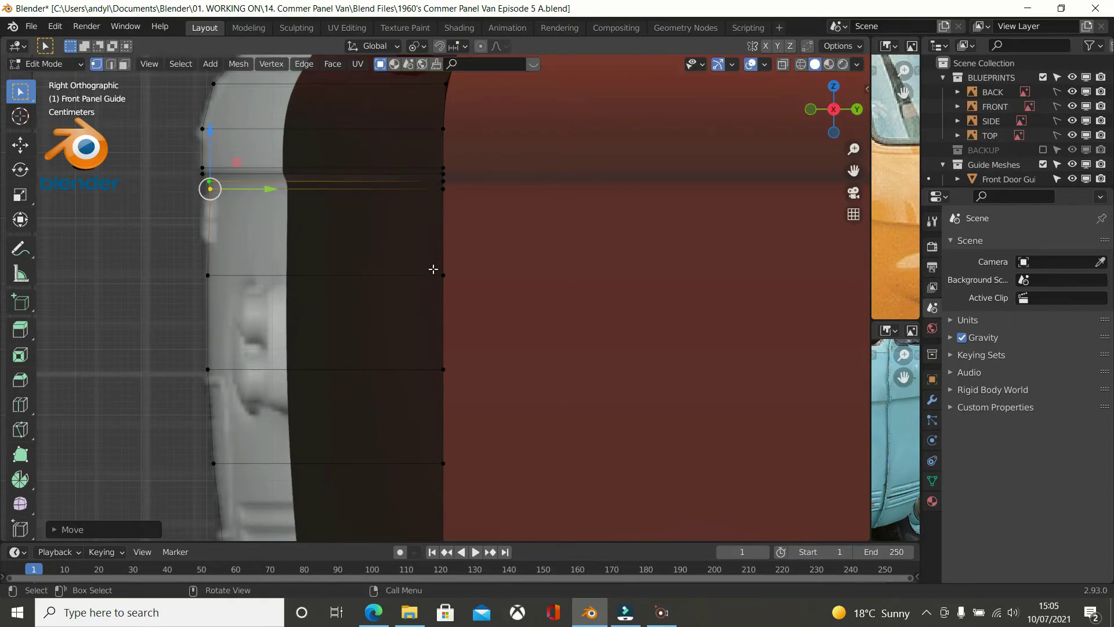
Add four evenly spaced vertical loop cuts across the front panel guide without sliding them.
key("Tab")
scroll(433, 270, "down", 4)
middle_click_drag(462, 272, 558, 295)
scroll(533, 254, "down", 2)
key("Tab")
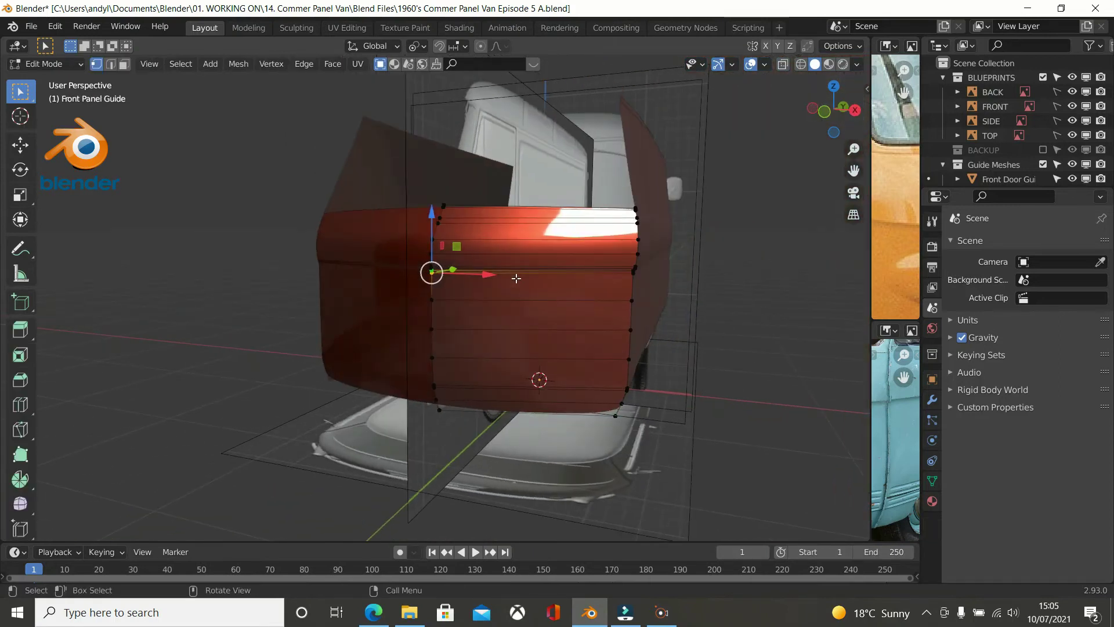
key("ctrl")
key("ctrl+r")
scroll(516, 278, "up", 3)
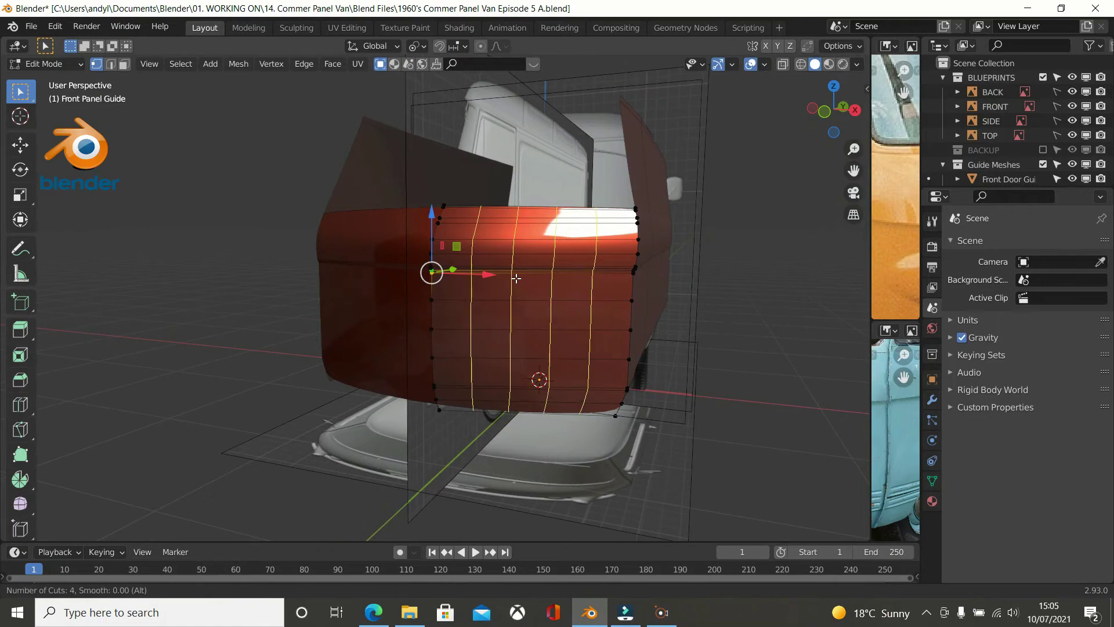
left_click(516, 277)
right_click(516, 278)
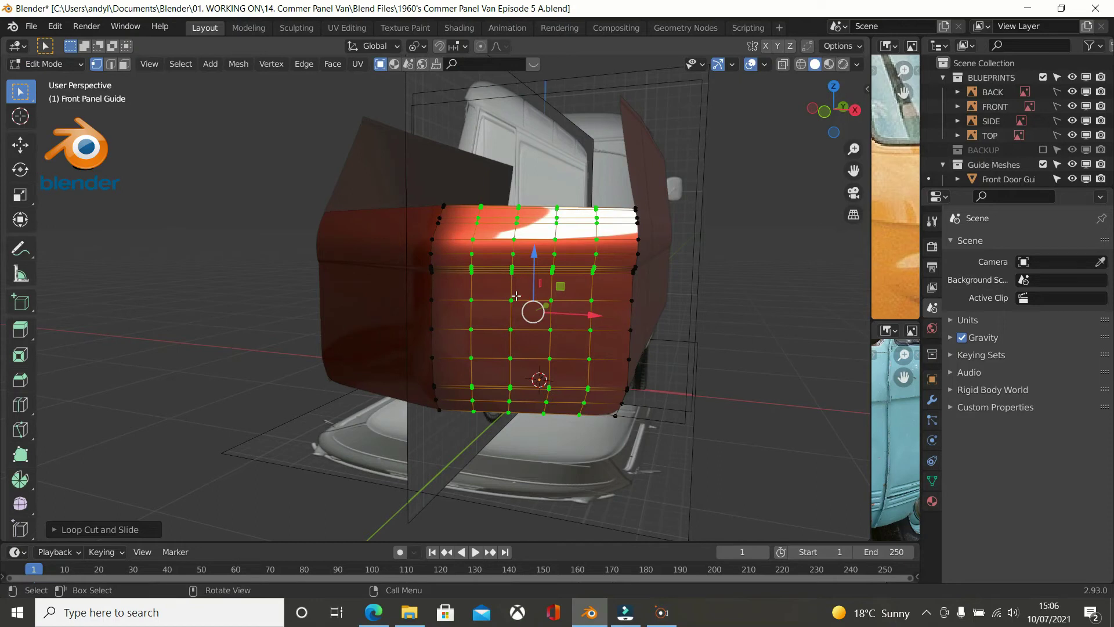
Select the front panel guide's whole centre edge loop and move it slightly forward along Y in the right side view.
middle_click_drag(523, 301, 504, 329)
key("KP_7")
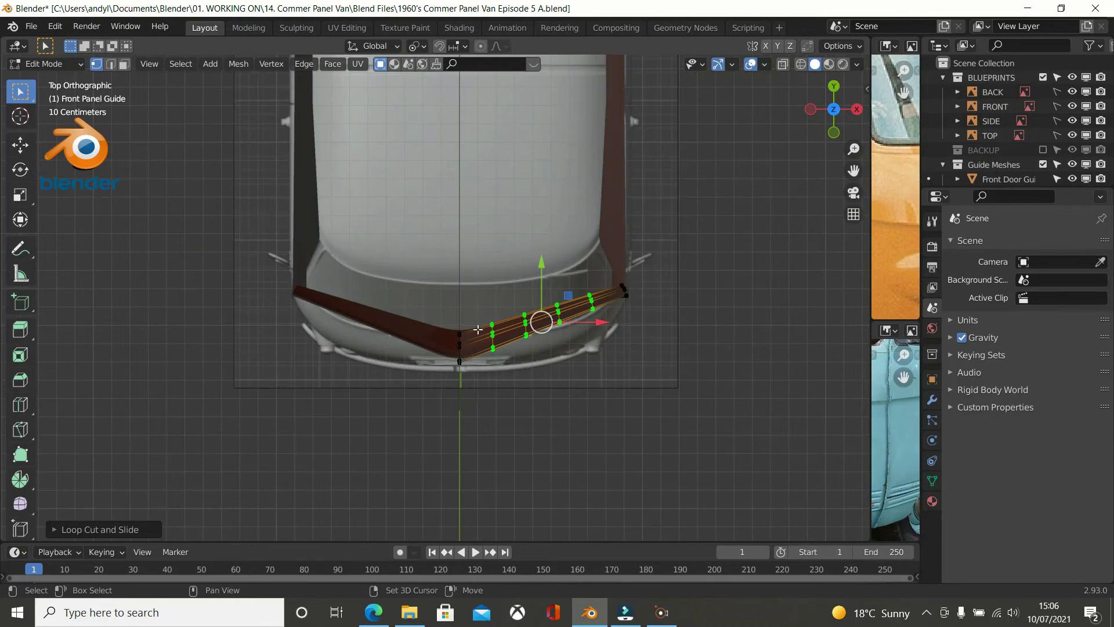
scroll(503, 326, "up", 4)
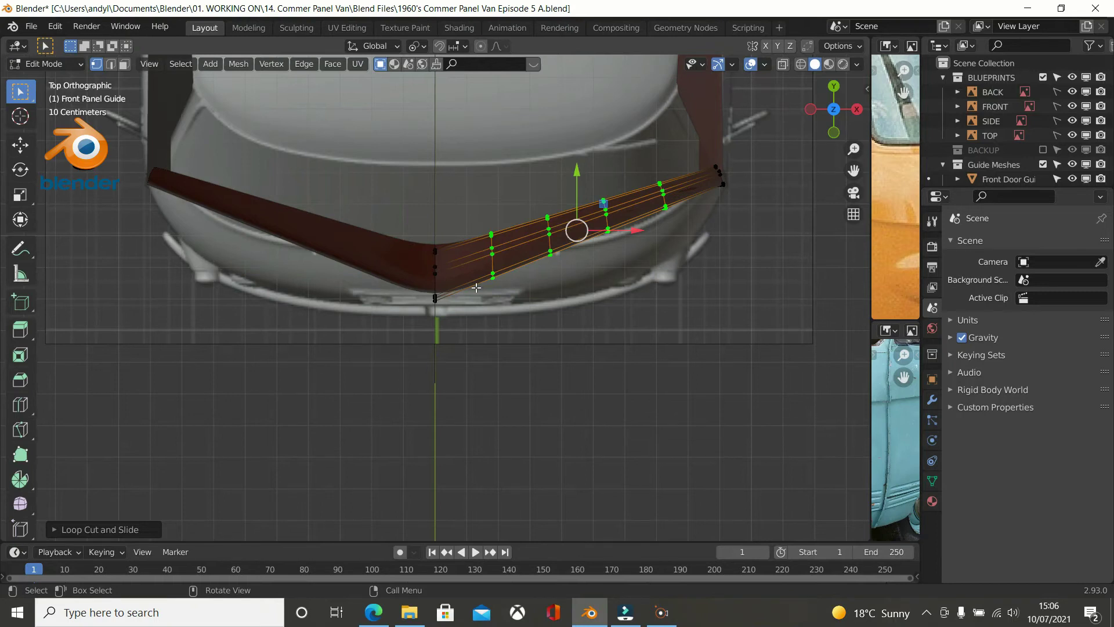
key("KP_3")
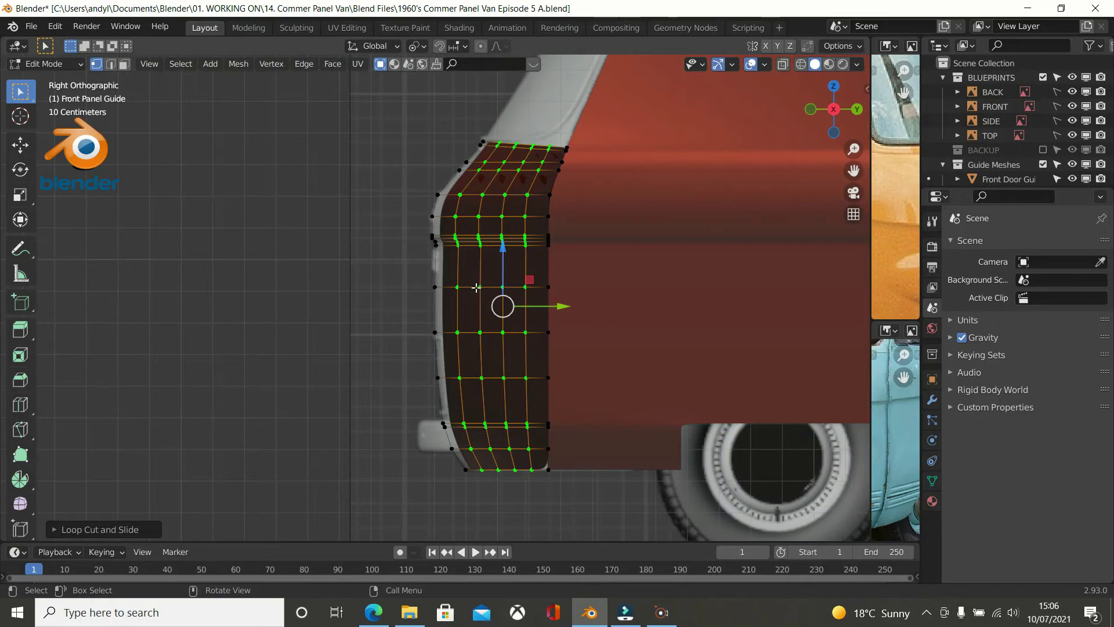
middle_click_drag(476, 287, 472, 323)
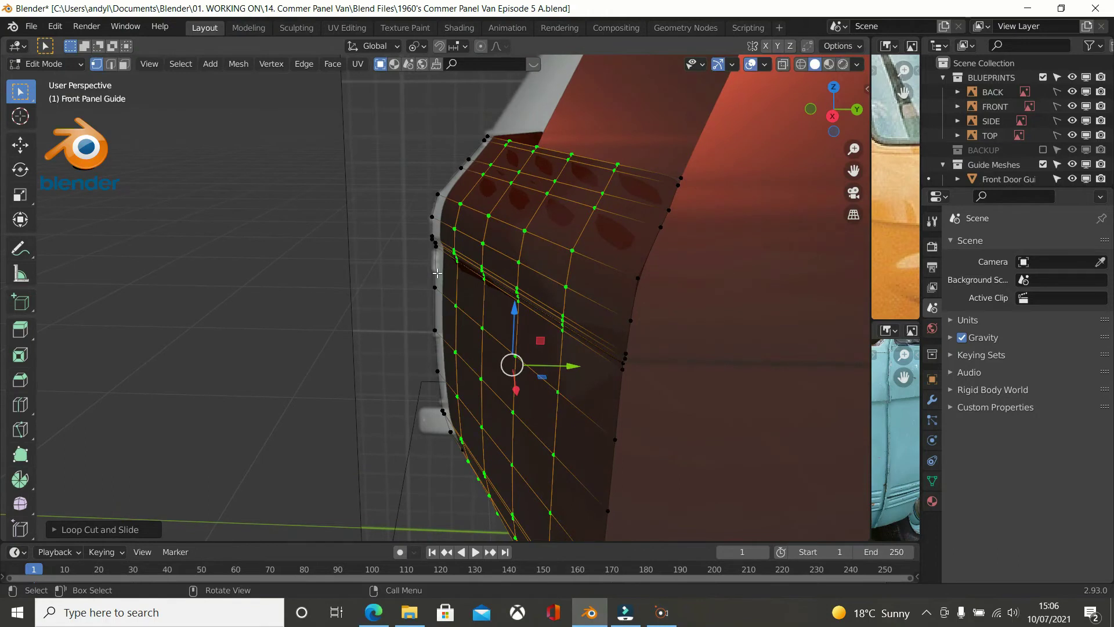
left_click(439, 274, "alt")
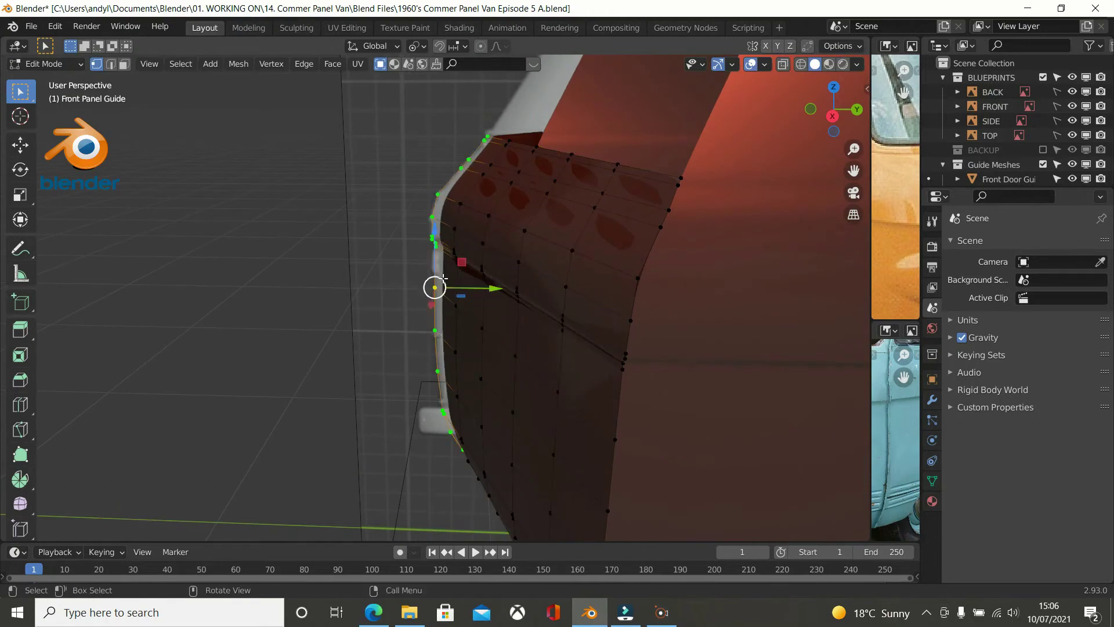
key("KP_3")
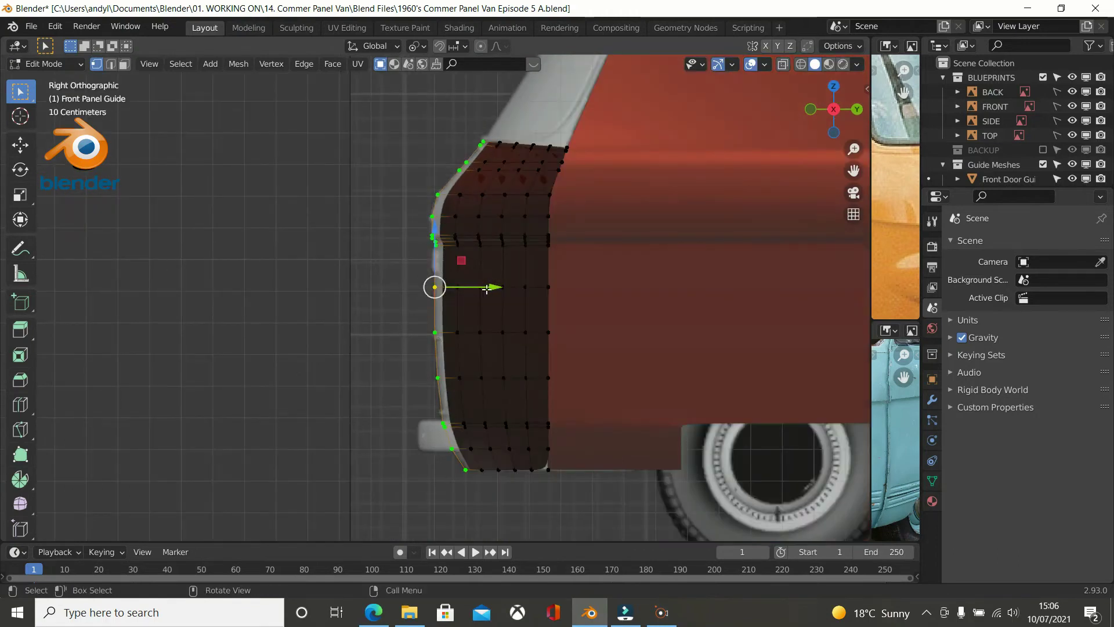
left_click_drag(486, 289, 485, 286)
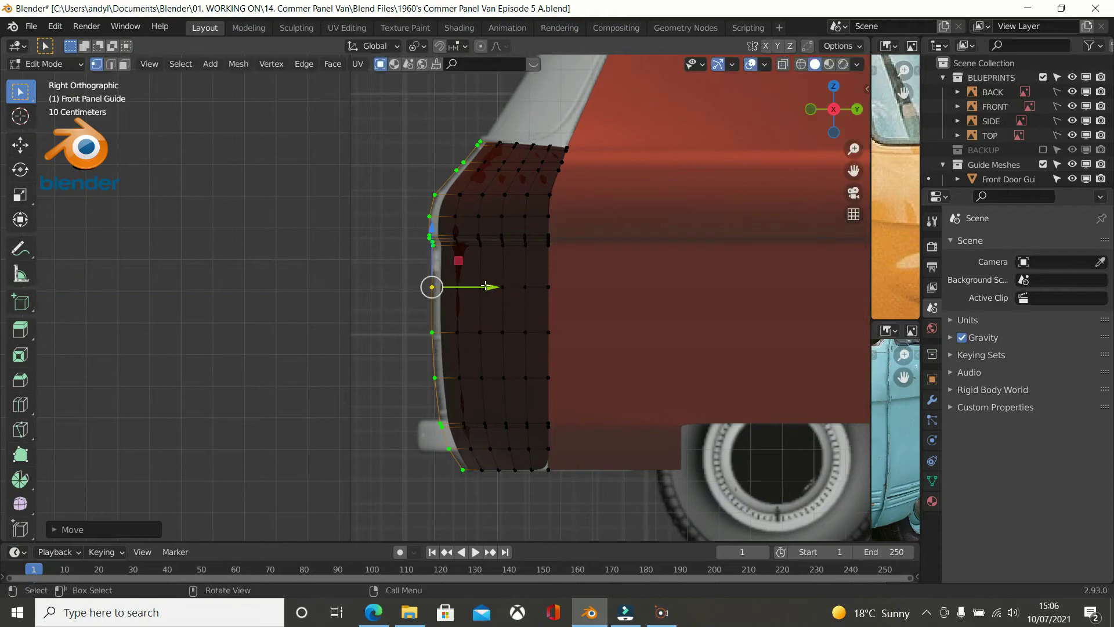
In the top view, select the first vertical loop beside the centre and move it forward along Y to follow the blueprint's curve.
key("KP_7")
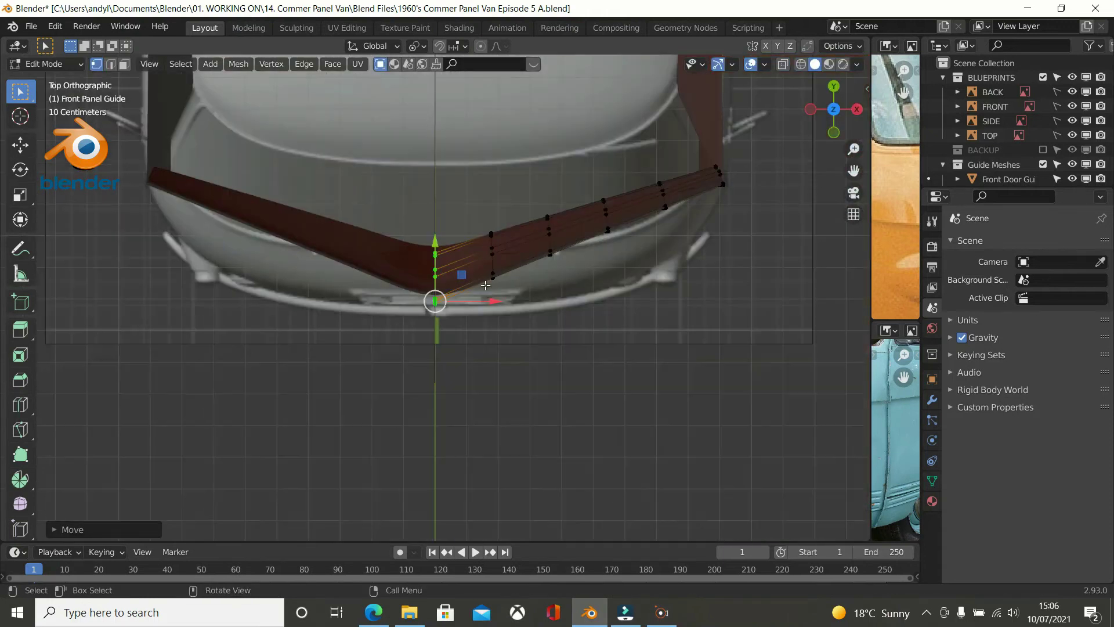
scroll(486, 283, "up", 4)
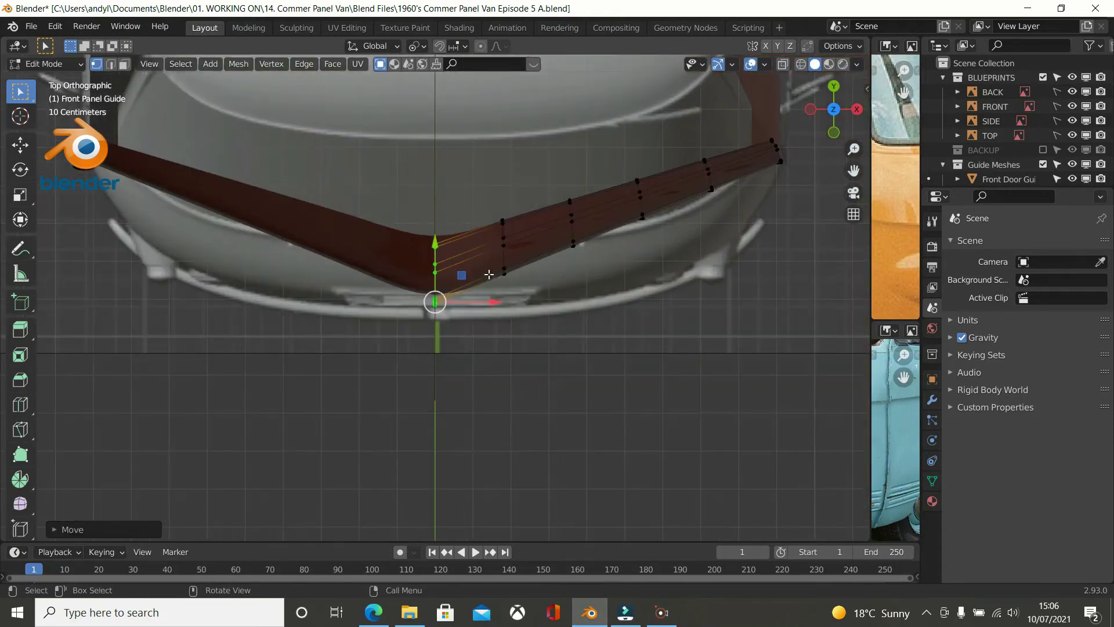
scroll(489, 274, "up", 2)
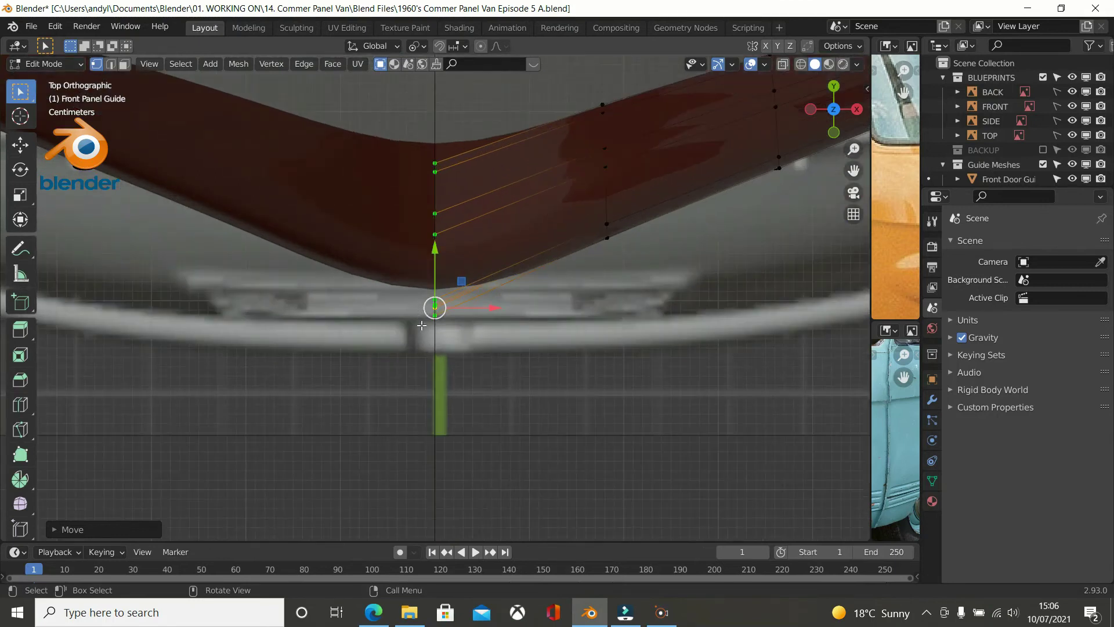
scroll(464, 304, "down", 1)
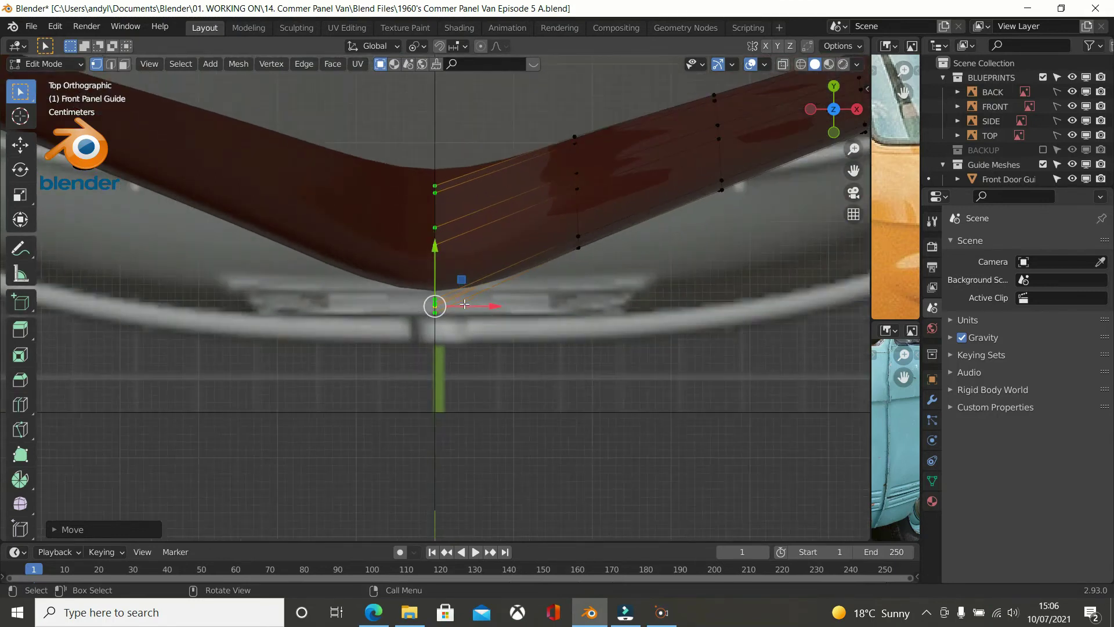
left_click(575, 160, "alt")
left_click_drag(575, 125, 577, 177)
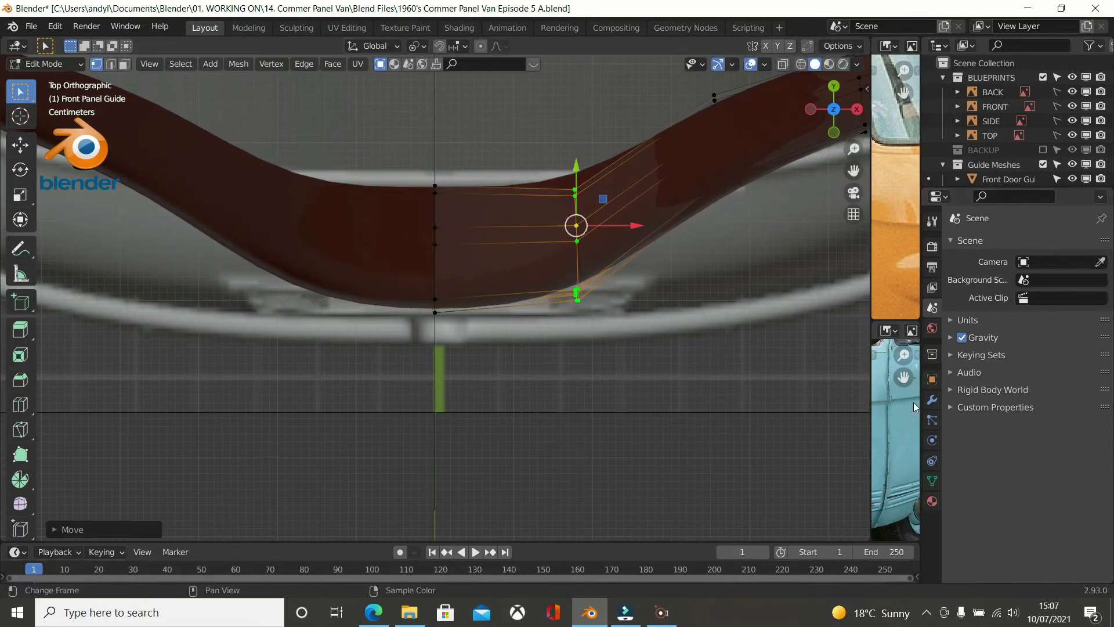
Turn off the Subdivision modifier's viewport display, switch to wireframe shading, and nudge the first loop back to match the blueprint.
left_click(932, 400)
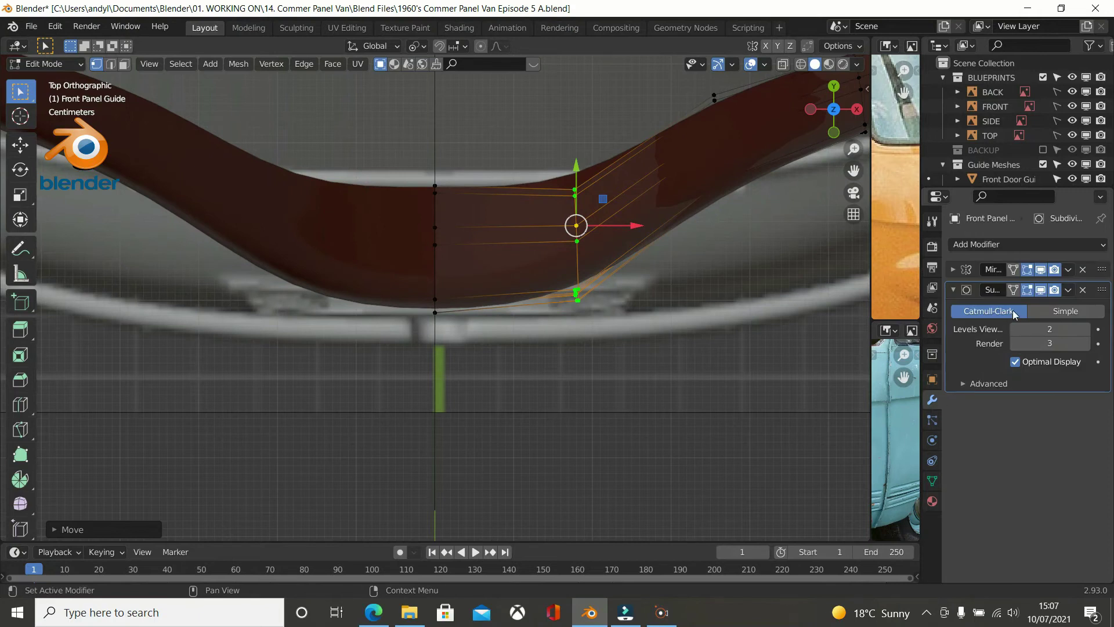
left_click(1040, 291)
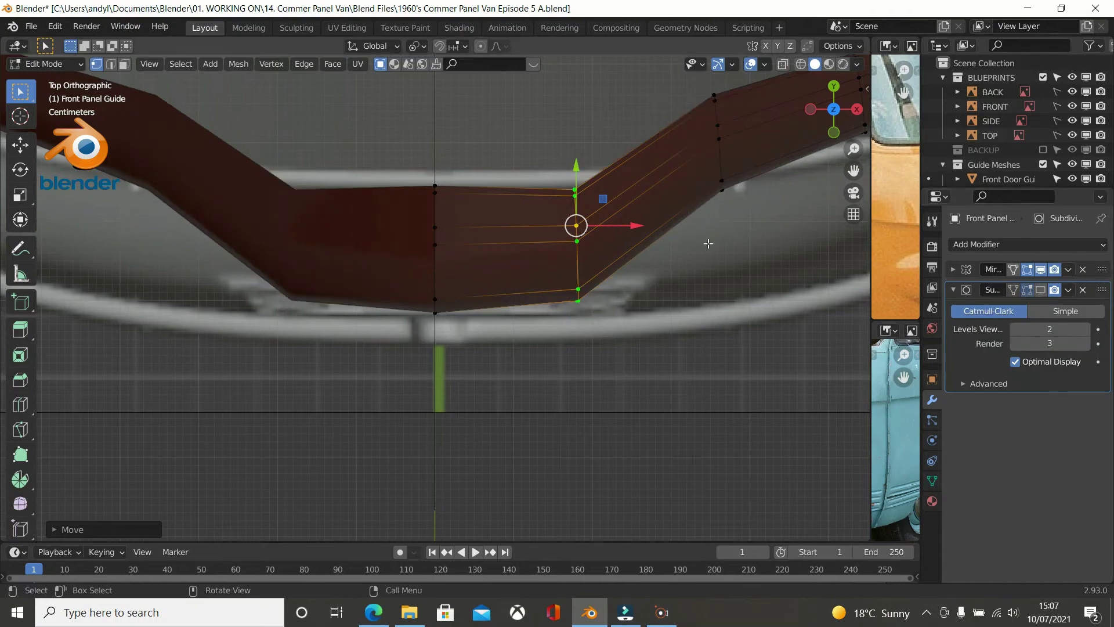
key("z")
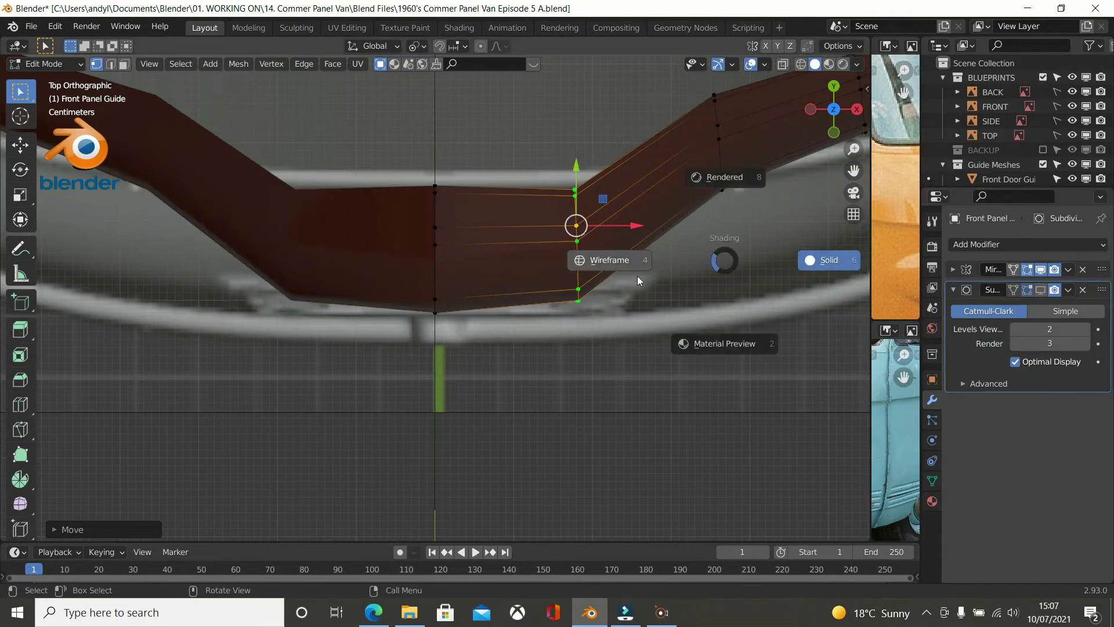
left_click(608, 261)
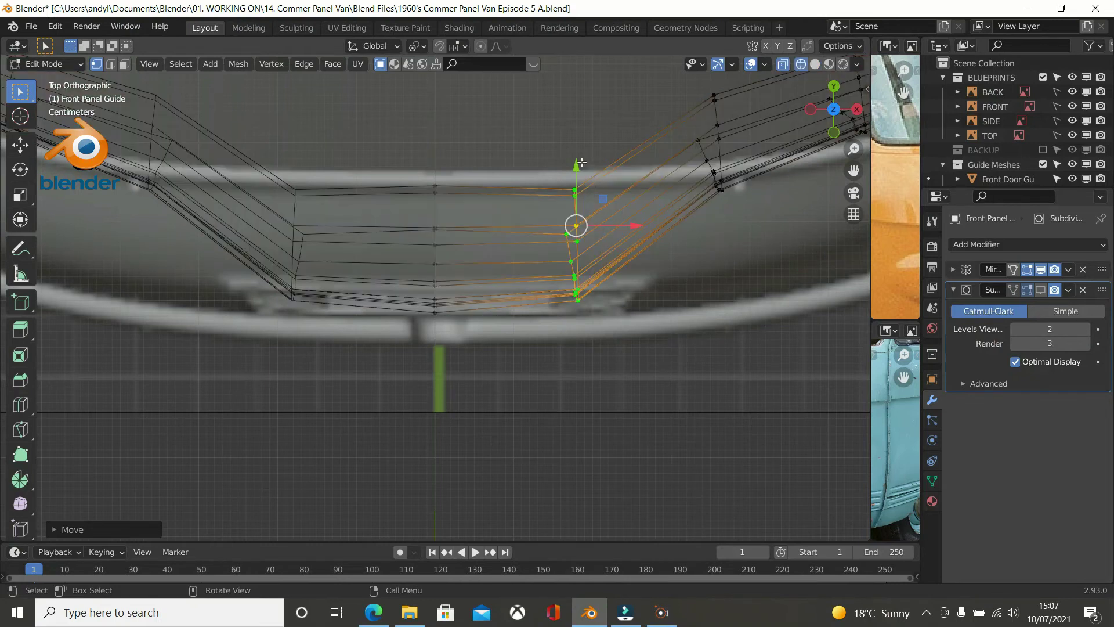
left_click_drag(577, 159, 581, 162)
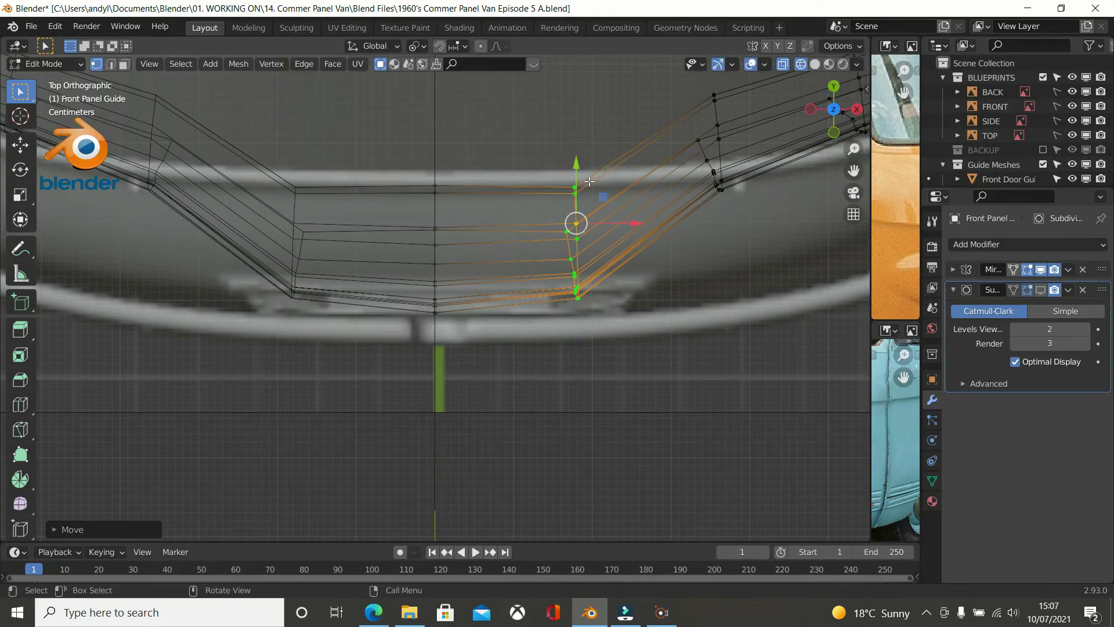
Select the second vertical loop from the centre and move it about 0.11 m forward along Y onto the blueprint's curve.
scroll(665, 179, "down", 1)
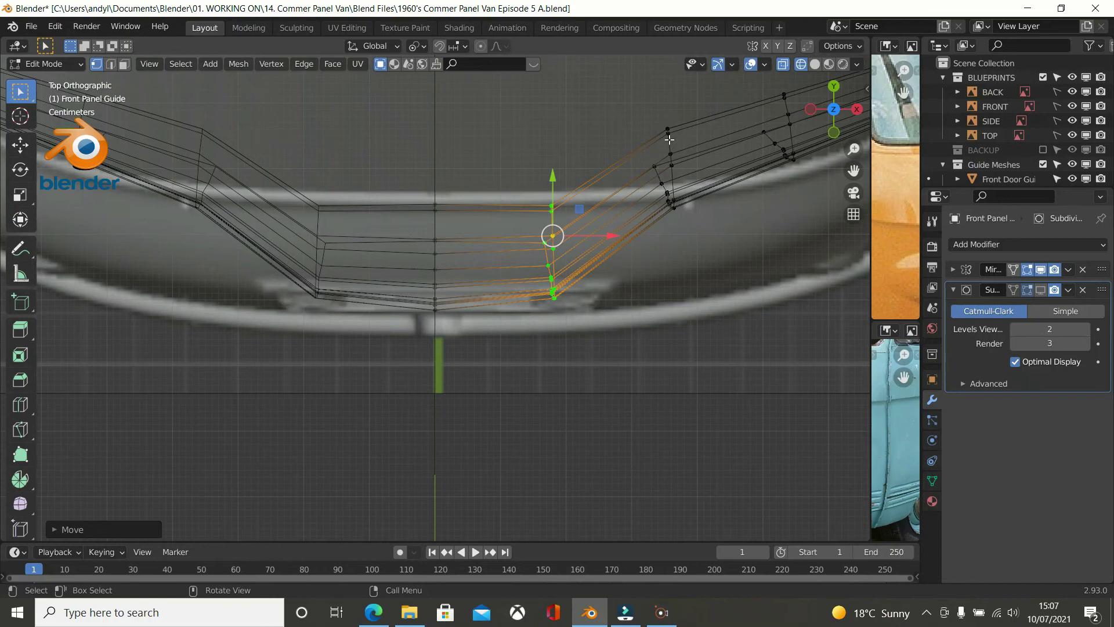
left_click(669, 139, "alt")
middle_click_drag(571, 245, 392, 286, "shift")
left_click_drag(489, 118, 483, 182)
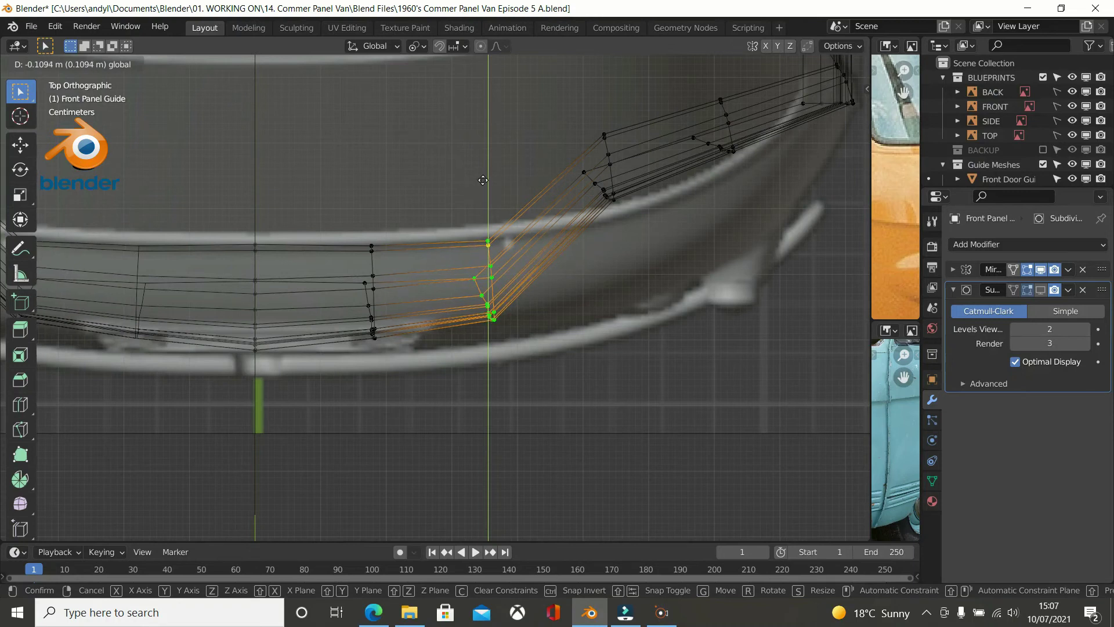
left_click_drag(481, 177, 474, 165)
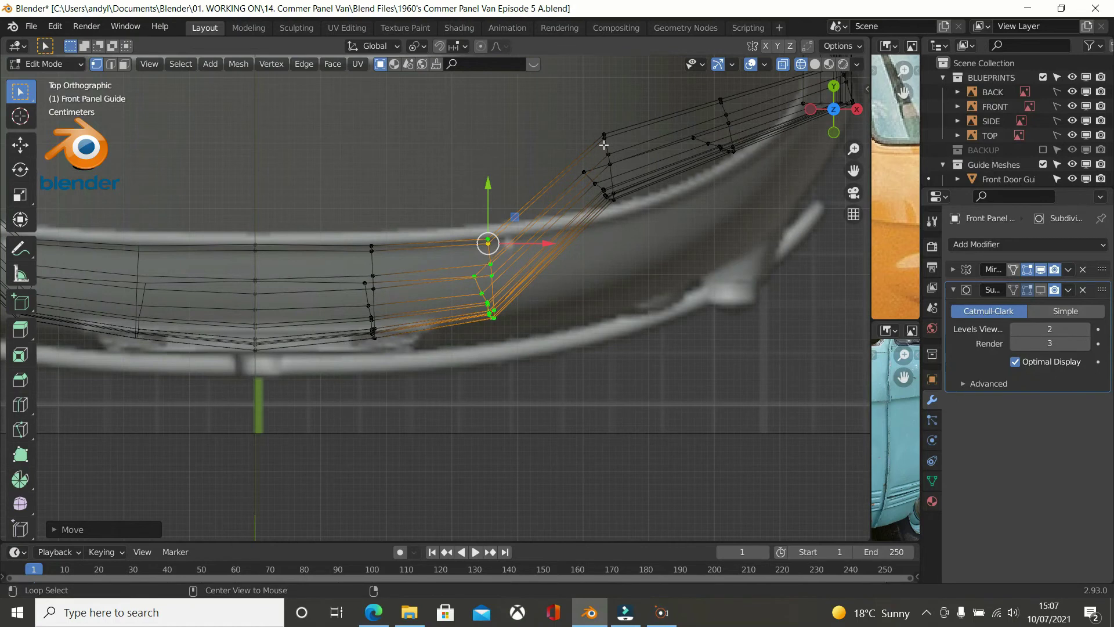
Move the third and fourth vertical loops forward along Y onto the top blueprint's curve, the fourth by about 0.12 m.
left_click(606, 144, "alt")
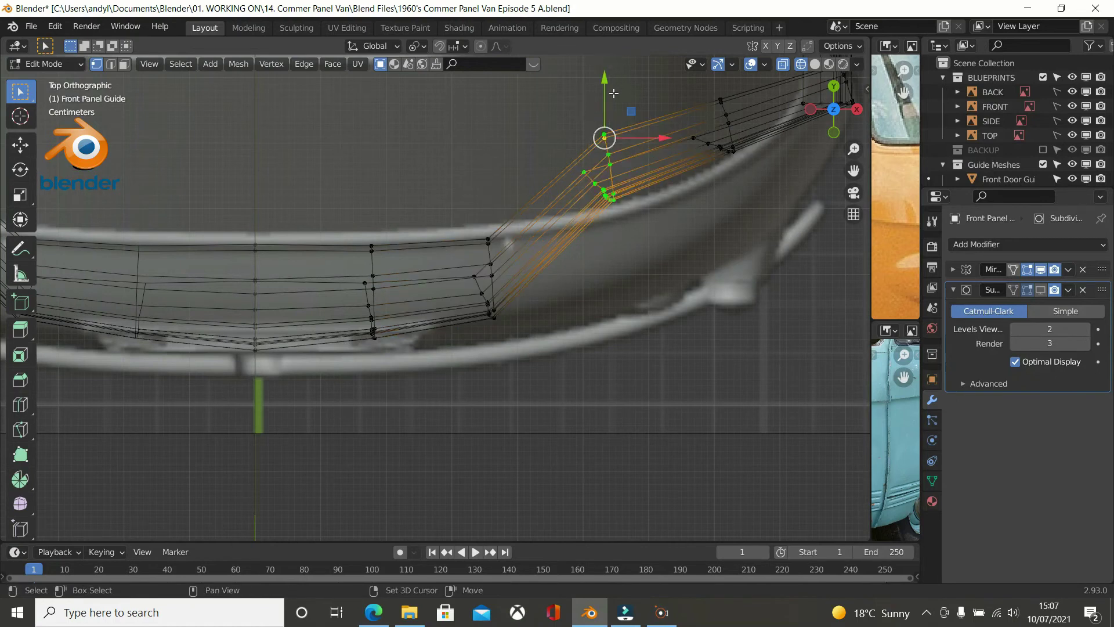
middle_click_drag(614, 88, 533, 175, "shift")
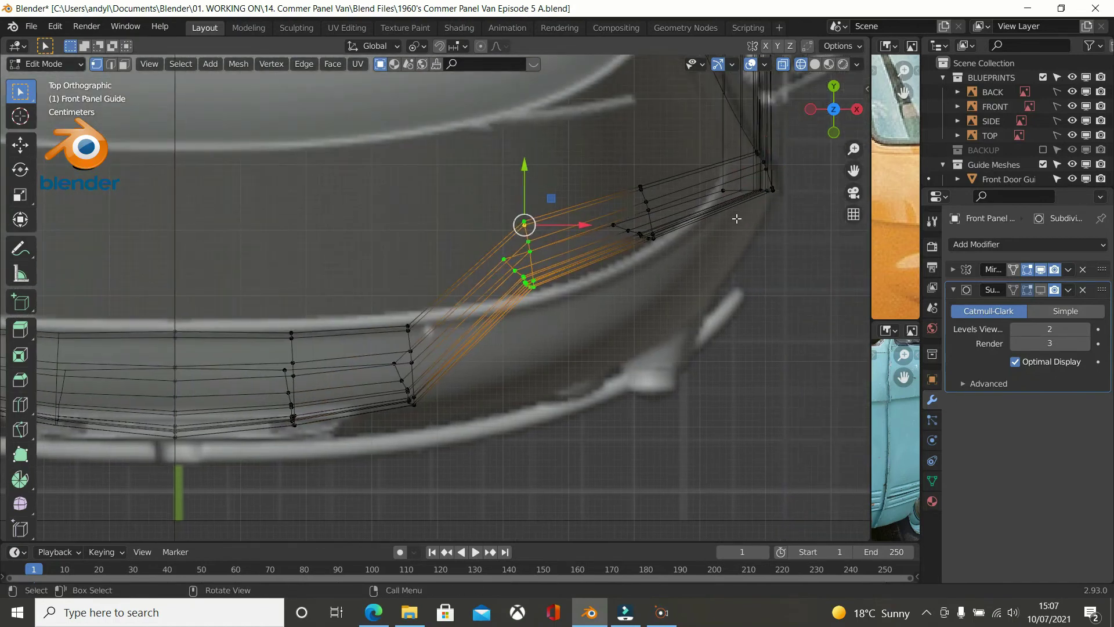
left_click_drag(529, 168, 534, 257)
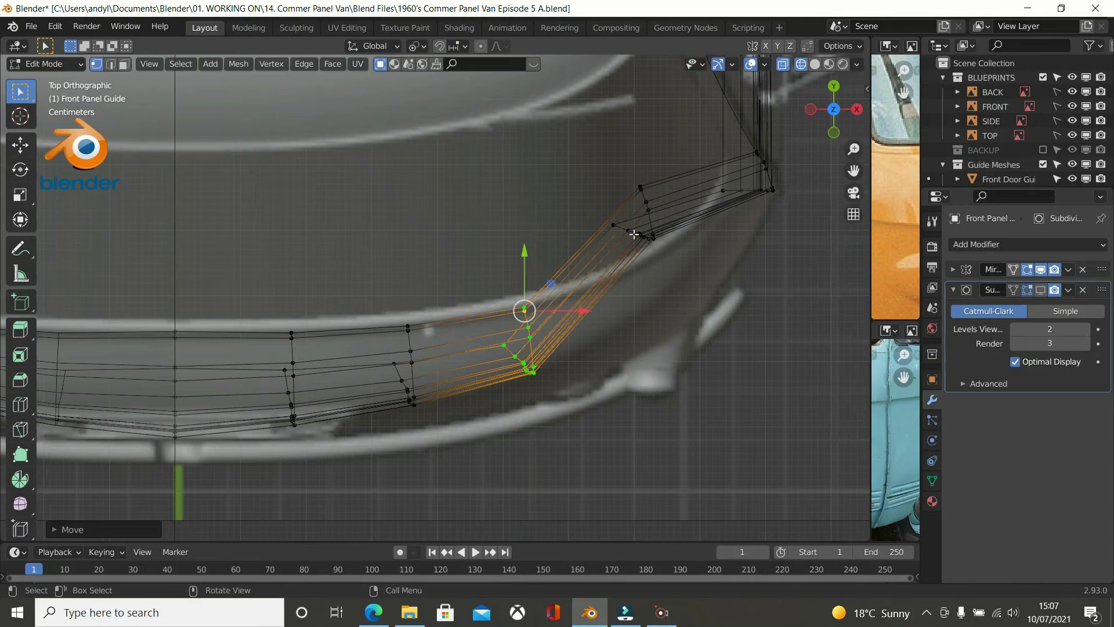
left_click(642, 191, "alt")
left_click_drag(639, 136, 640, 217)
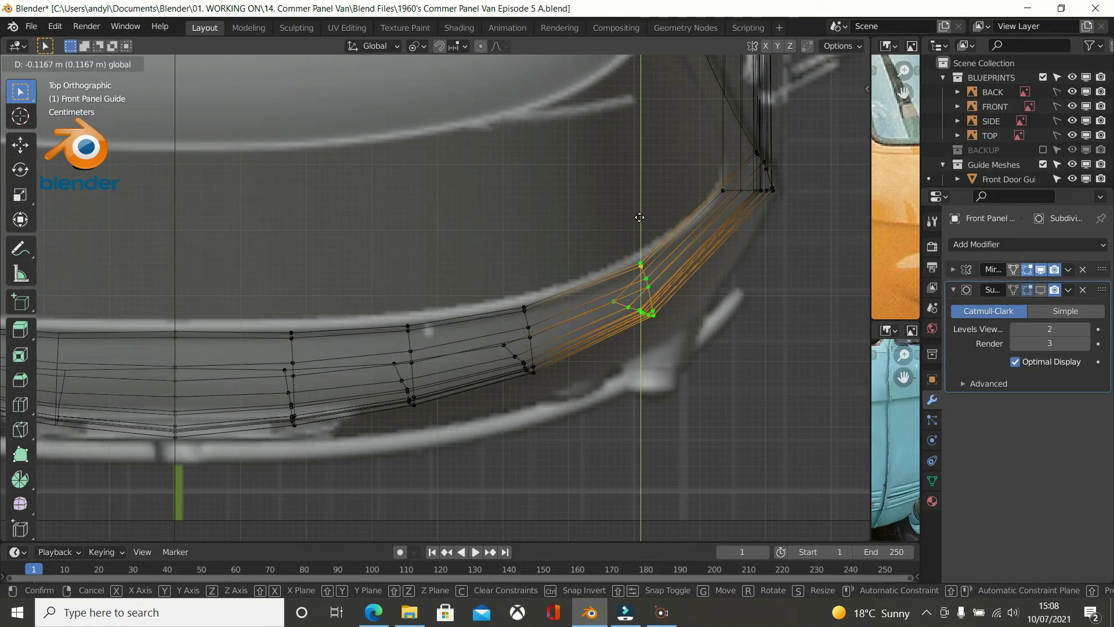
left_click_drag(640, 217, 640, 220)
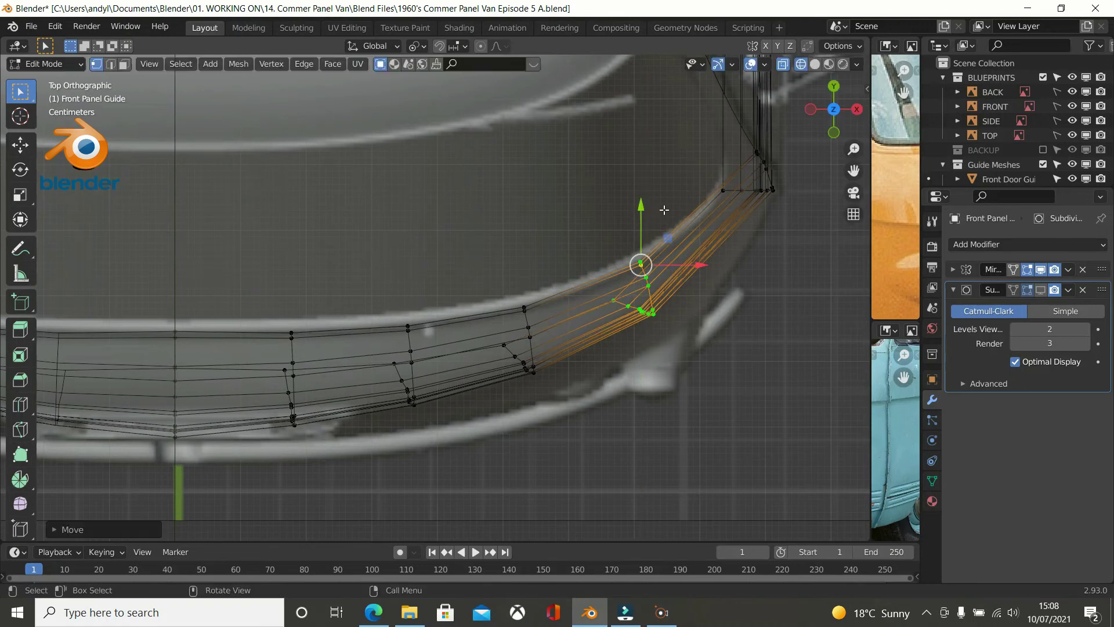
Add one vertical loop cut between the fourth loop and the door-side edge and move it forward and outward onto the corner curve.
key("ctrl+r")
left_click(689, 231)
left_click(690, 230)
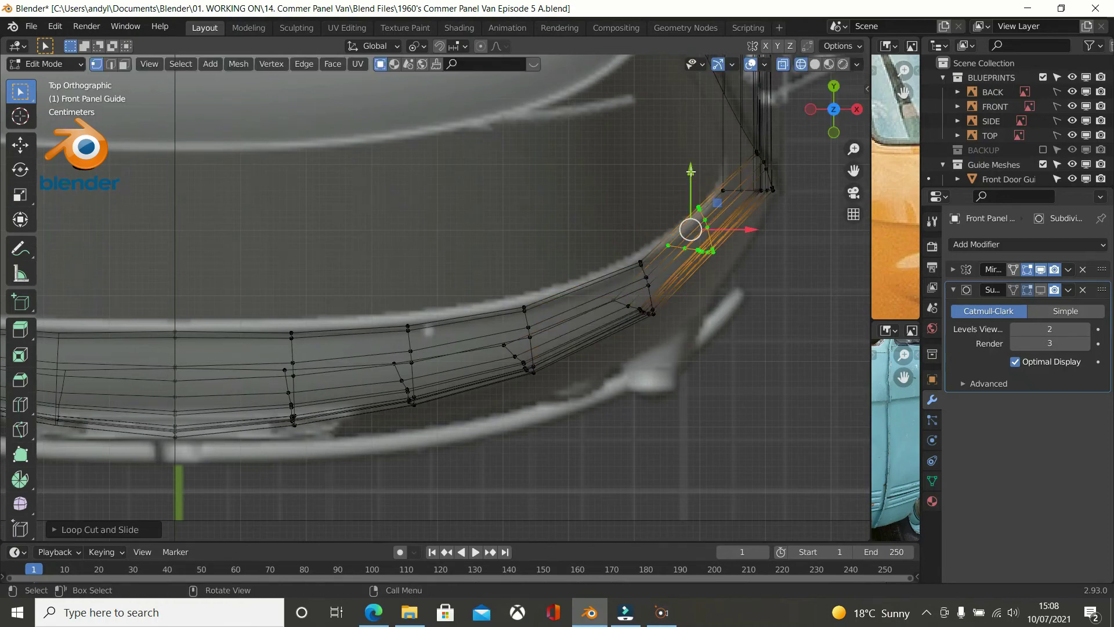
left_click_drag(691, 171, 686, 184)
left_click_drag(751, 235, 758, 241)
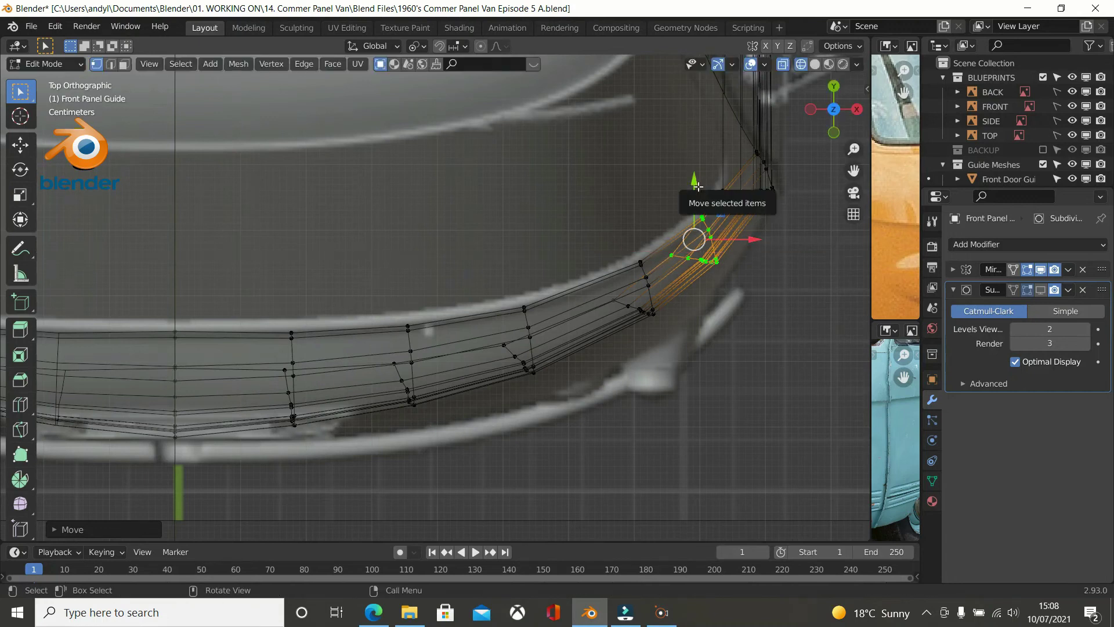
left_click_drag(697, 183, 695, 191)
Check the front panel guide against the side blueprint, switch the viewport to solid shading and leave Edit Mode.
middle_click_drag(696, 192, 551, 88)
key("KP_3")
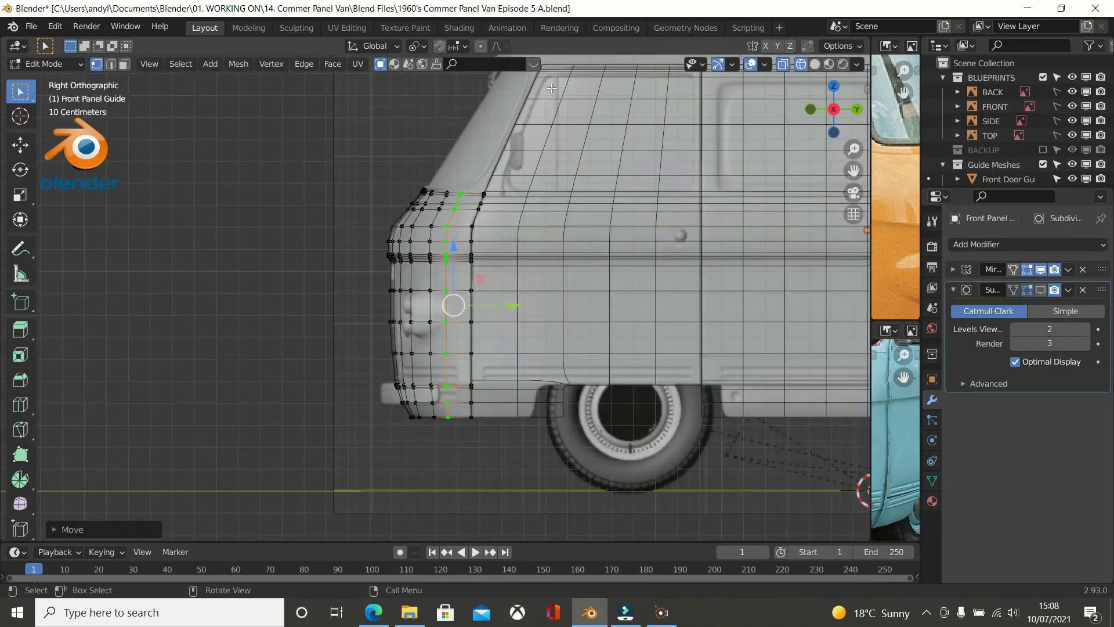
scroll(551, 86, "up", 1)
scroll(551, 84, "up", 1)
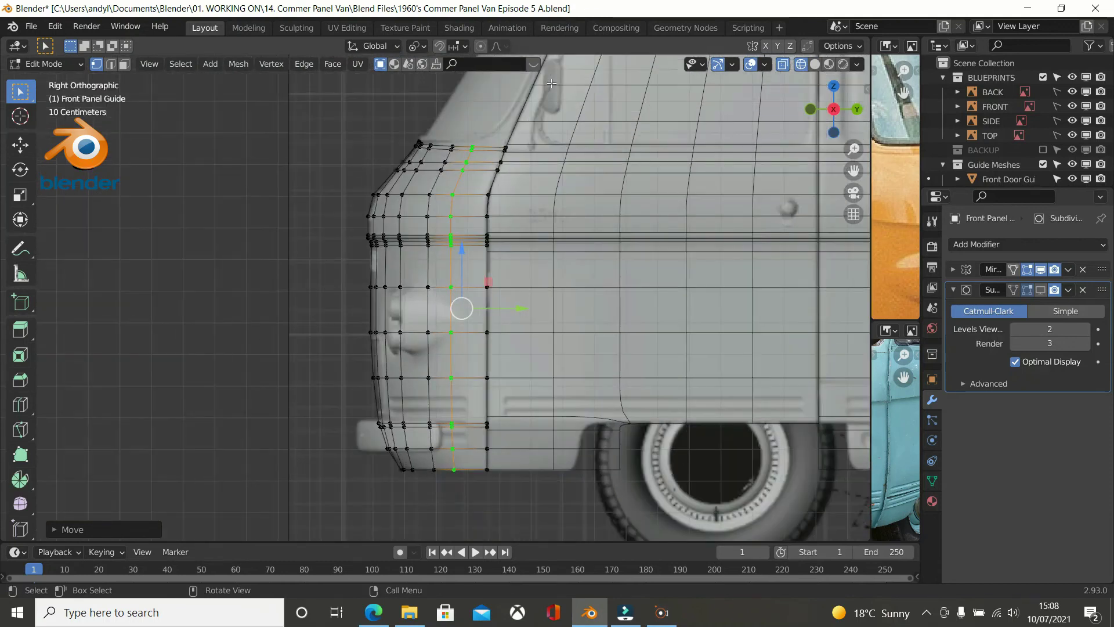
key("z")
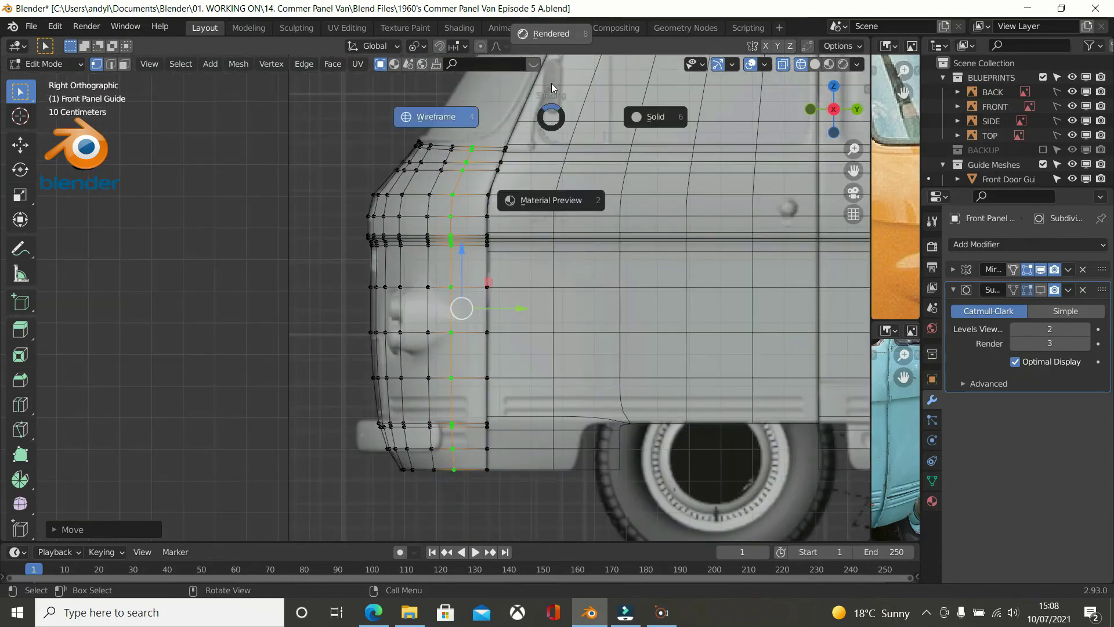
left_click(648, 118)
middle_click_drag(562, 209, 545, 293)
key("Tab")
middle_click_drag(495, 220, 573, 302)
scroll(604, 302, "down", 1)
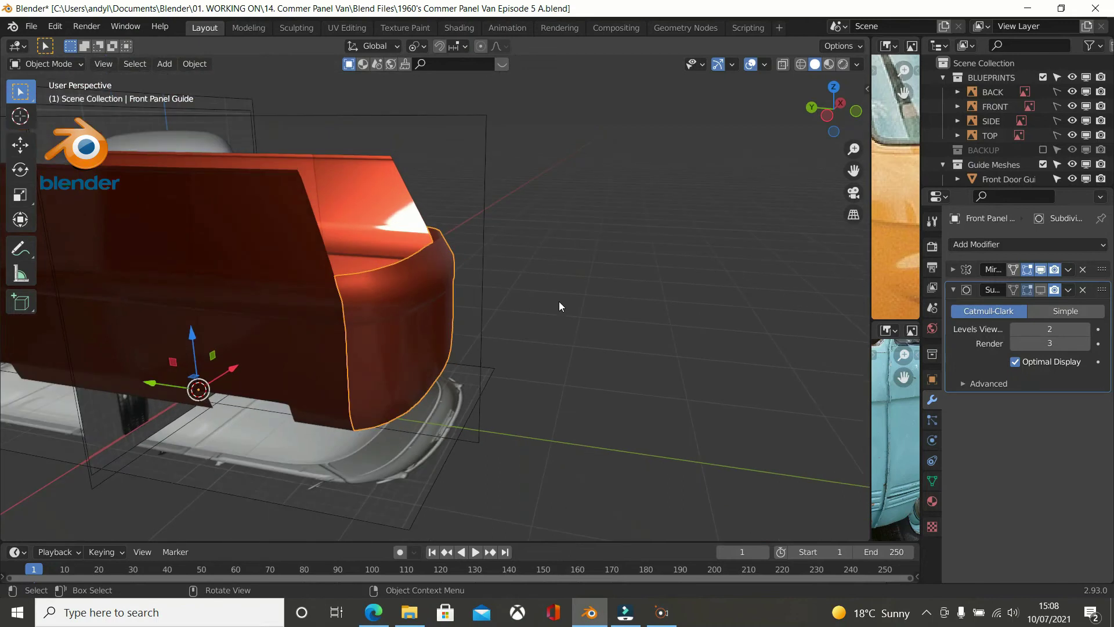
Examine the front panel guide's outline against the top blueprint in solid shading and the side blueprint in wireframe.
key("KP_7")
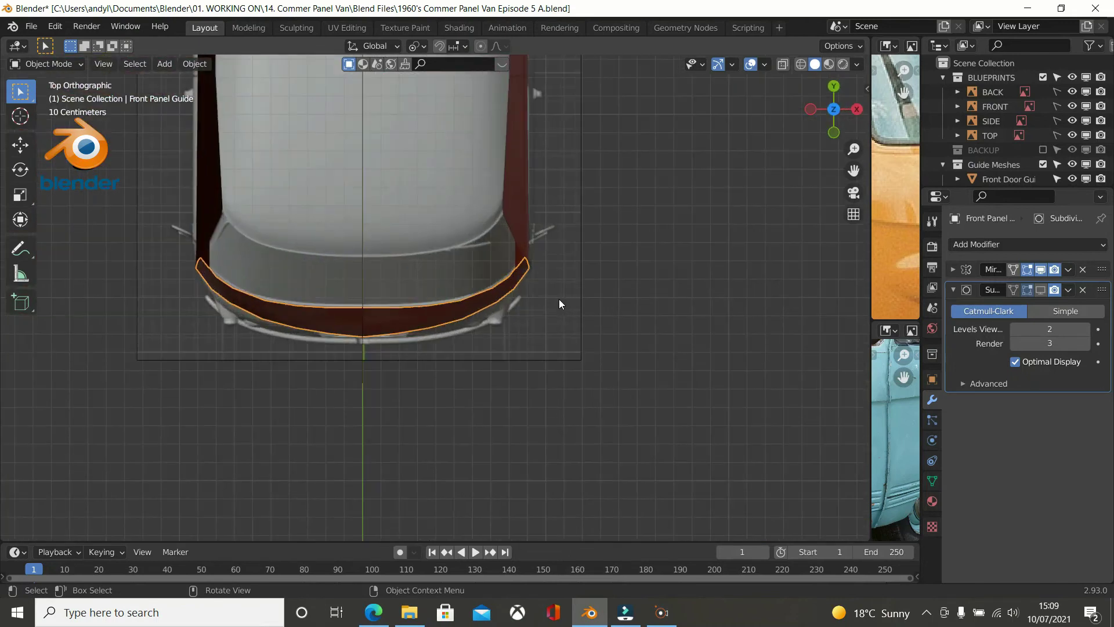
scroll(555, 291, "up", 2)
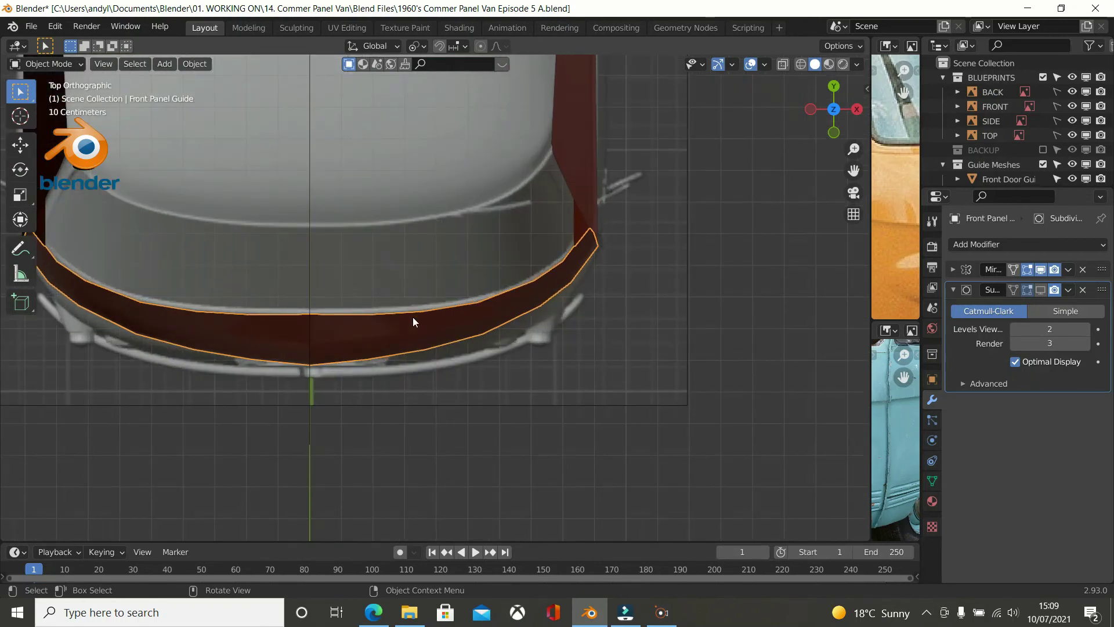
middle_click_drag(436, 312, 467, 204)
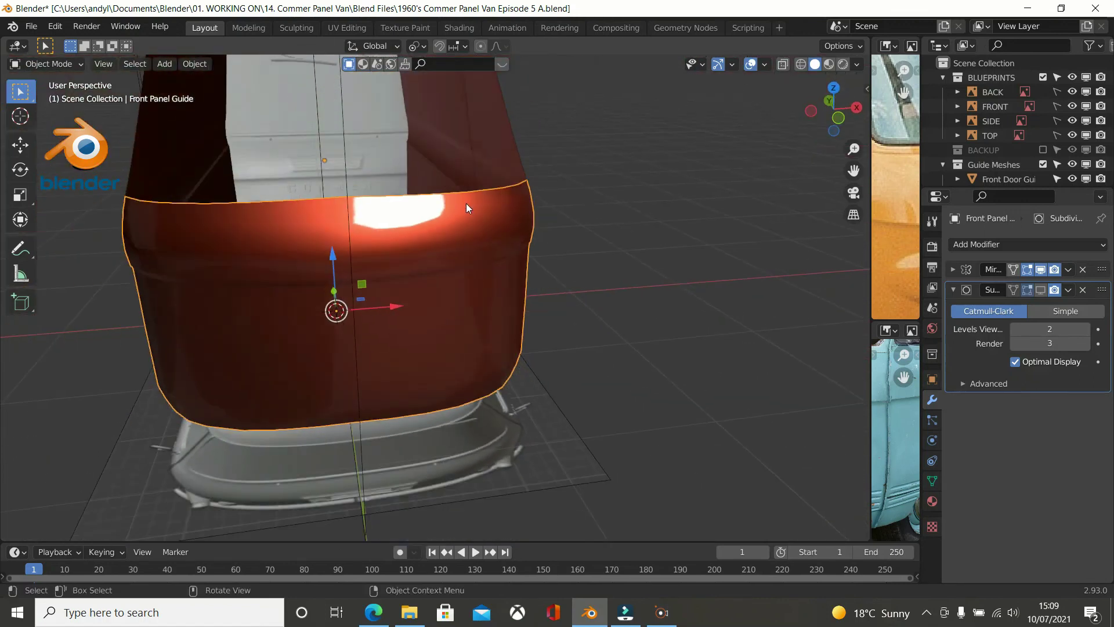
key("KP_3")
scroll(466, 206, "up", 1)
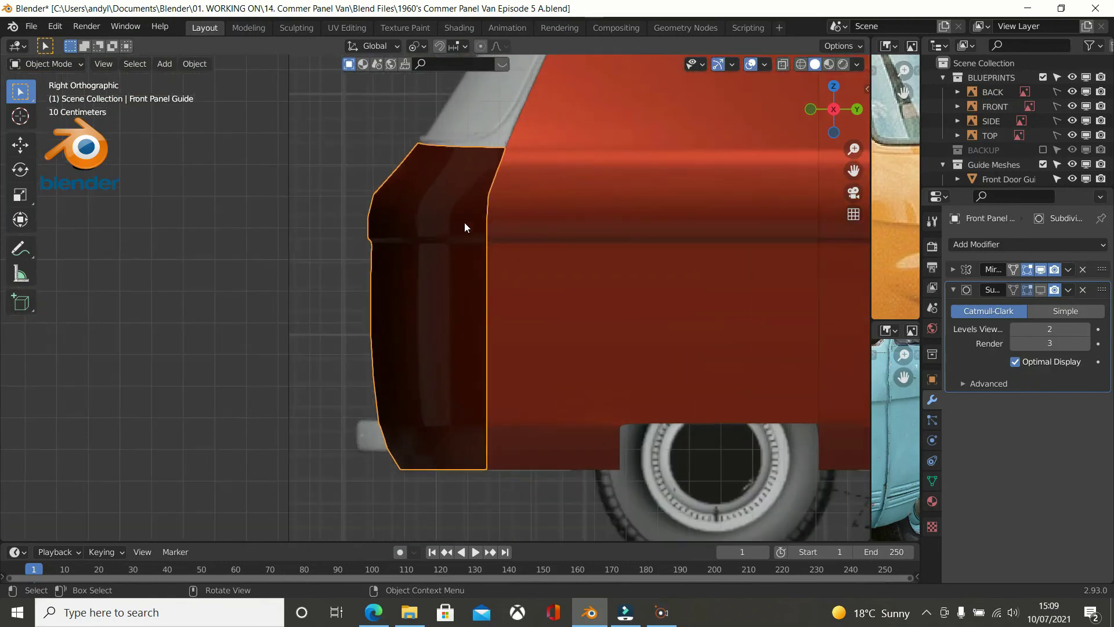
key("z")
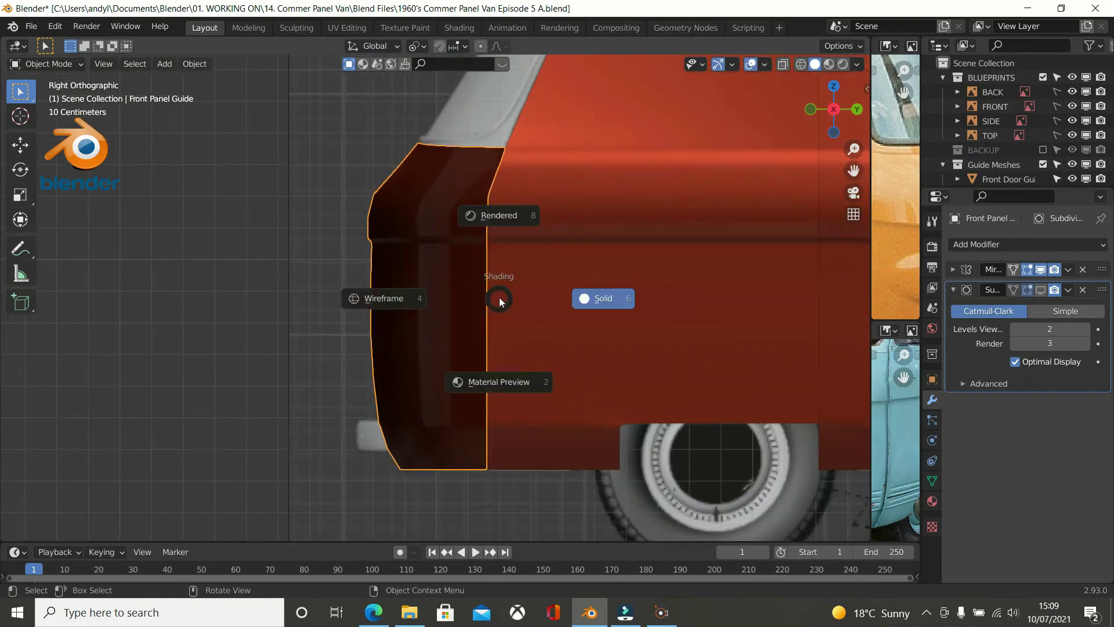
left_click(364, 300)
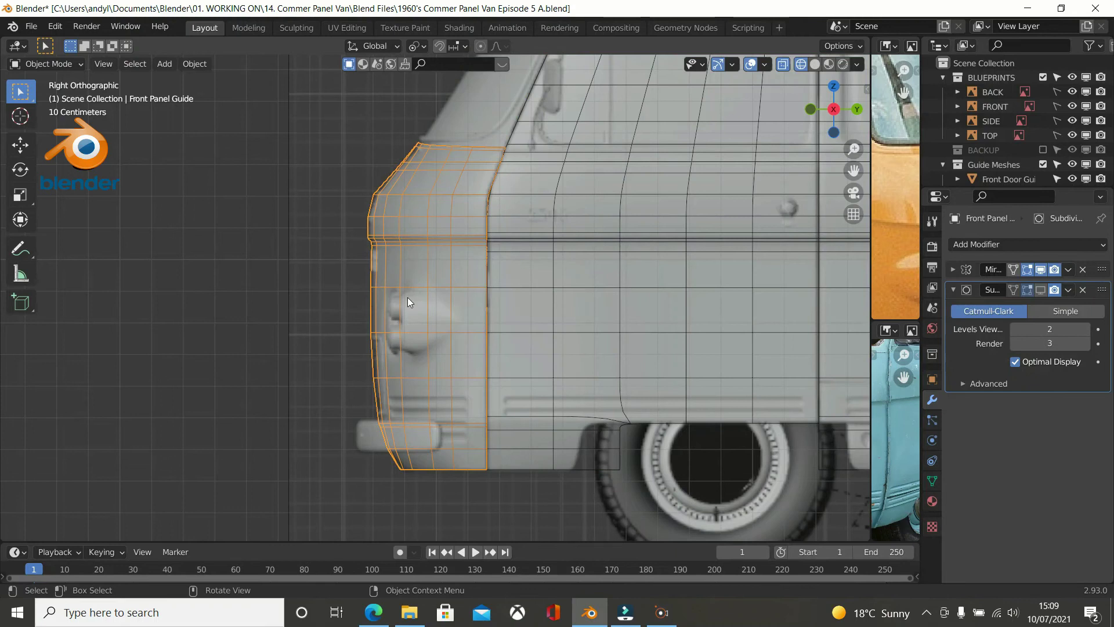
scroll(463, 285, "up", 1)
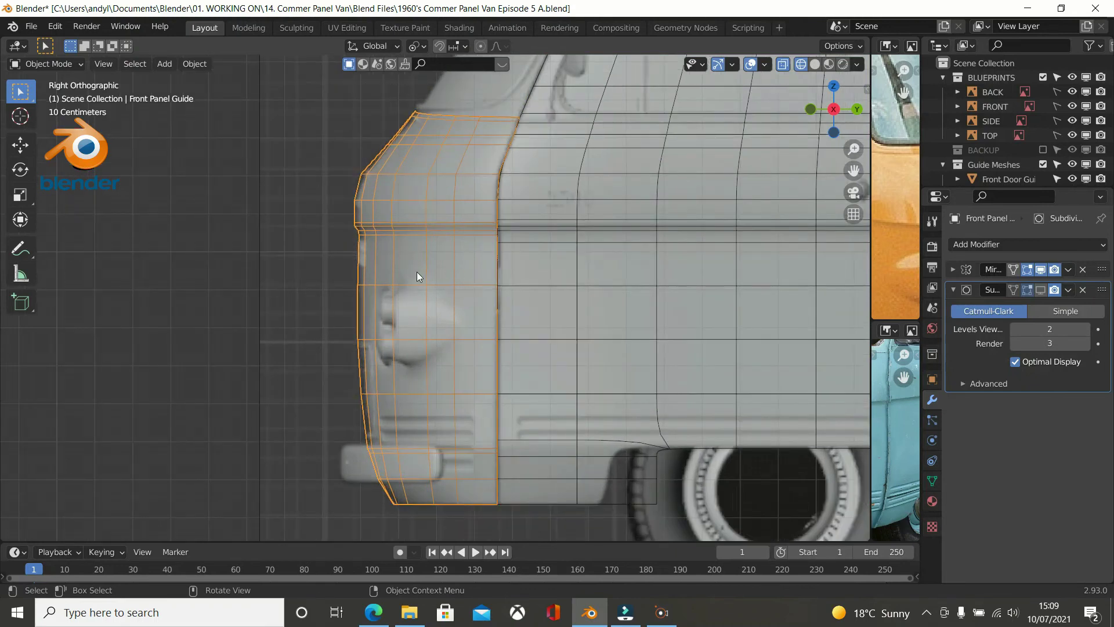
scroll(349, 271, "down", 3)
middle_click_drag(374, 273, 413, 301)
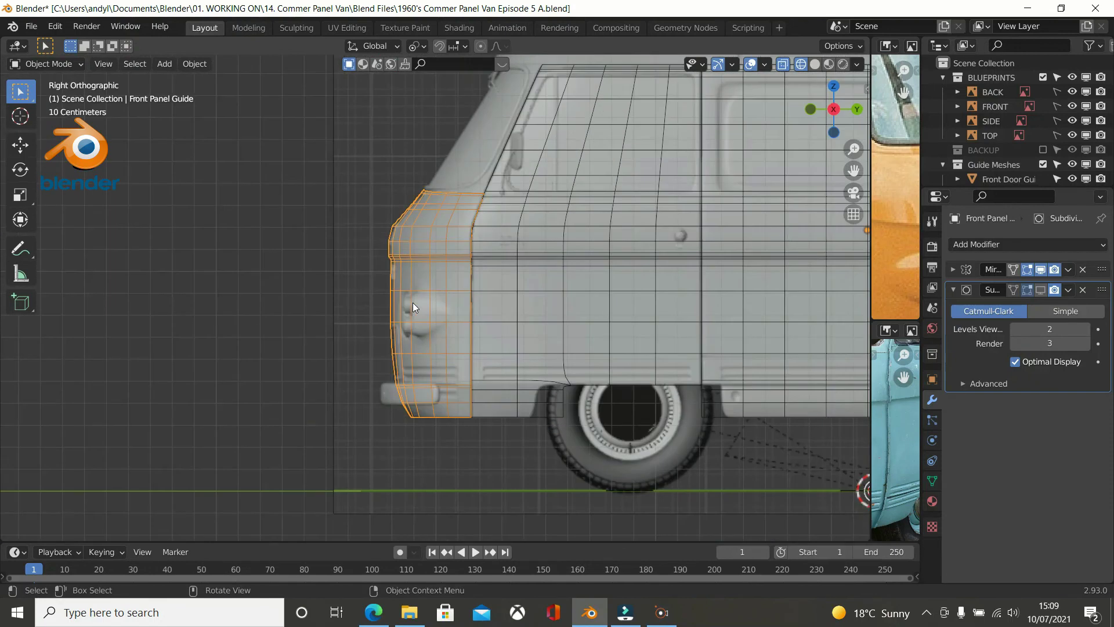
scroll(413, 301, "down", 1)
scroll(370, 356, "down", 1)
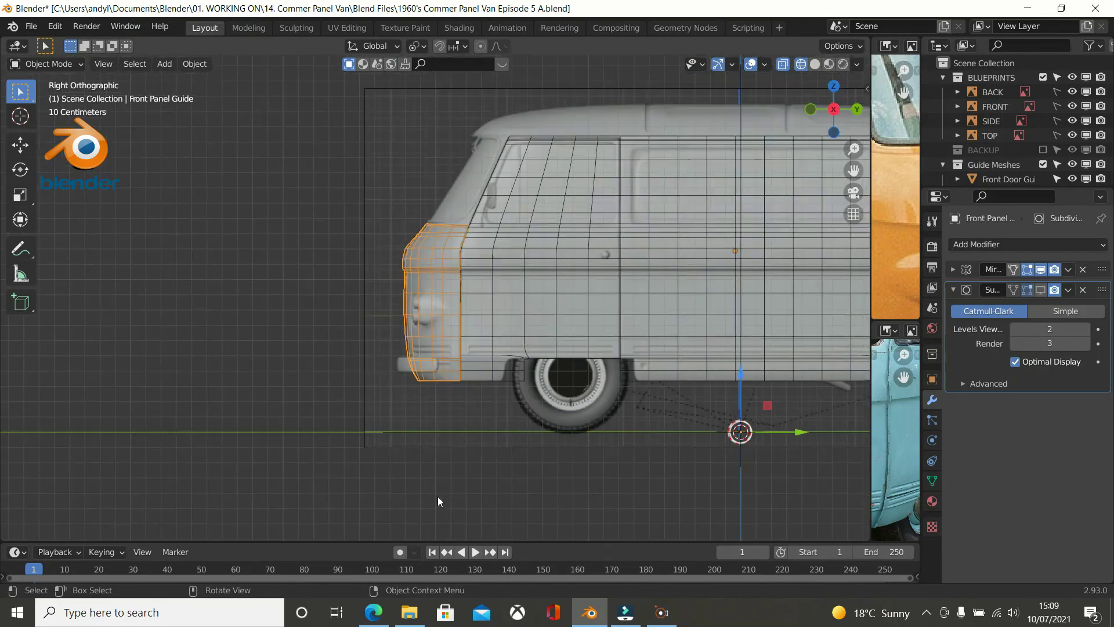
Return the viewport to solid shading and examine the guide meshes along the whole van and from its front.
key("z")
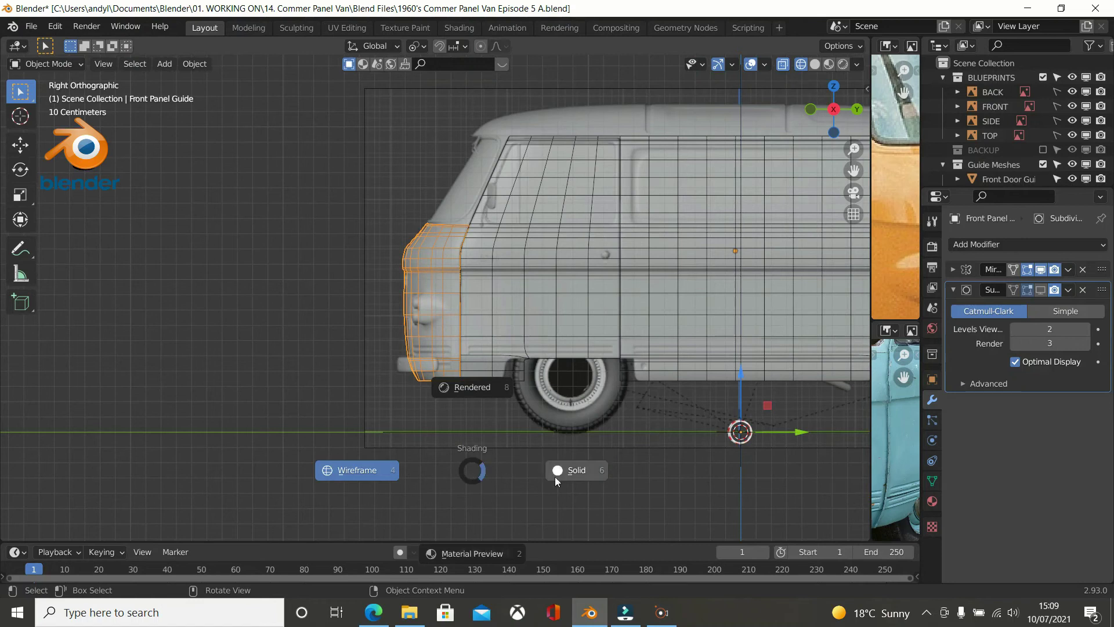
left_click(572, 471)
scroll(572, 471, "down", 4)
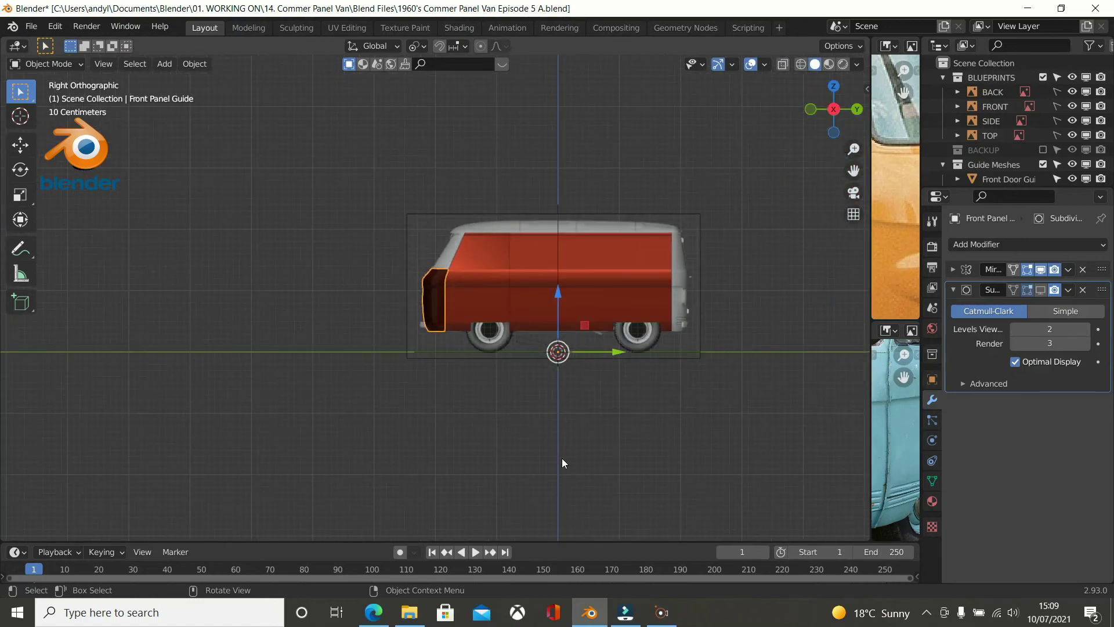
middle_click_drag(538, 450, 444, 436, "shift")
scroll(467, 383, "up", 1)
scroll(446, 375, "up", 3)
middle_click_drag(461, 382, 594, 383)
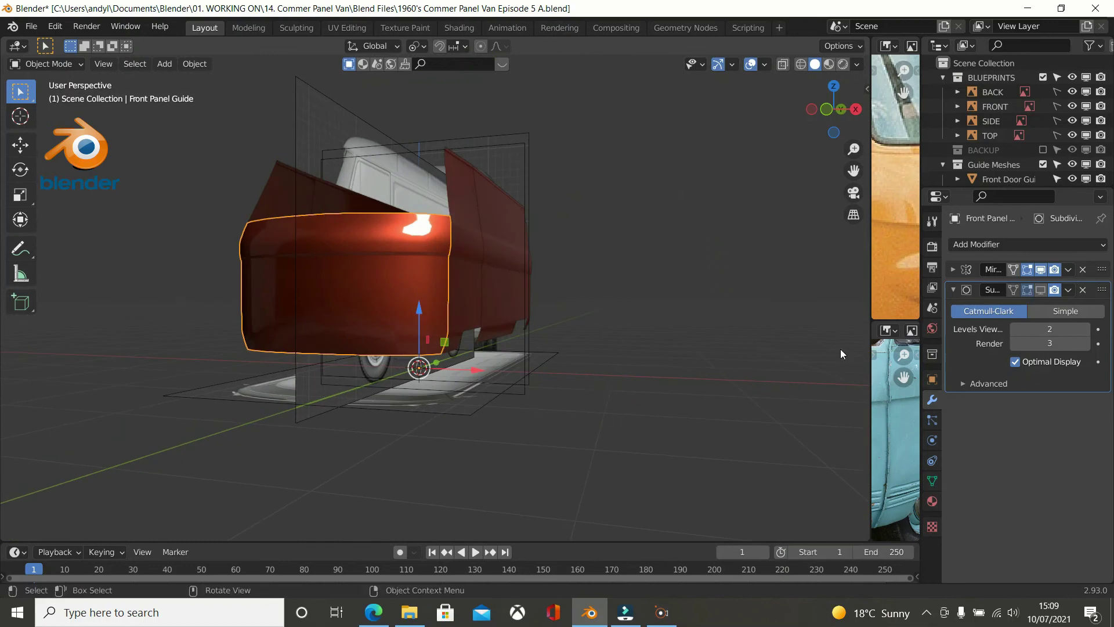
scroll(840, 349, "up", 1)
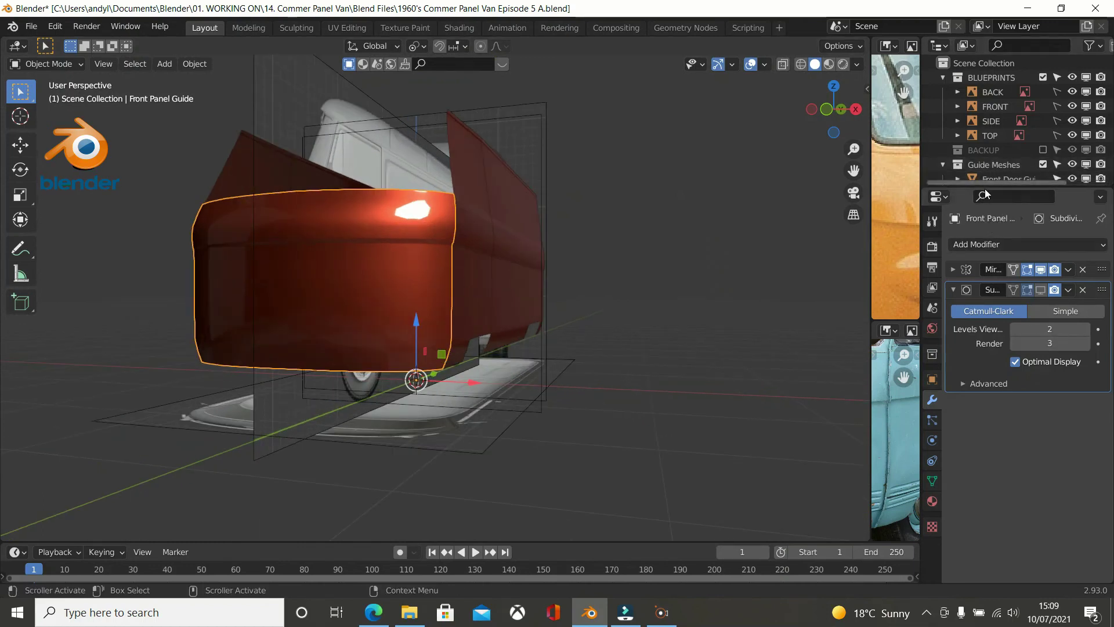
Widen the reference photo and Outliner areas and rename the Front Panel Guide object as Front Lower Panel Guide.
scroll(990, 165, "down", 3)
double_click(990, 164)
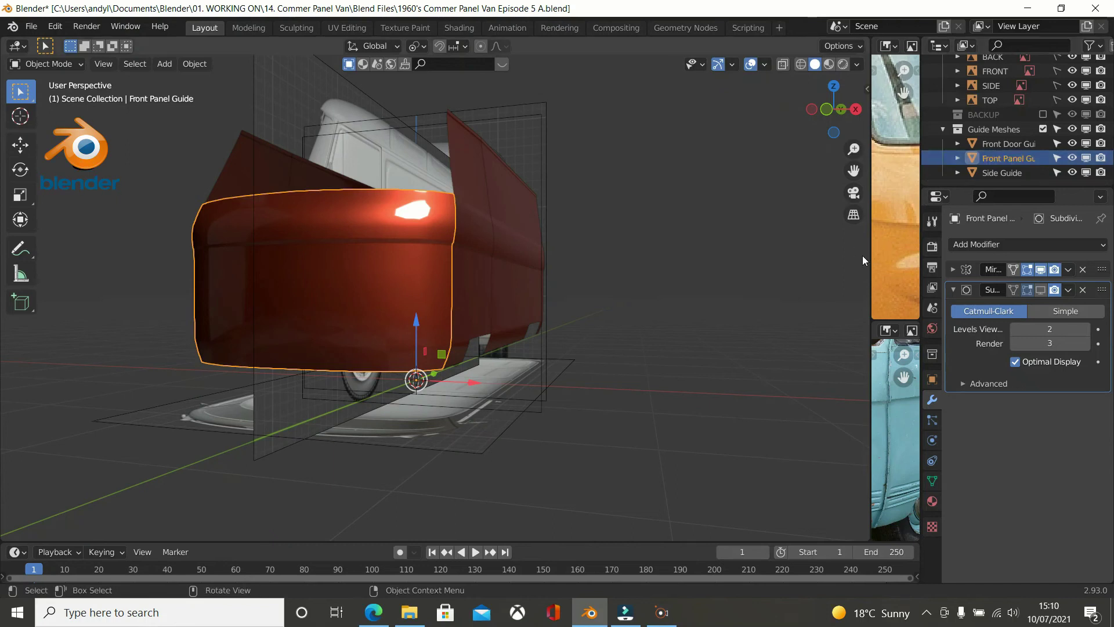
left_click_drag(870, 252, 748, 265)
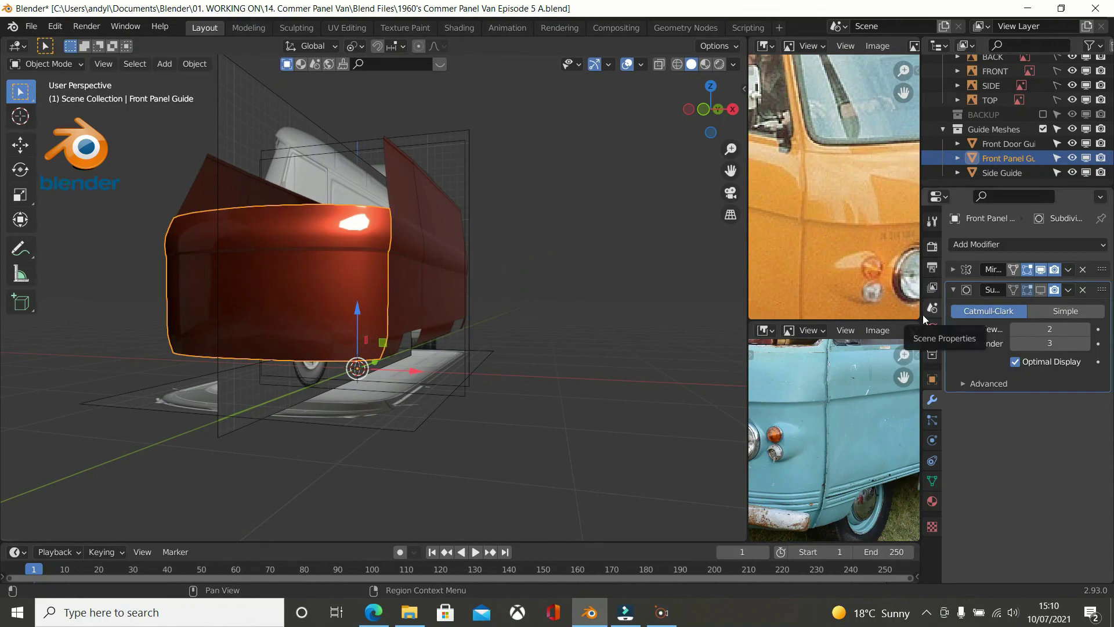
left_click_drag(920, 311, 672, 347)
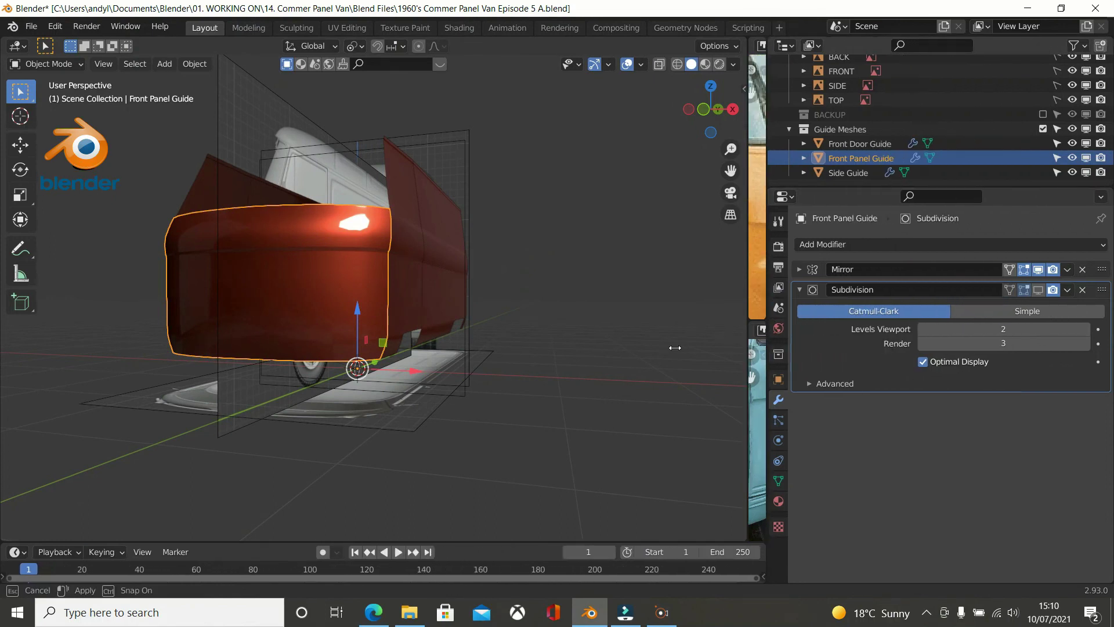
double_click(854, 162)
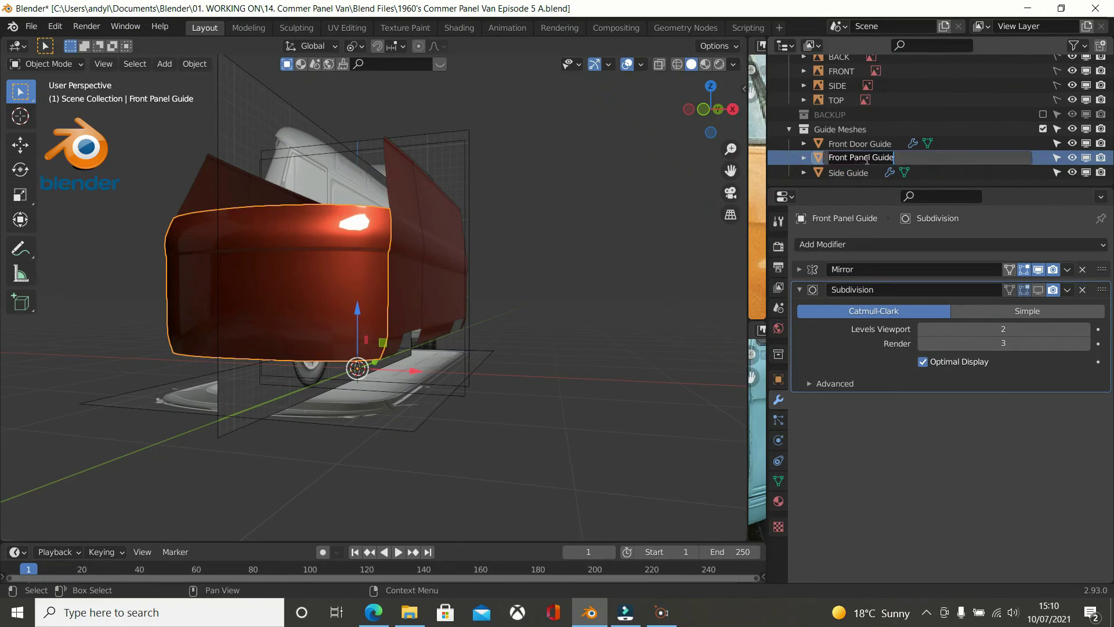
key("Return")
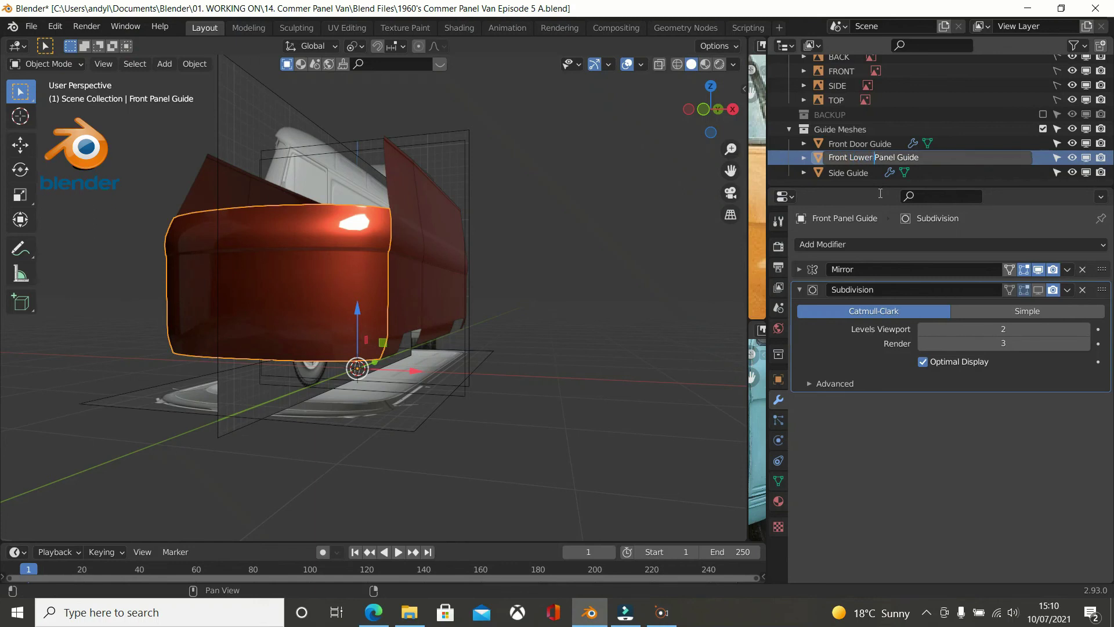
type("Lower")
key("Return")
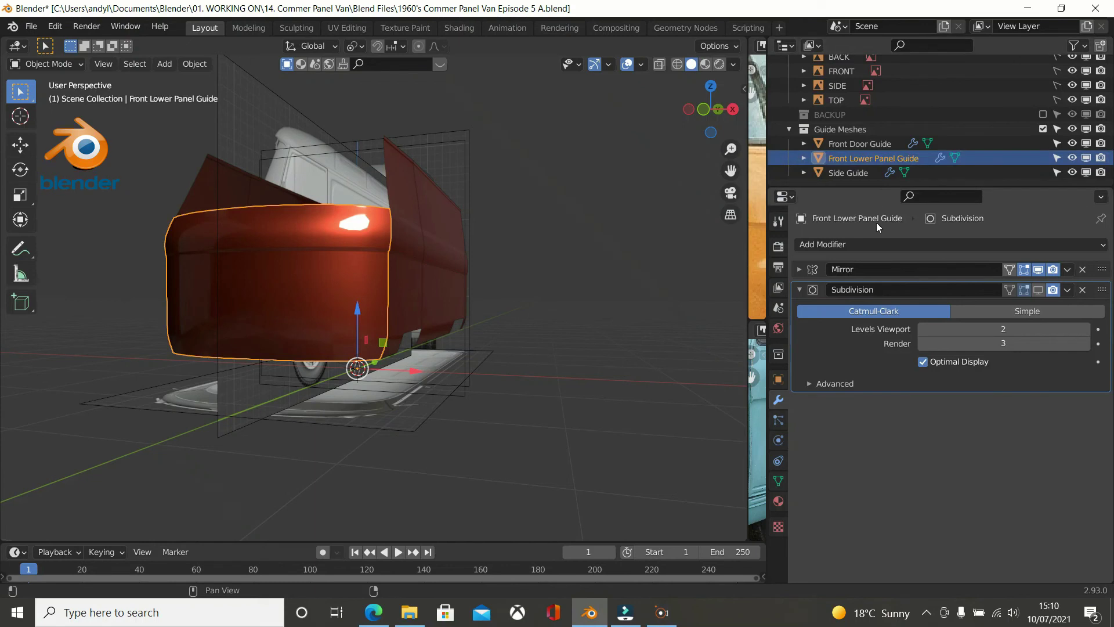
Narrow the Outliner and Properties area to uncover the reference photos.
left_click_drag(747, 422, 747, 423)
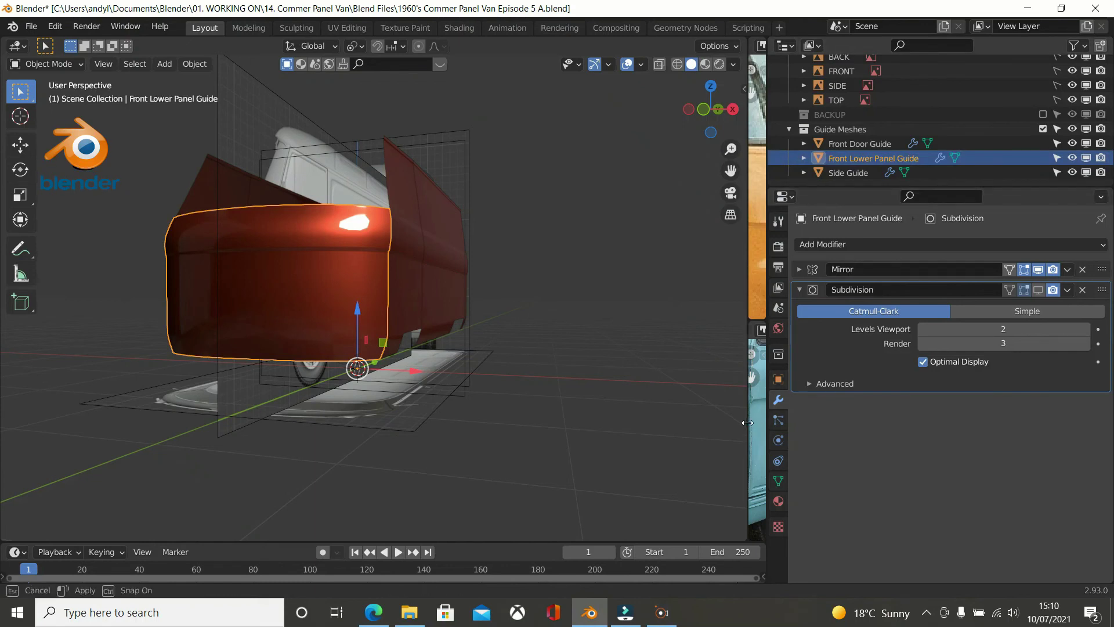
left_click_drag(936, 401, 936, 401)
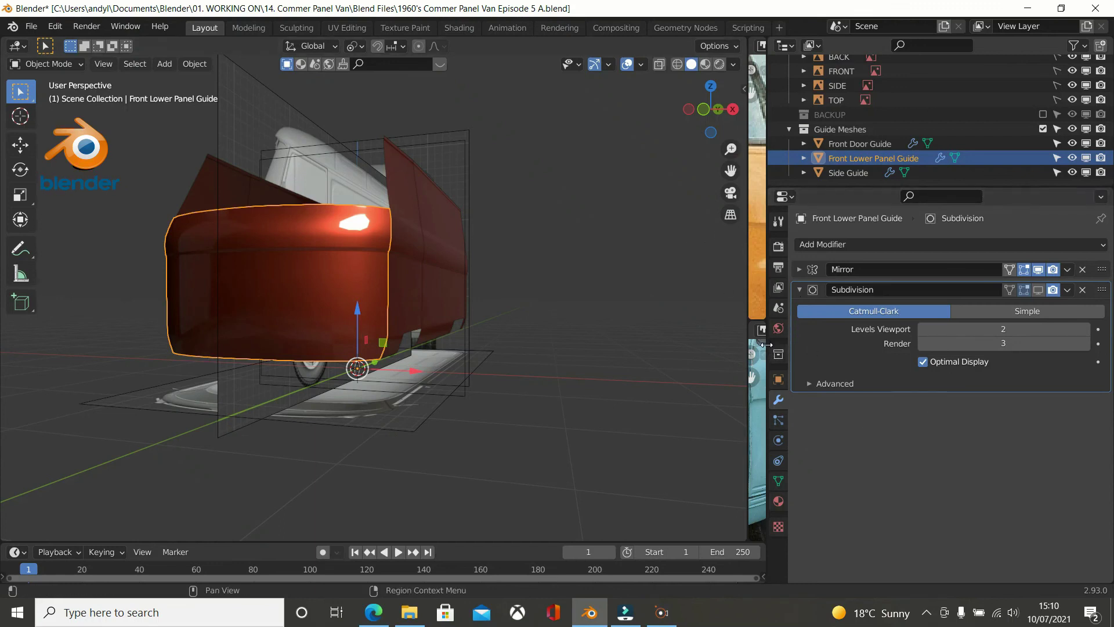
left_click_drag(768, 339, 918, 340)
Compare the front lower panel guide's corner and crease with the orange and blue van reference photos.
middle_click_drag(488, 325, 518, 322)
scroll(638, 306, "up", 1)
scroll(667, 303, "down", 1)
scroll(806, 252, "down", 1)
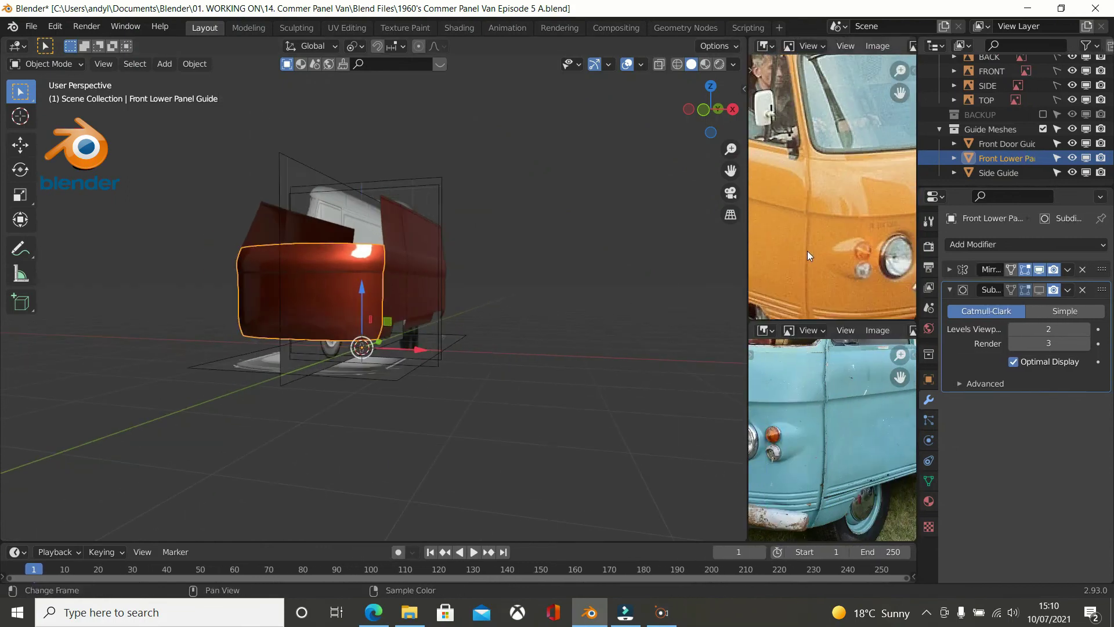
middle_click_drag(679, 265, 556, 286)
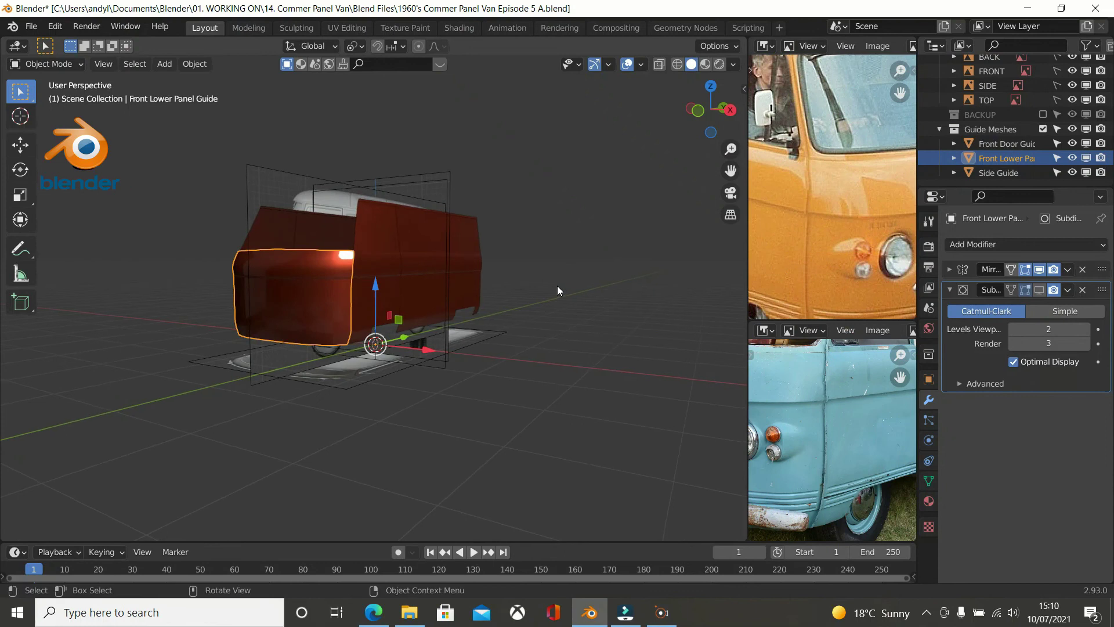
middle_click_drag(432, 294, 464, 333)
scroll(437, 294, "up", 3)
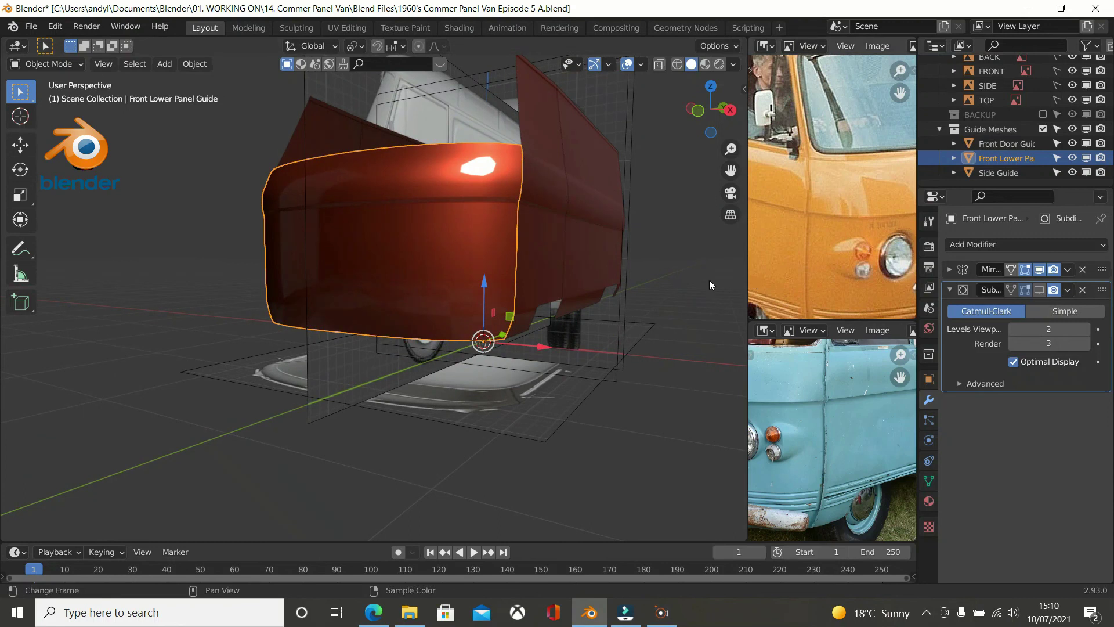
middle_click_drag(614, 305, 592, 311)
scroll(763, 368, "up", 2)
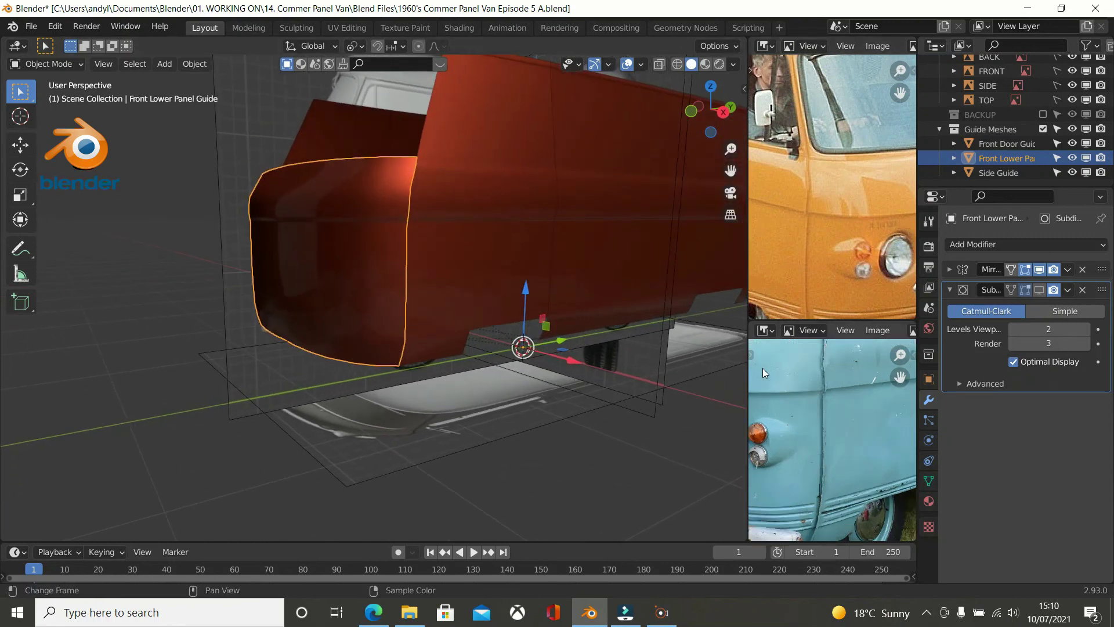
scroll(762, 367, "down", 2)
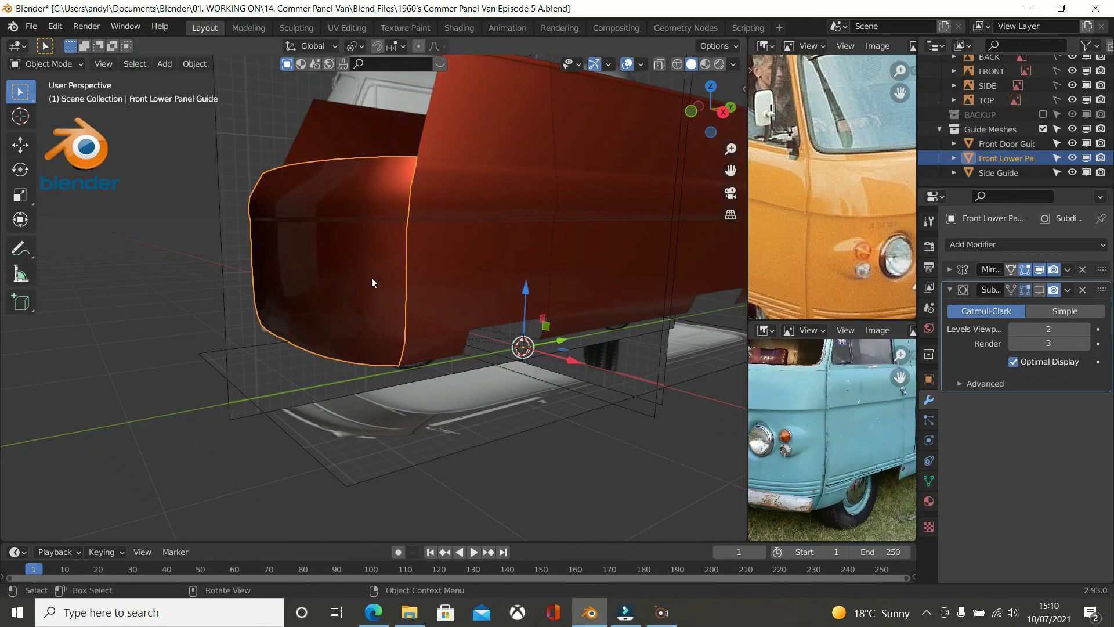
Widen the reference photo area, reframe both van photos on their fronts and compare the panel guide with them from several angles.
left_click_drag(748, 400, 524, 403)
middle_click_drag(666, 386, 678, 372)
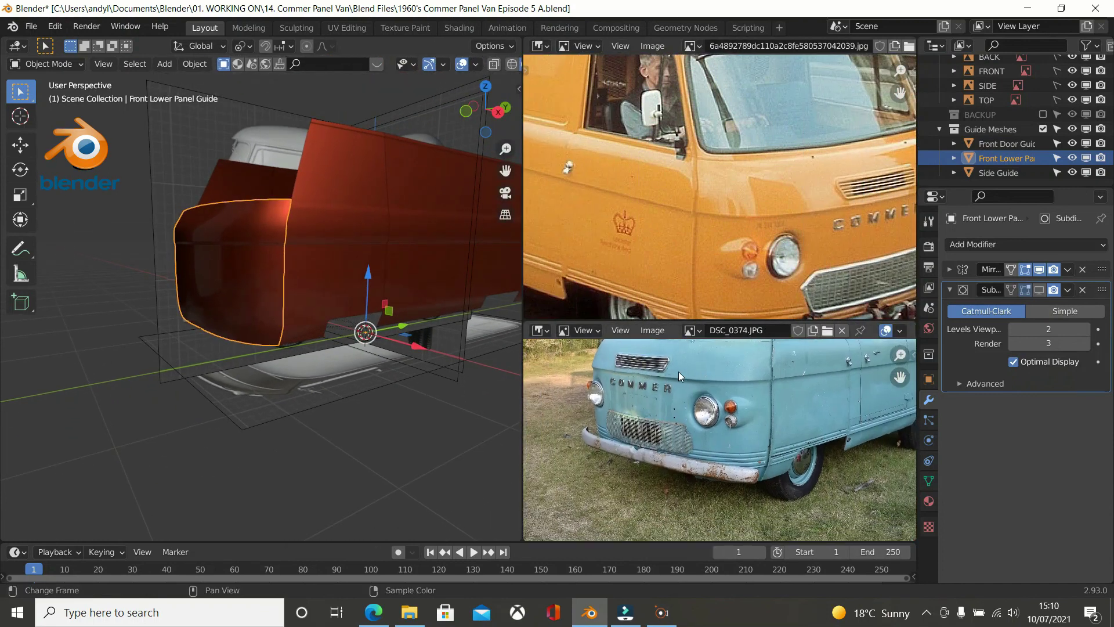
scroll(347, 405, "up", 2)
middle_click_drag(348, 395, 382, 130)
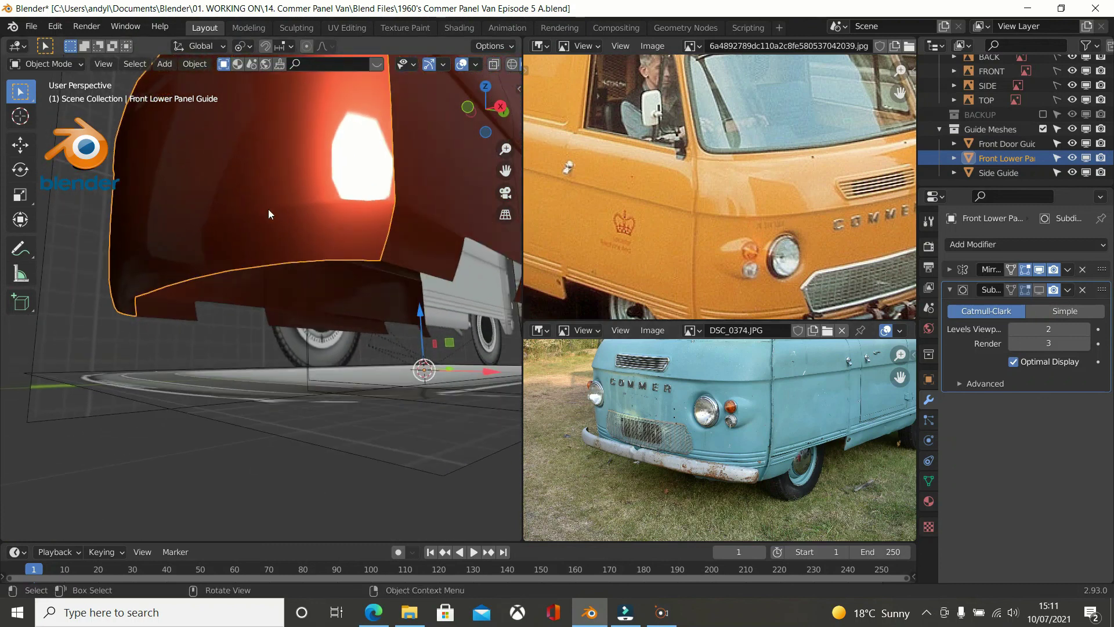
middle_click_drag(331, 210, 431, 134)
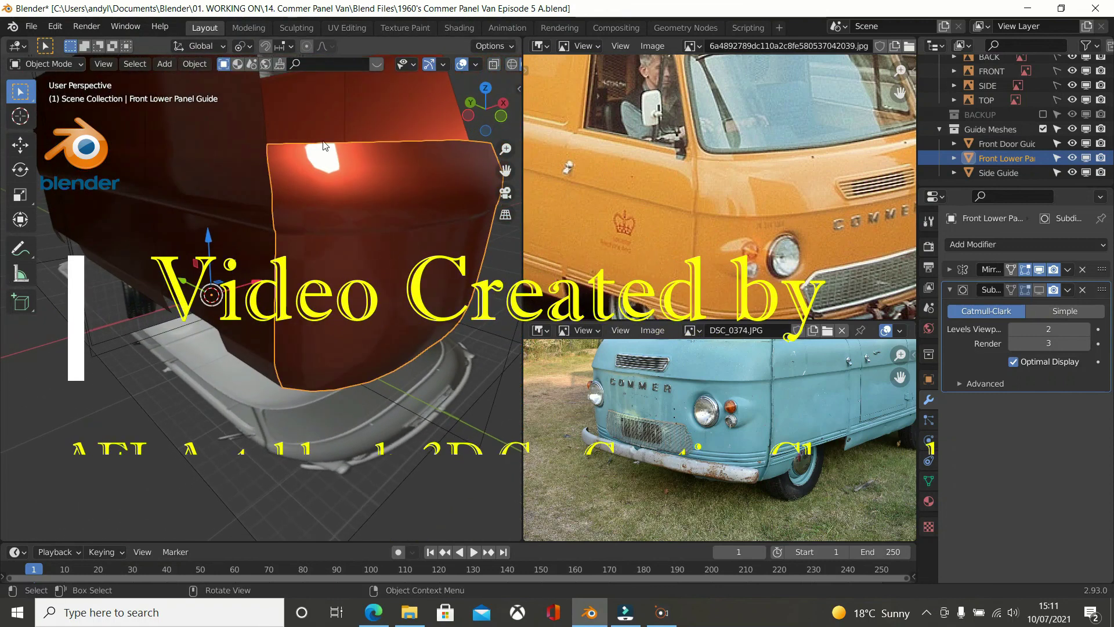
middle_click_drag(411, 176, 510, 185)
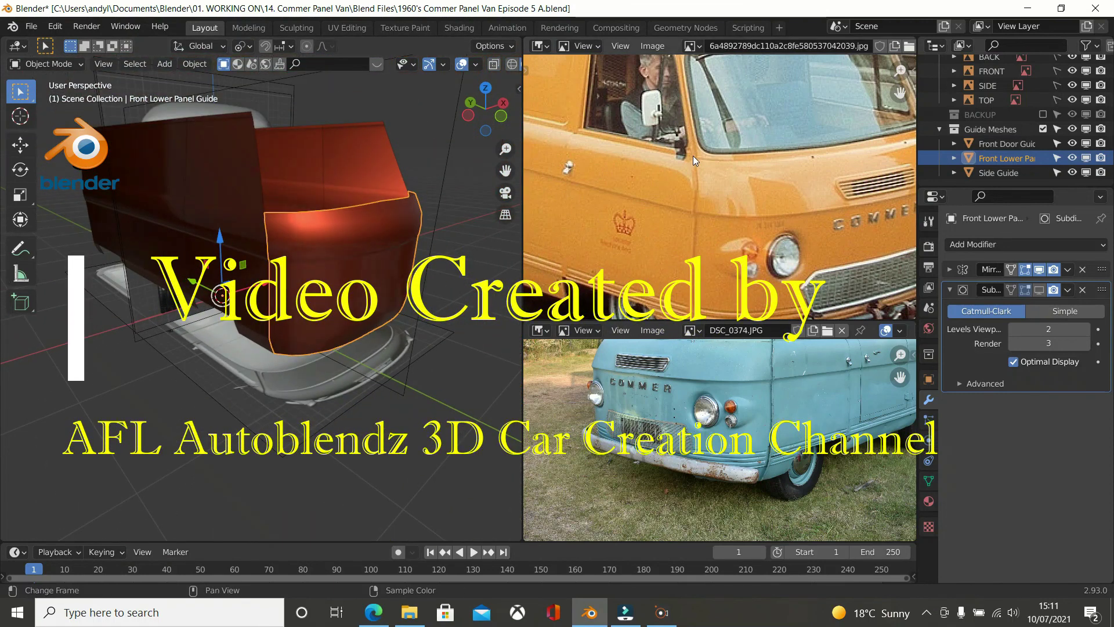
middle_click_drag(715, 167, 572, 173)
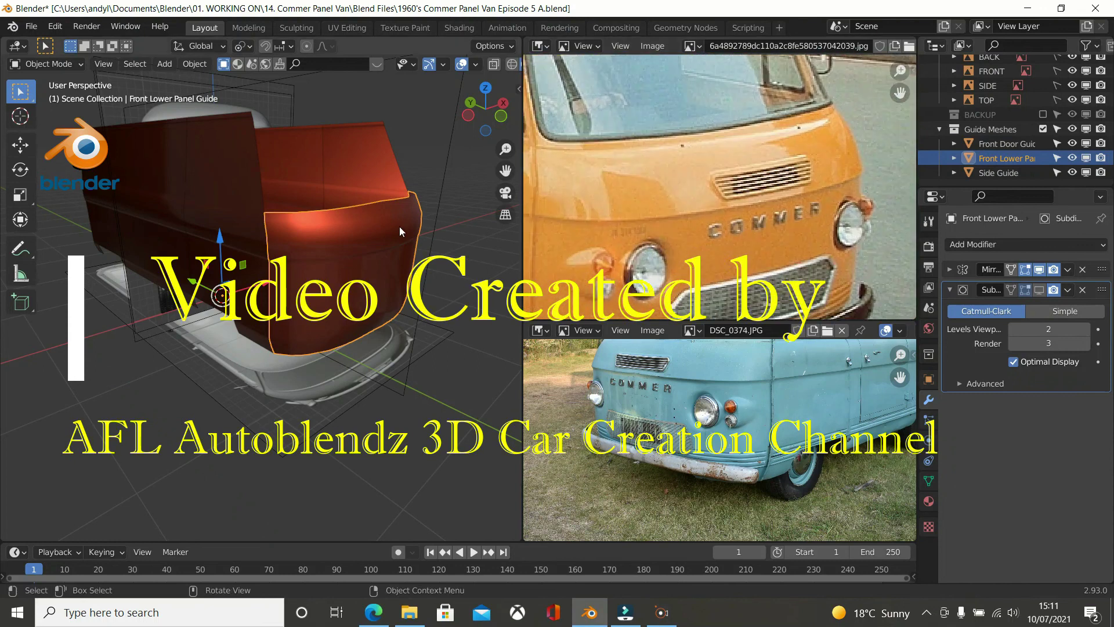